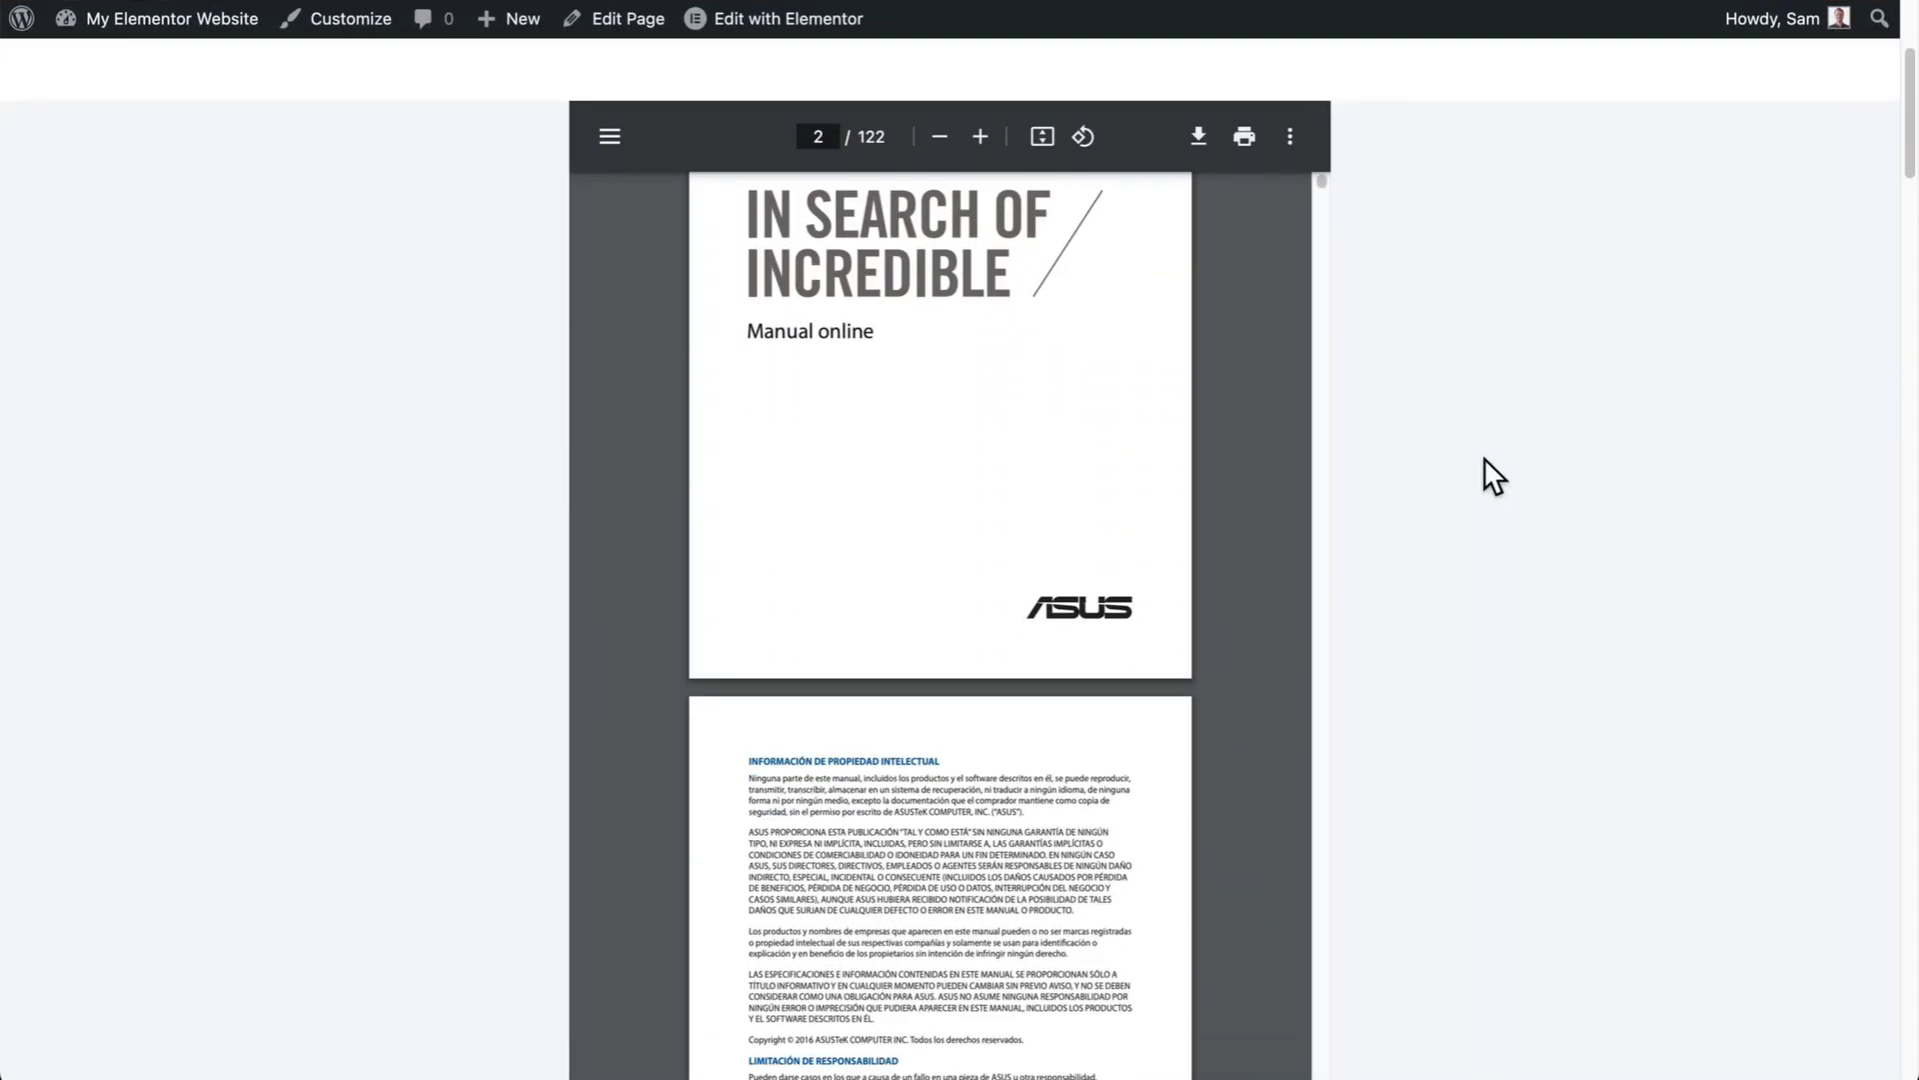
# Like the 'Embed a PDF into Elementor or Wordpress without using a Plugin' video, bringing likes to 159
pyautogui.scroll(-10, 1484, 457)
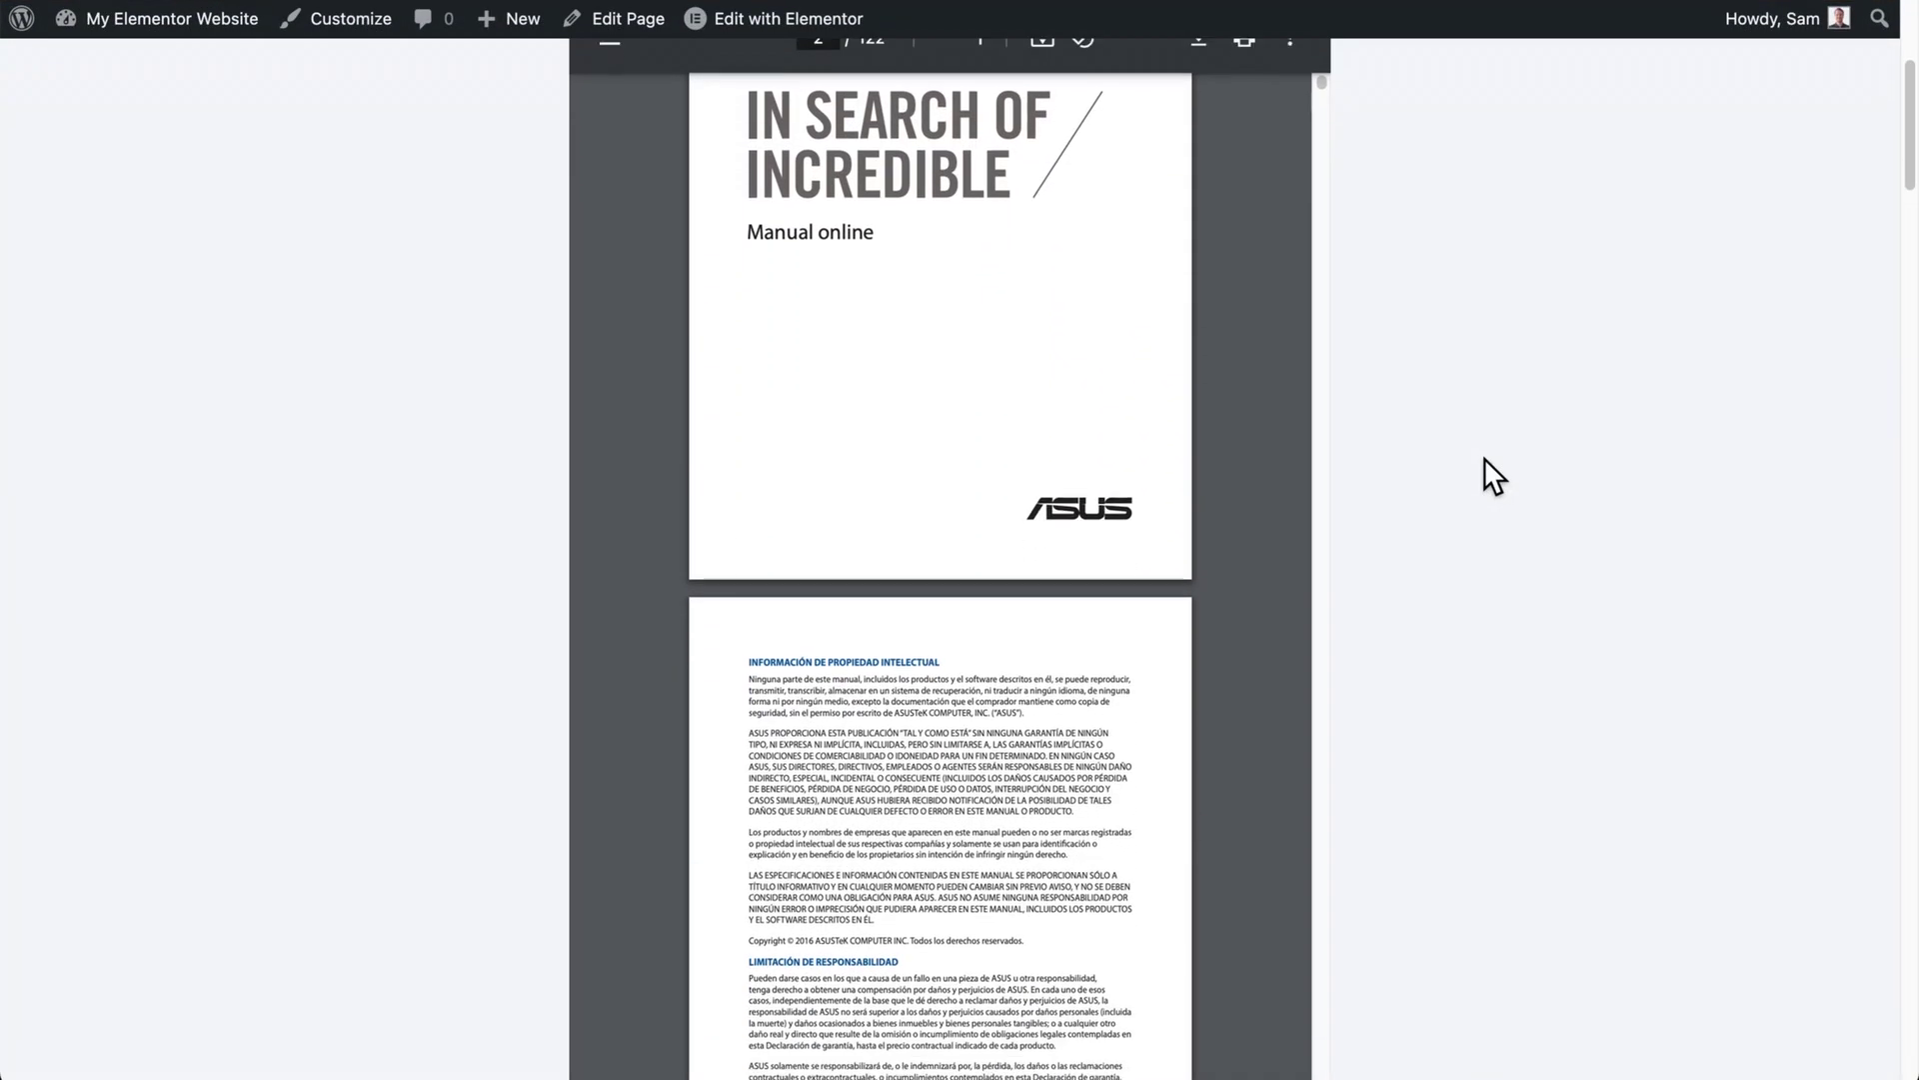
pyautogui.scroll(1, 1483, 458)
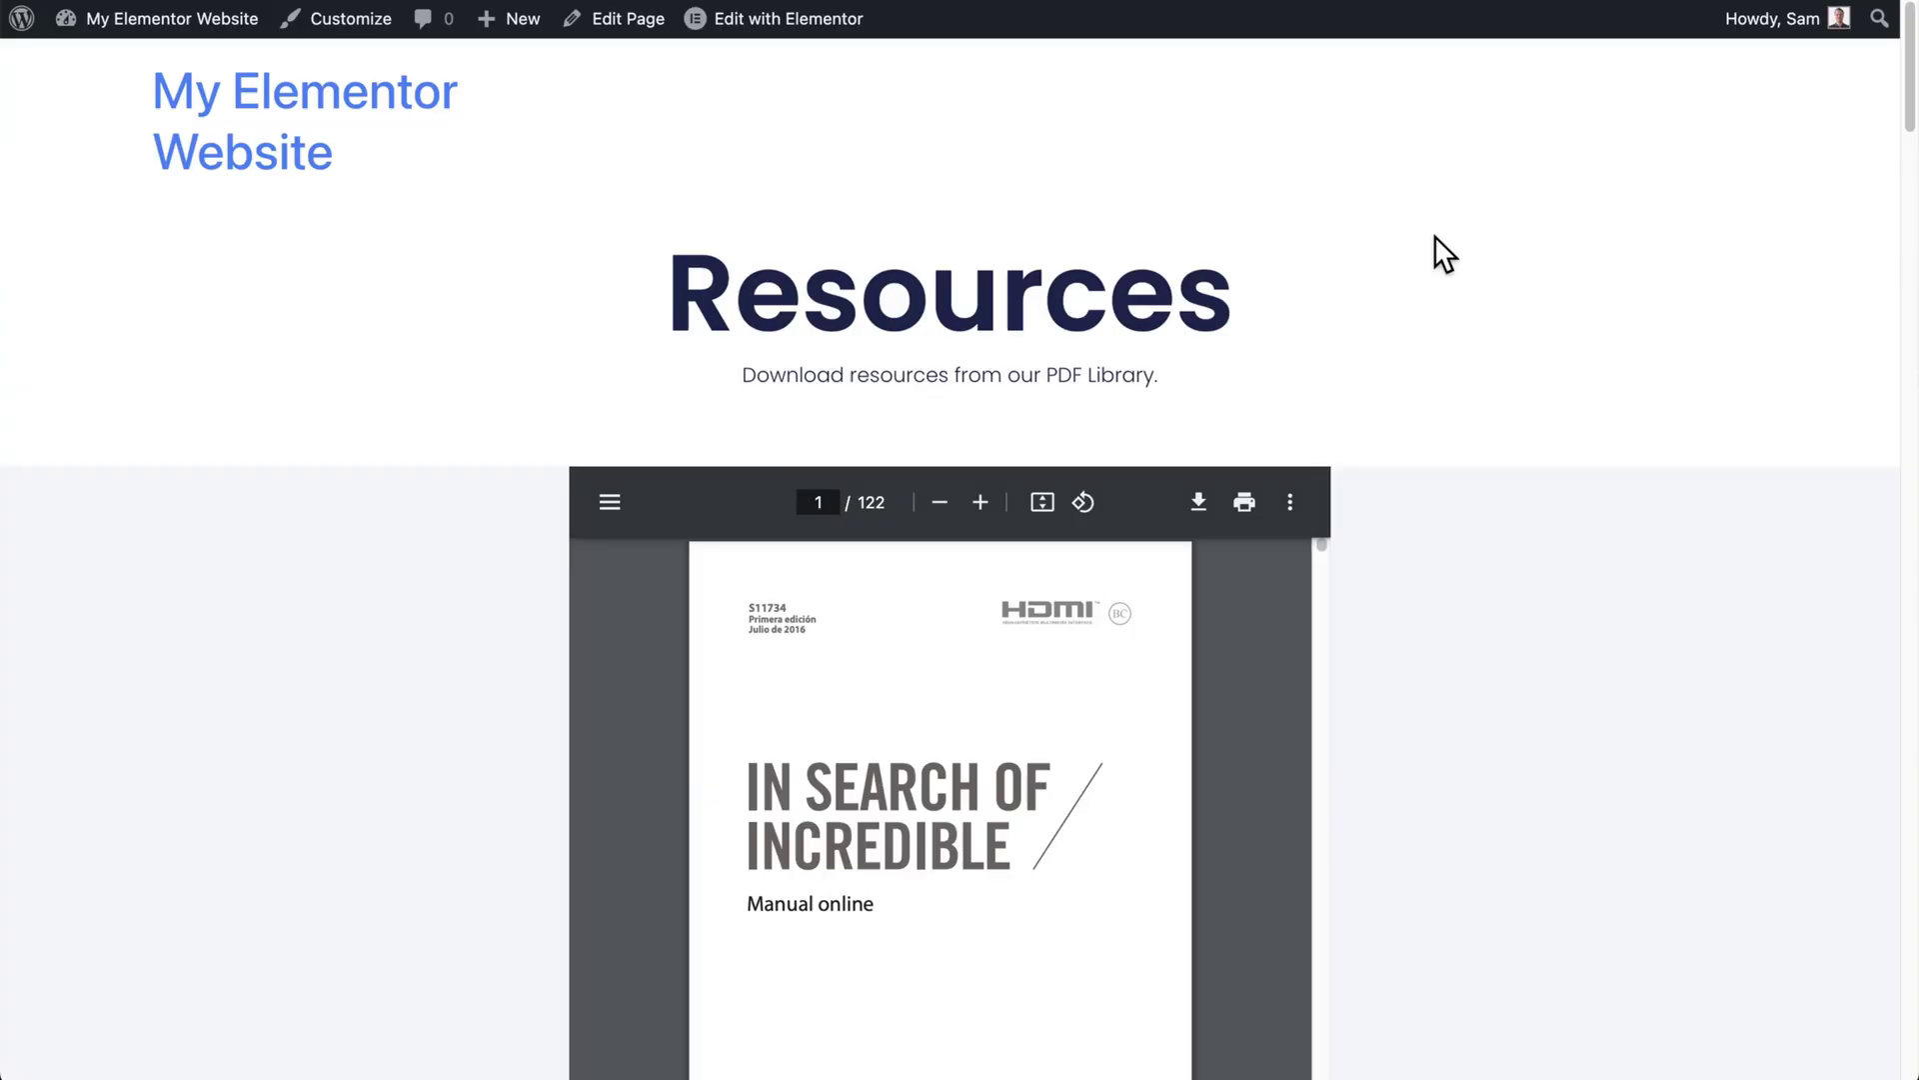
pyautogui.scroll(-4, 1436, 238)
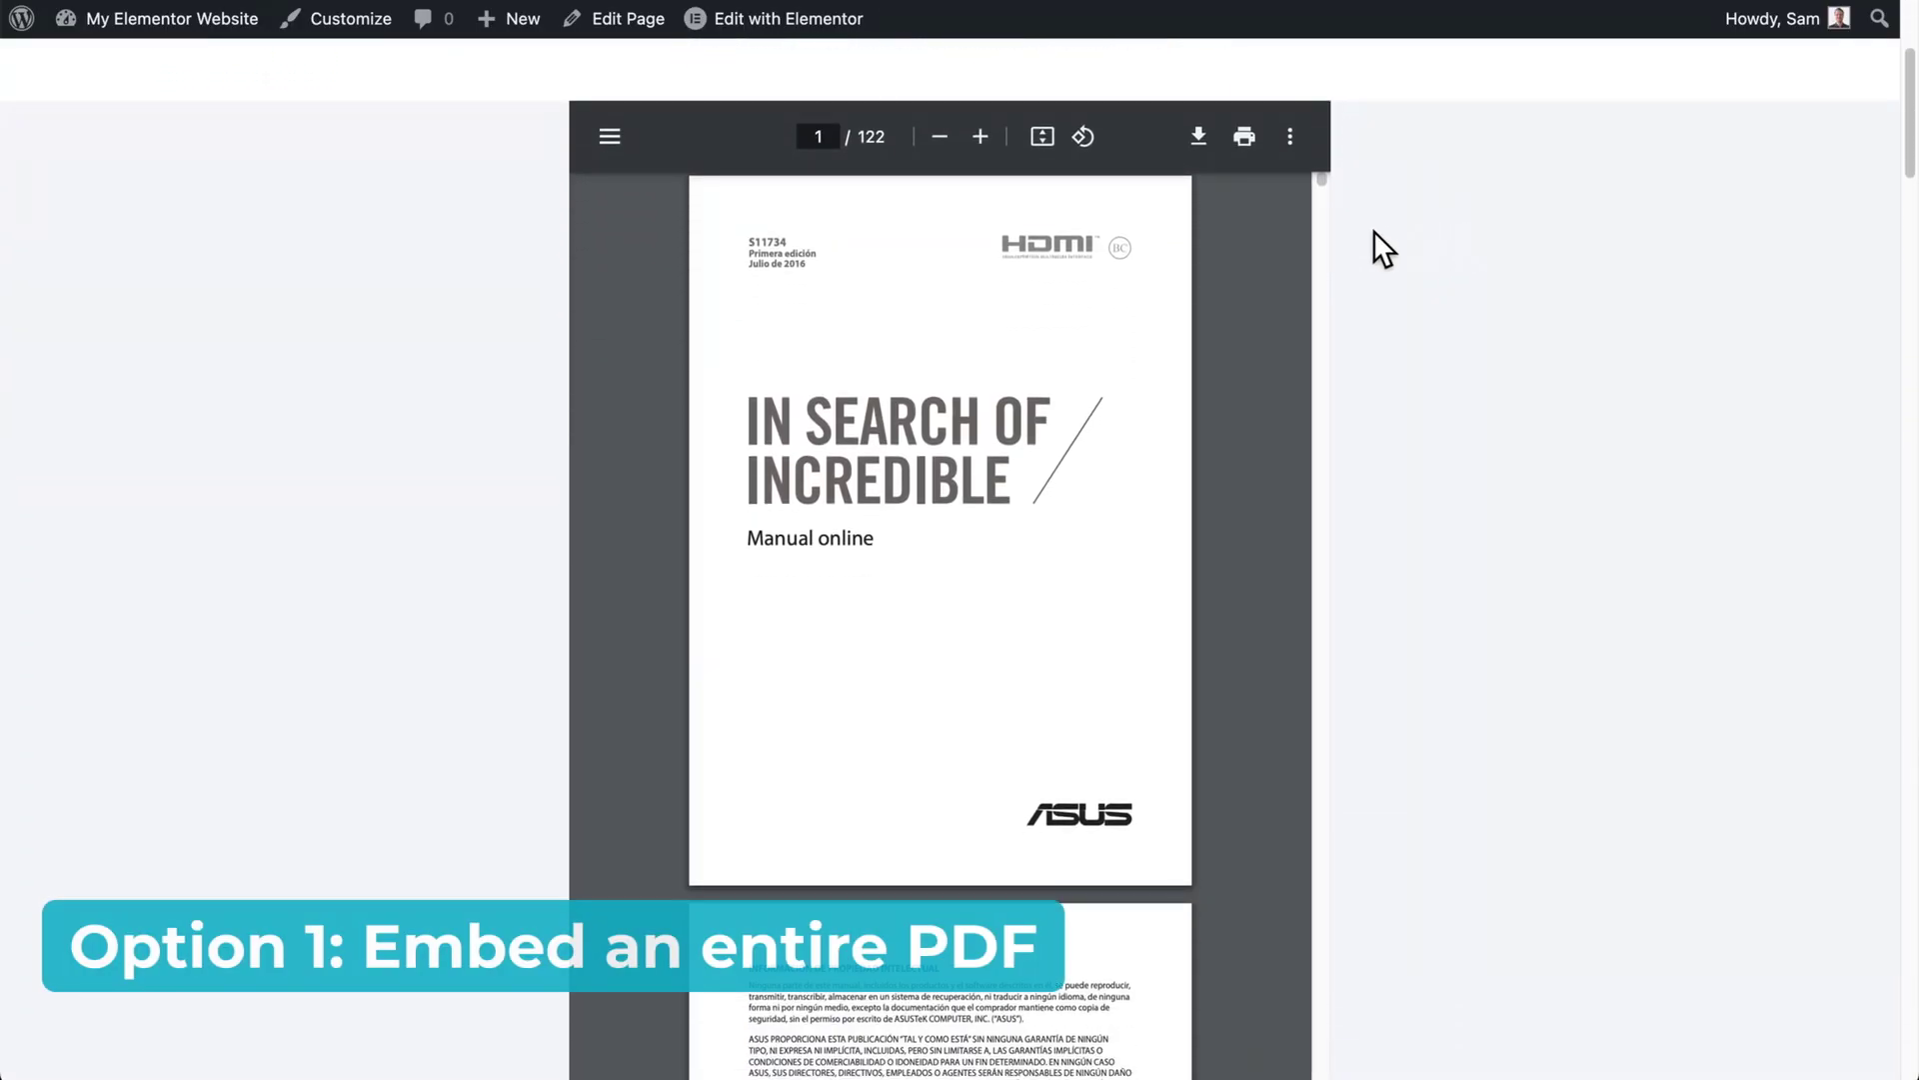
pyautogui.scroll(-8, 1015, 435)
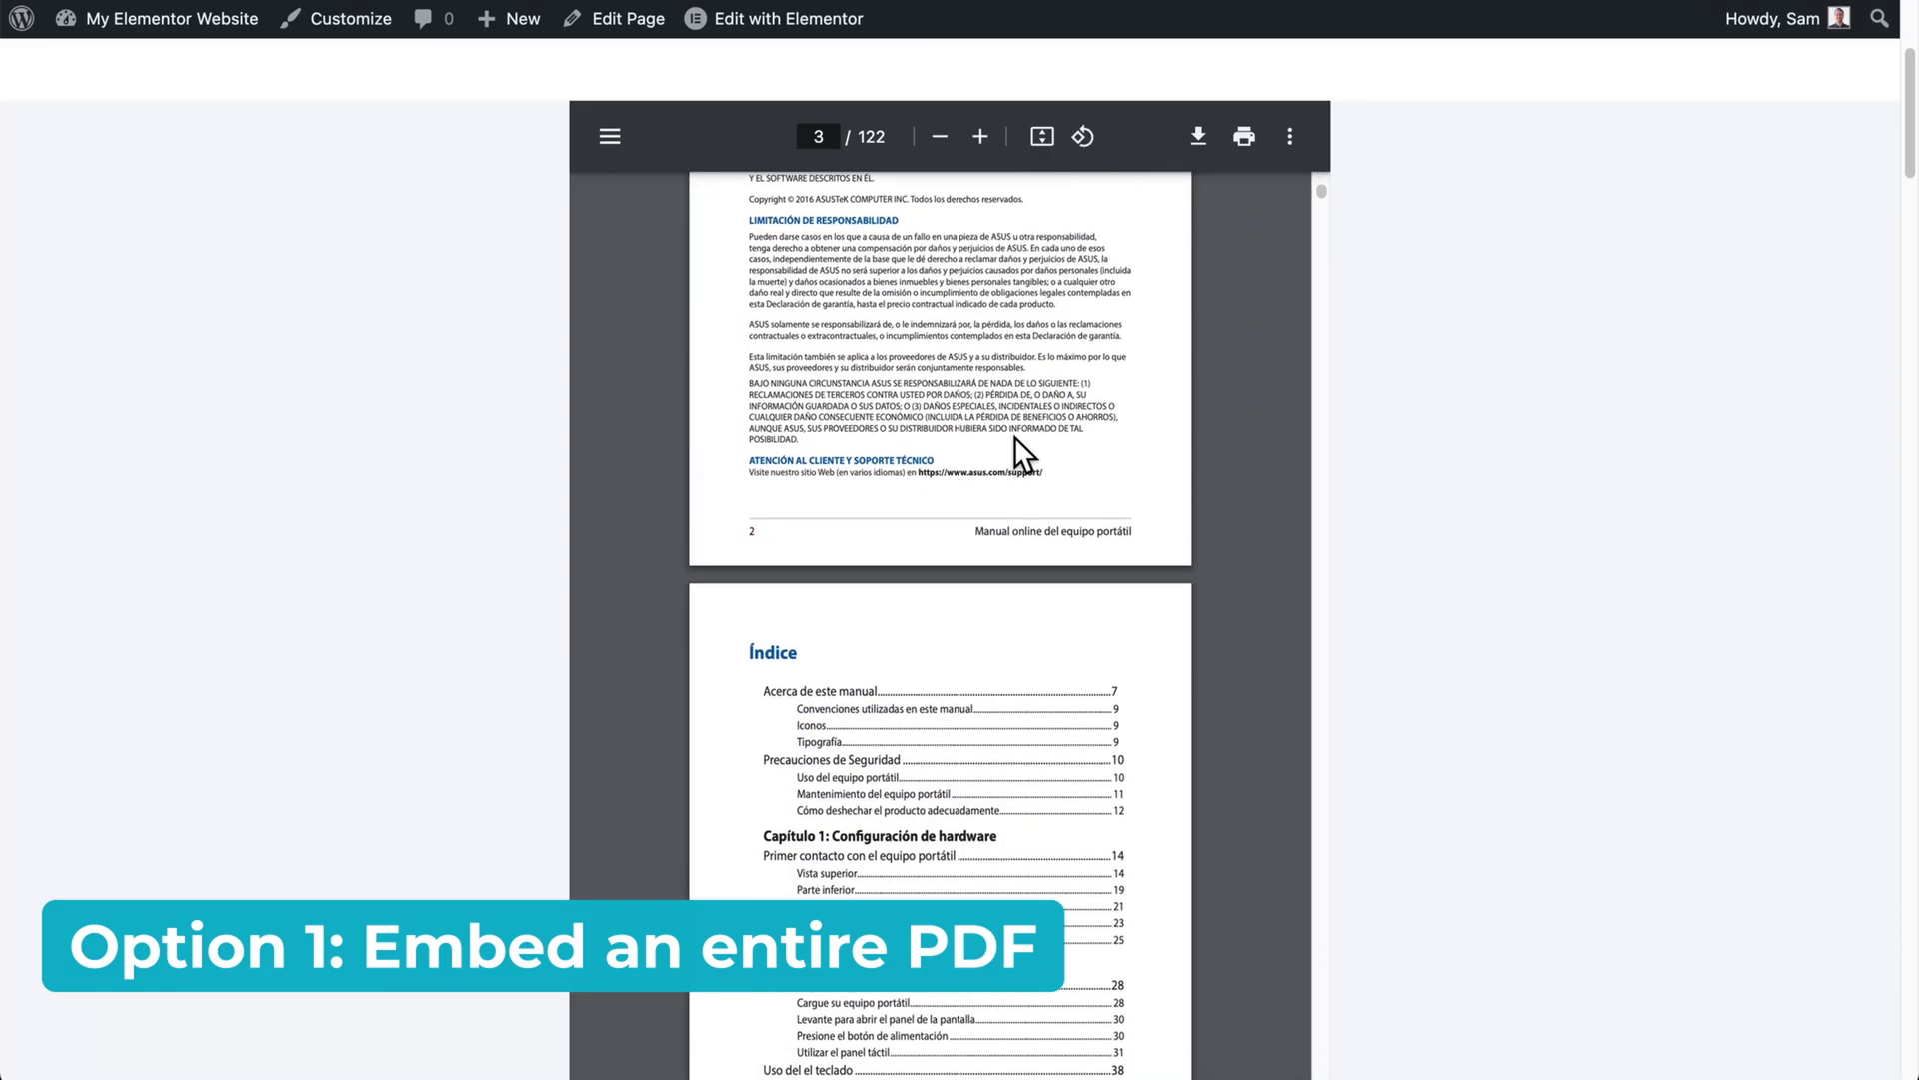
pyautogui.scroll(6, 1016, 436)
pyautogui.scroll(2, 1016, 437)
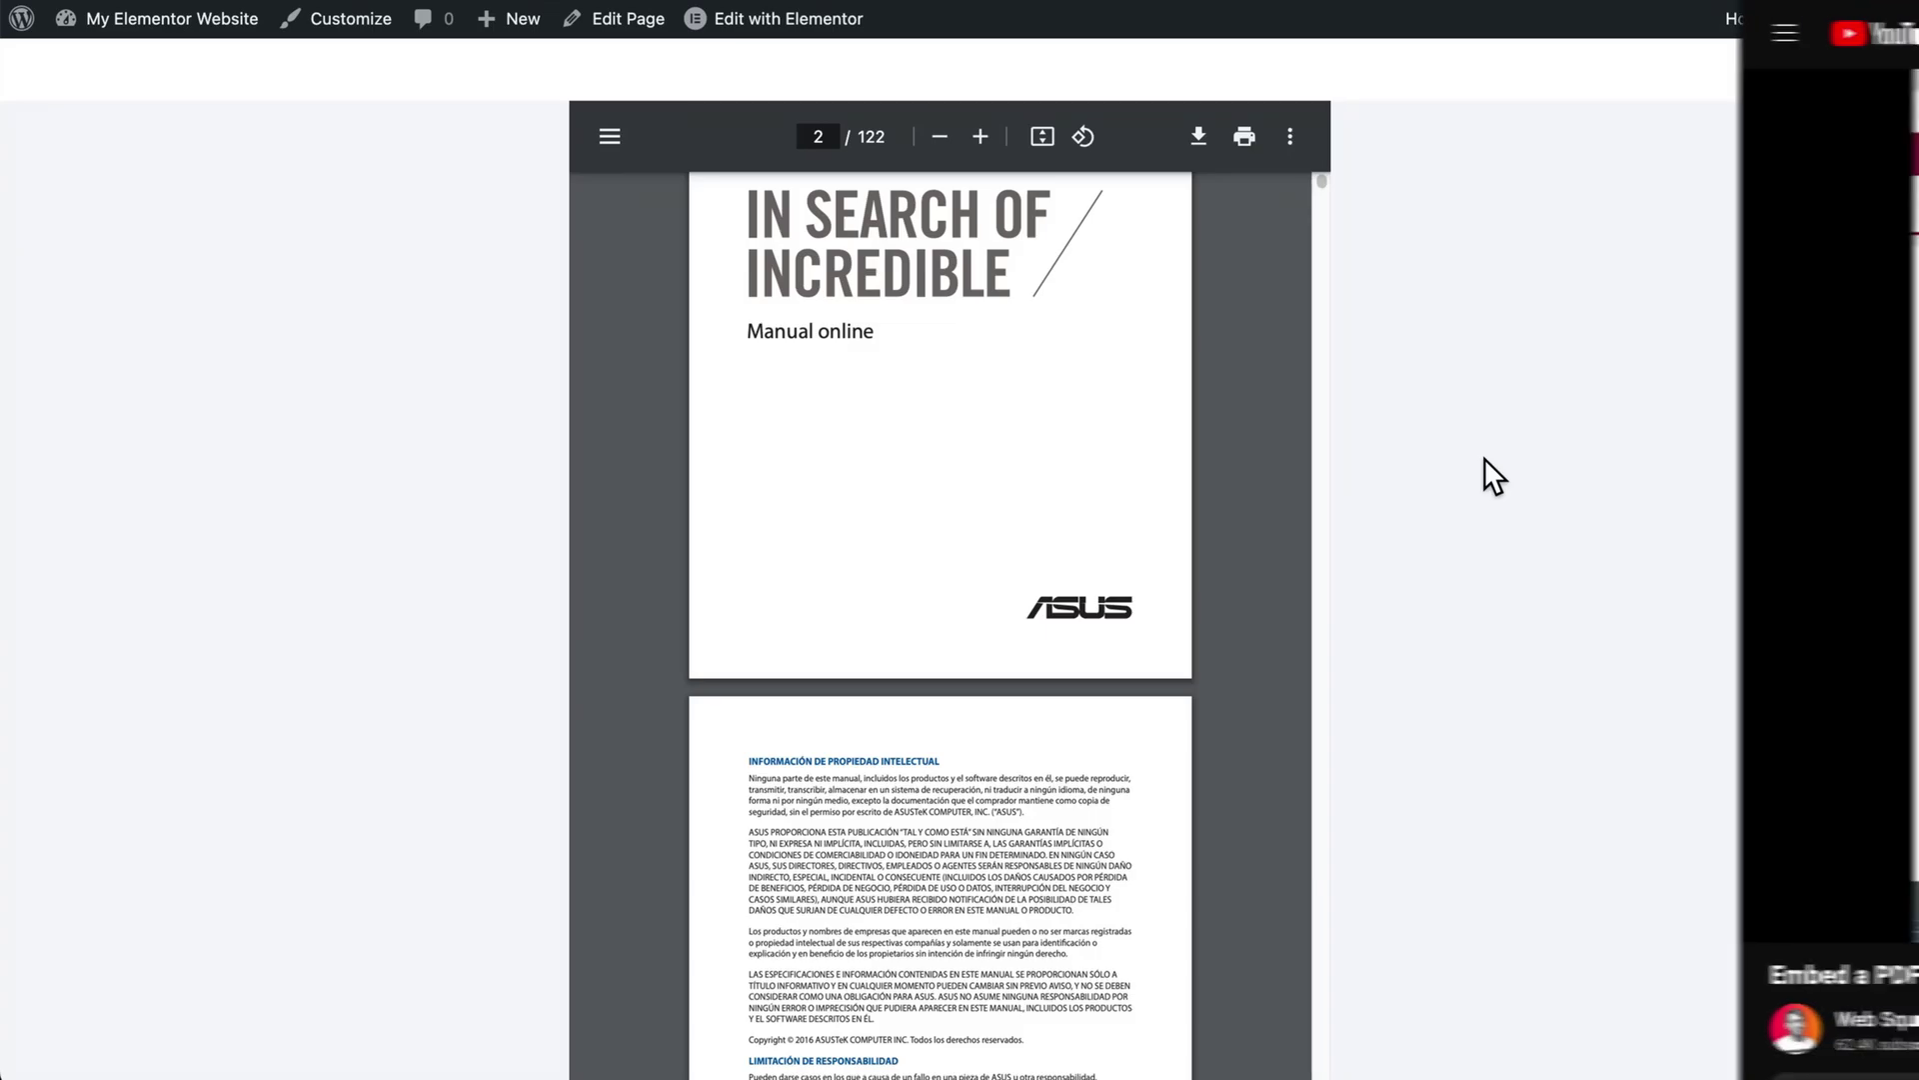
pyautogui.scroll(-3, 1030, 543)
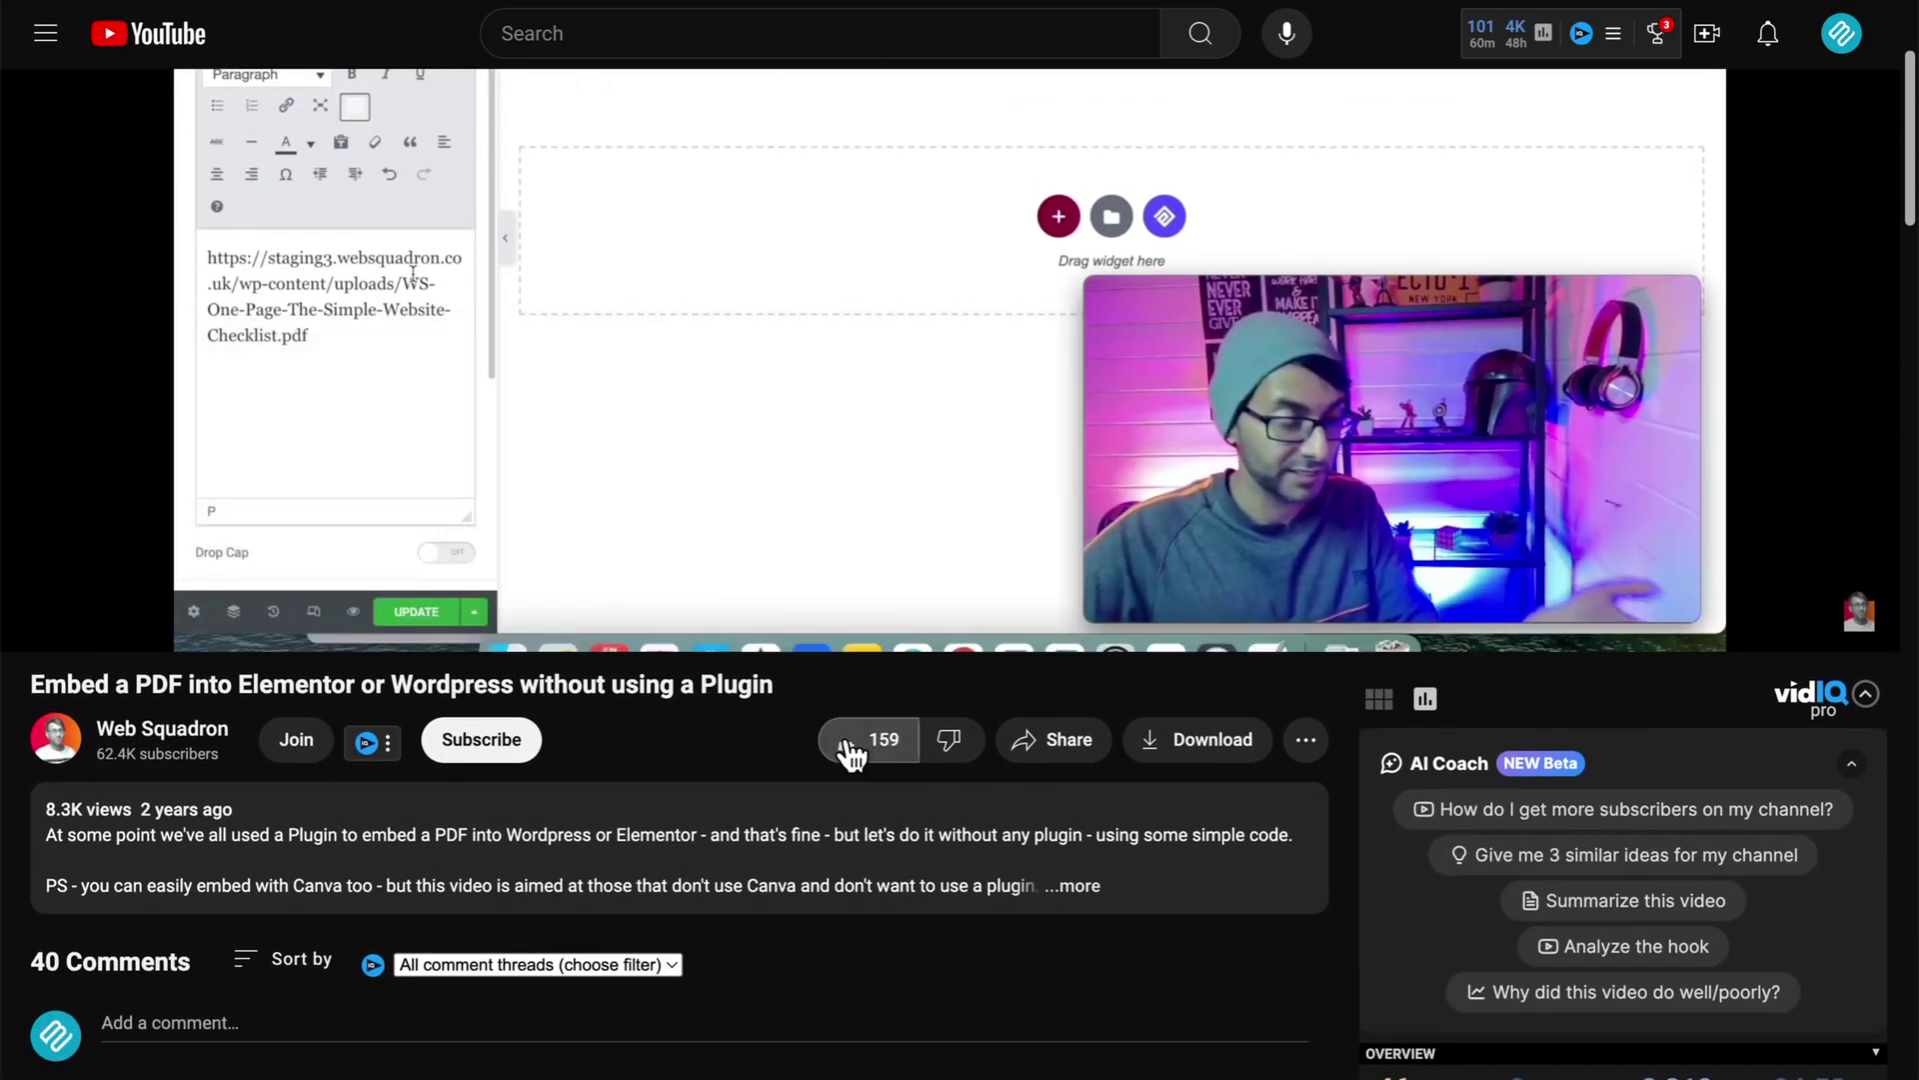
pyautogui.click(847, 745)
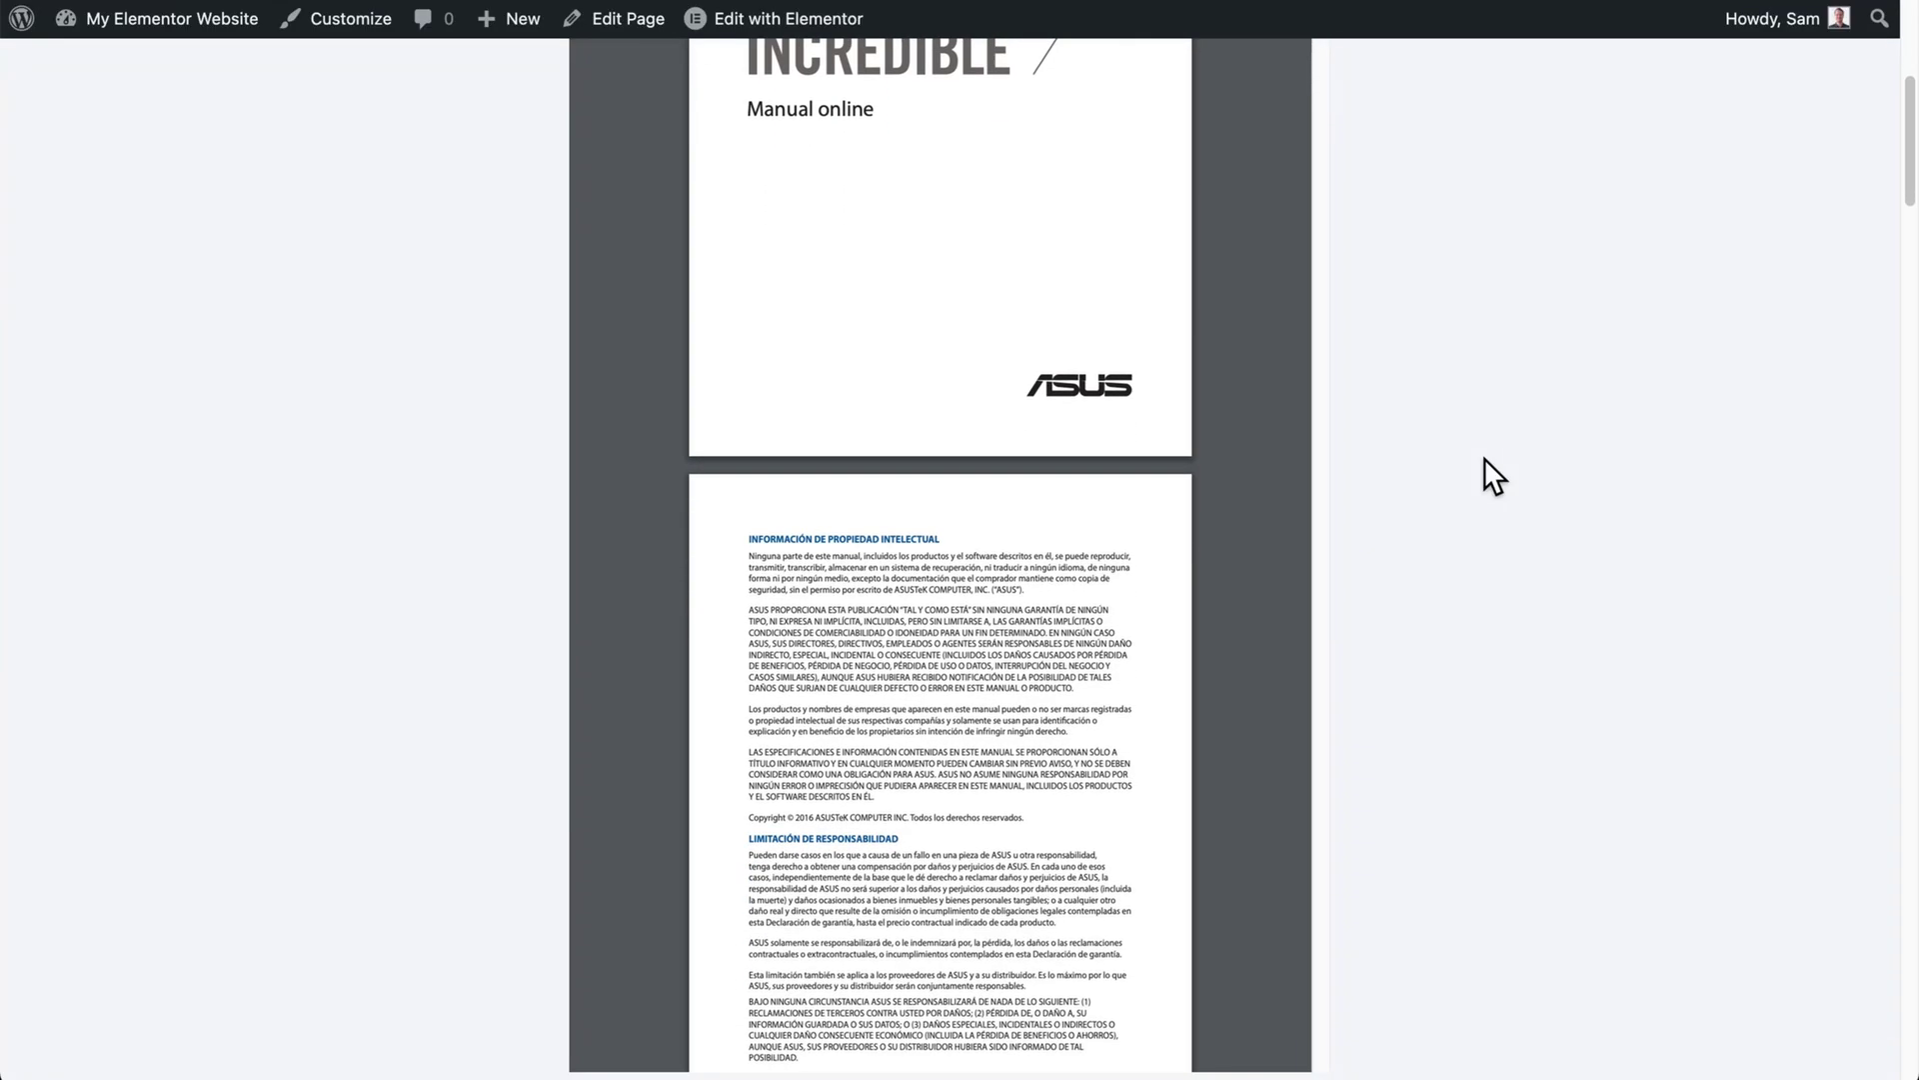
pyautogui.scroll(-5, 1484, 458)
pyautogui.scroll(-6, 1483, 458)
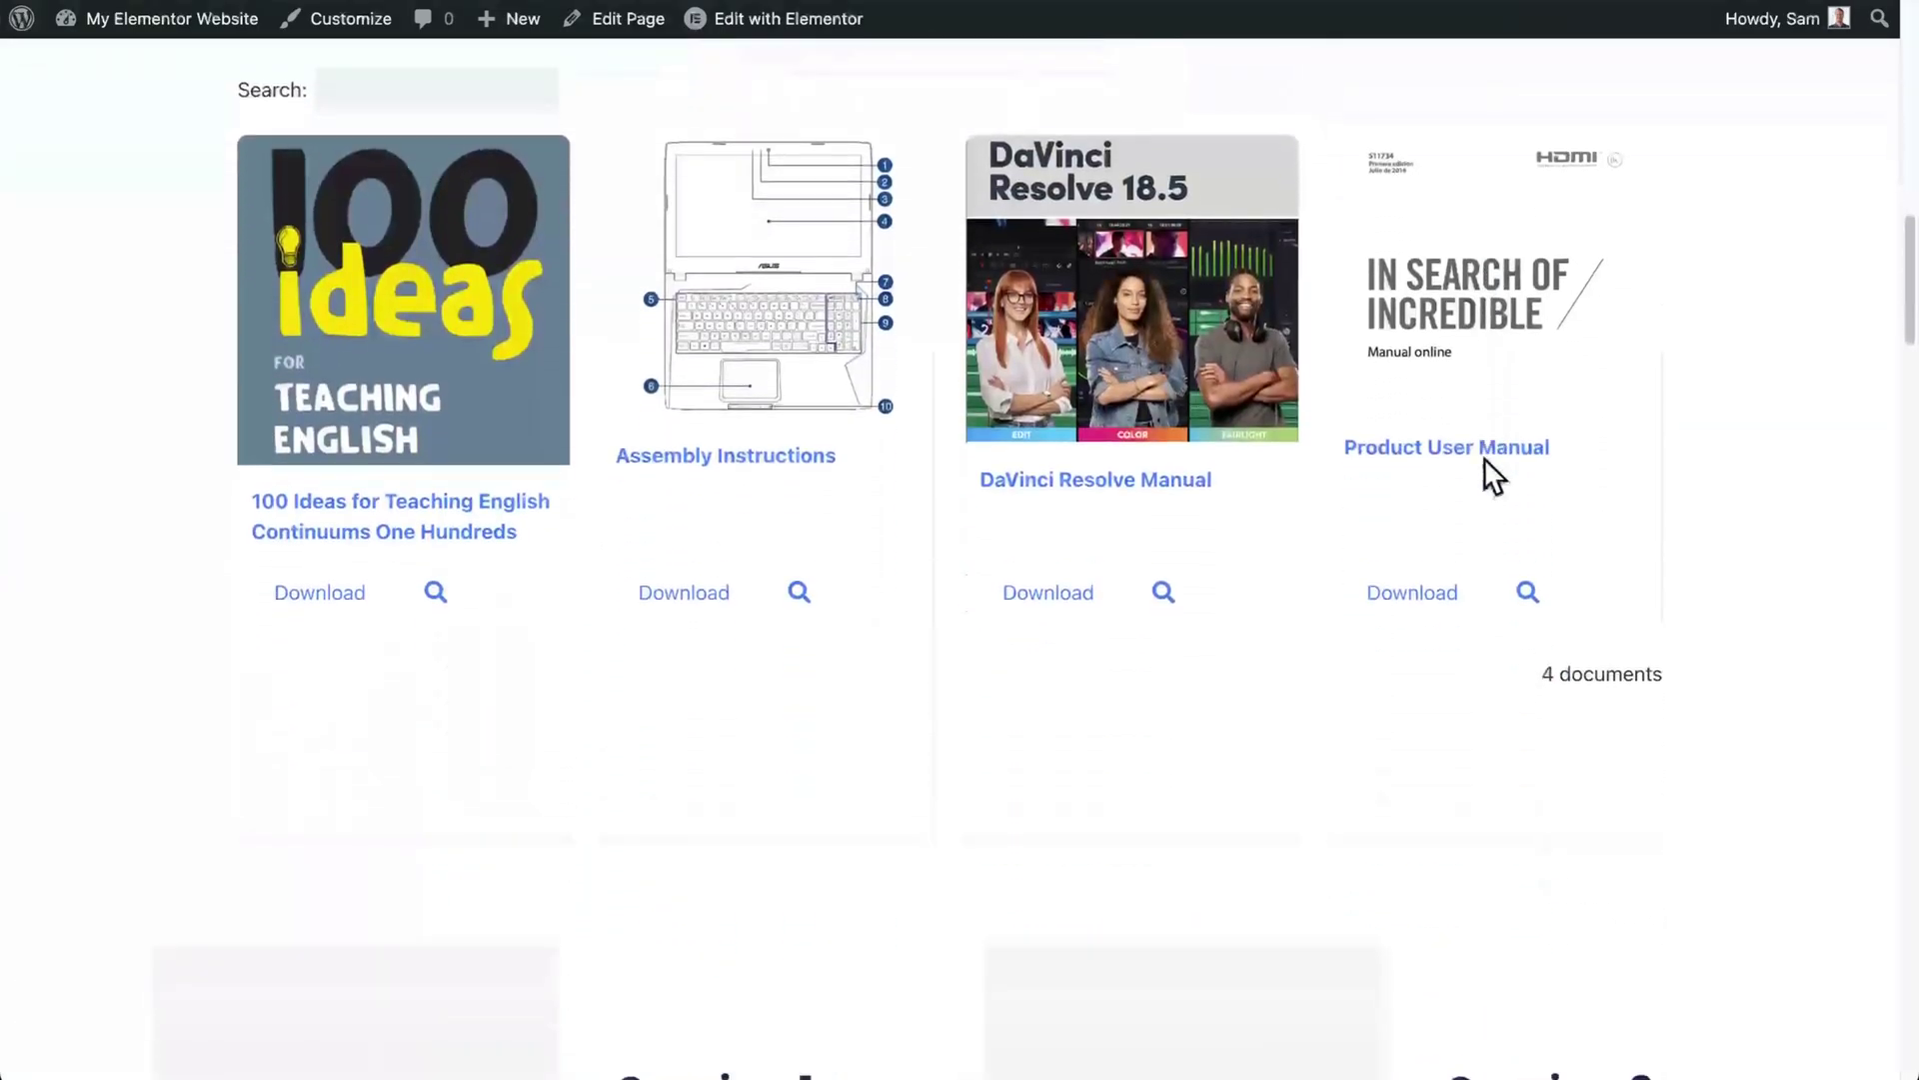
pyautogui.scroll(1, 1484, 458)
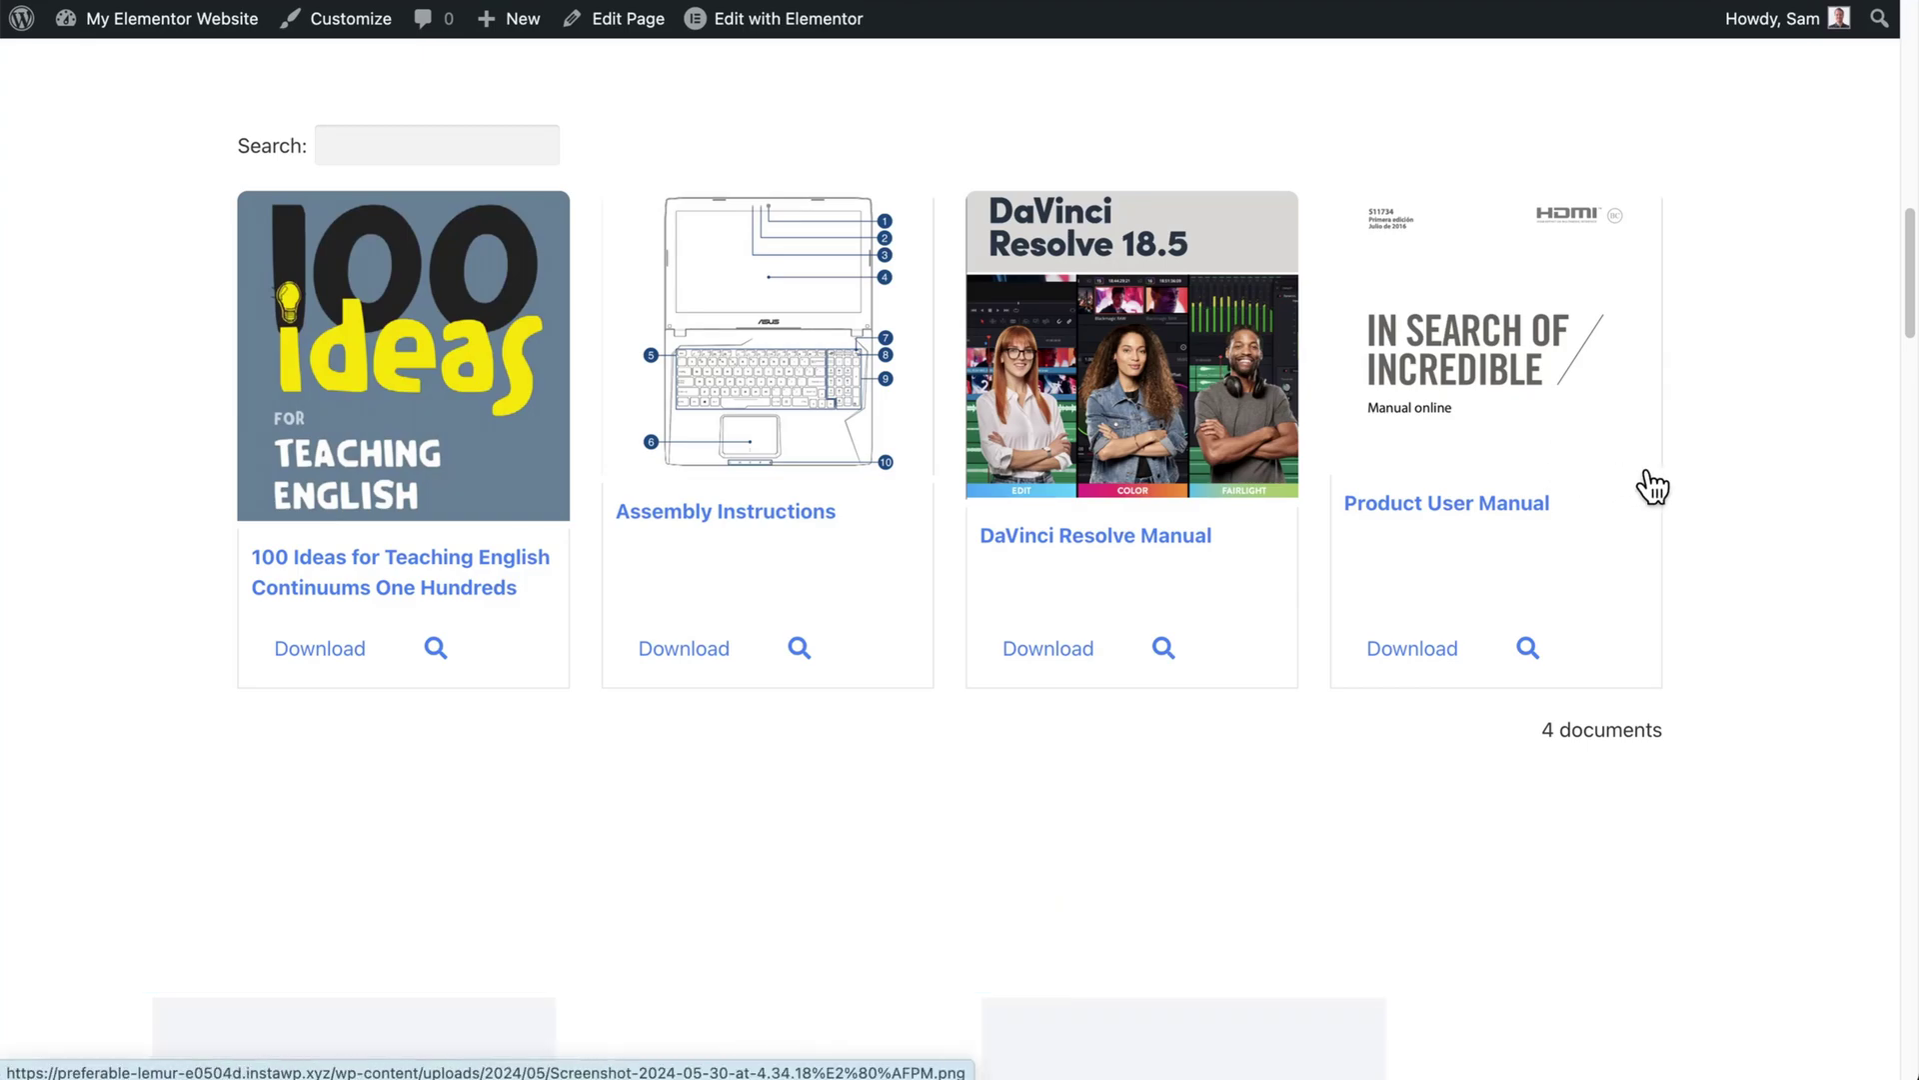
pyautogui.click(435, 648)
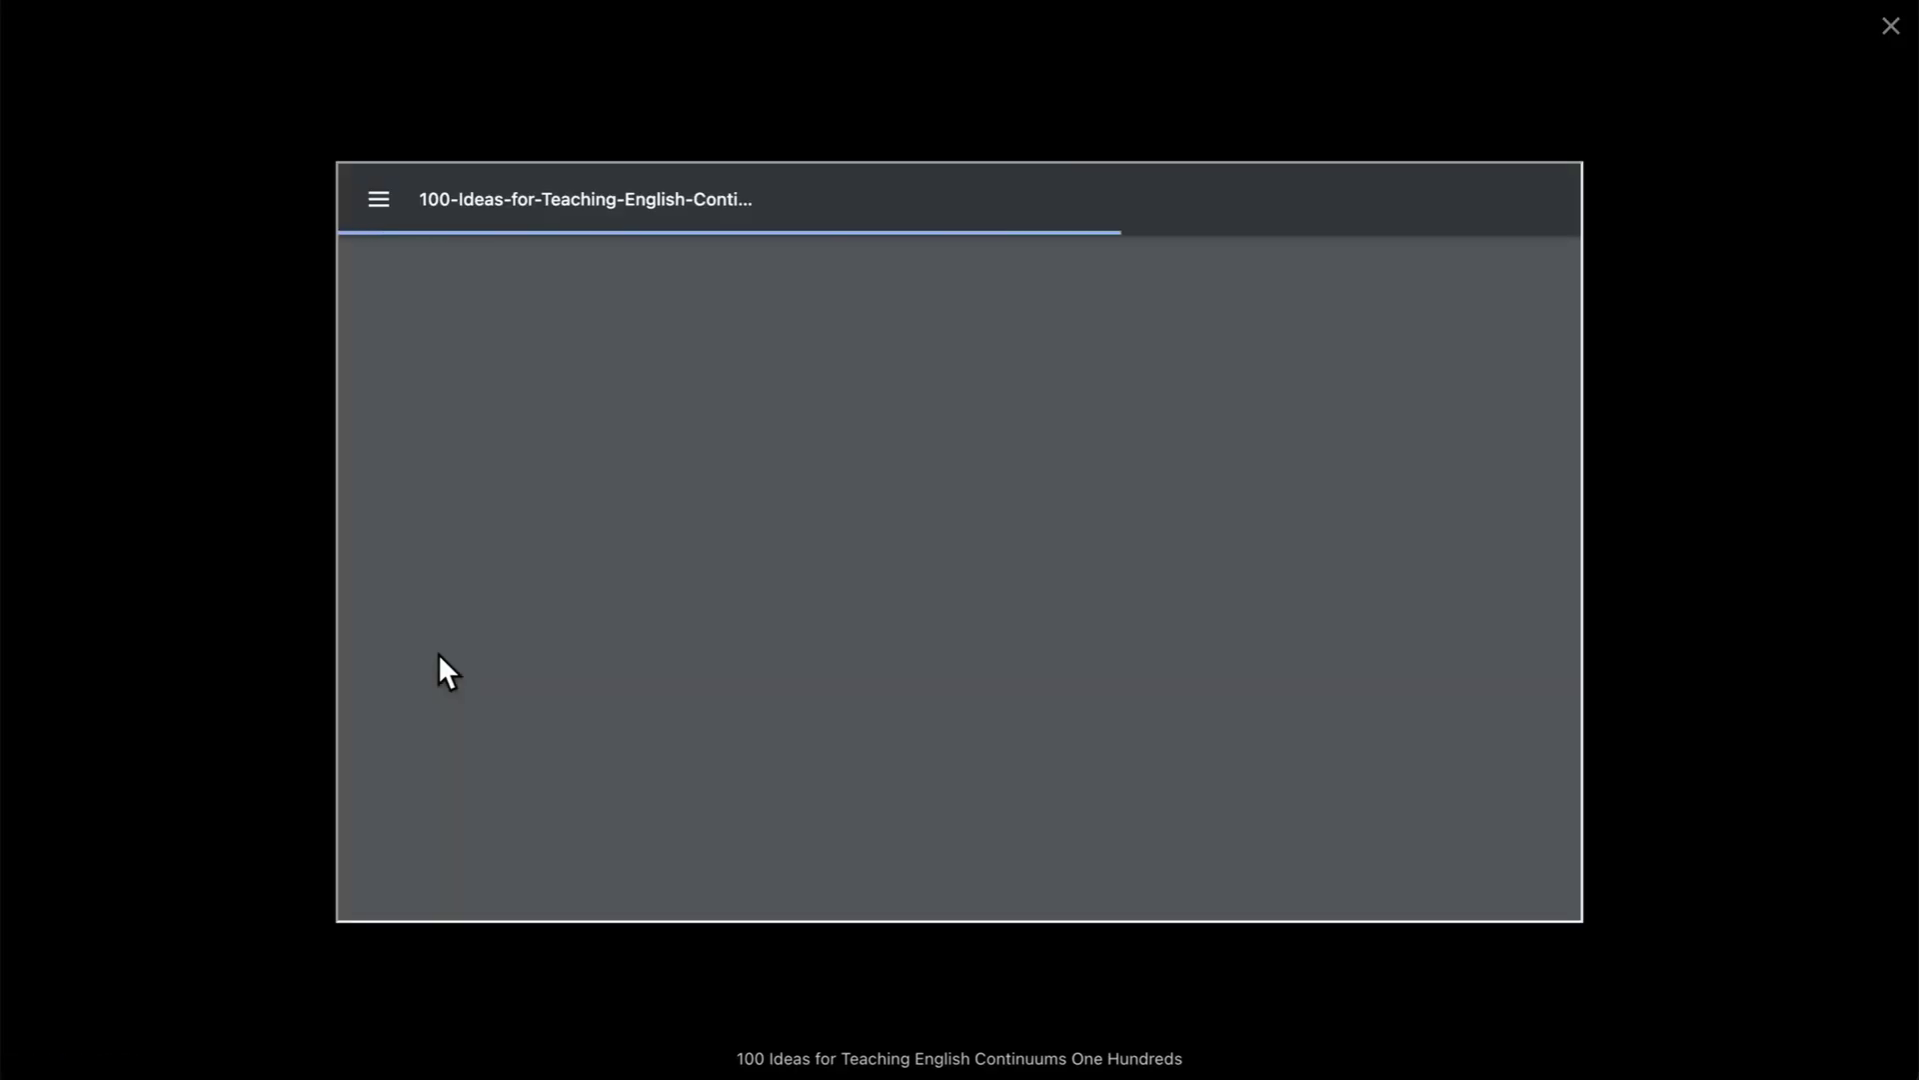
pyautogui.scroll(-10, 747, 644)
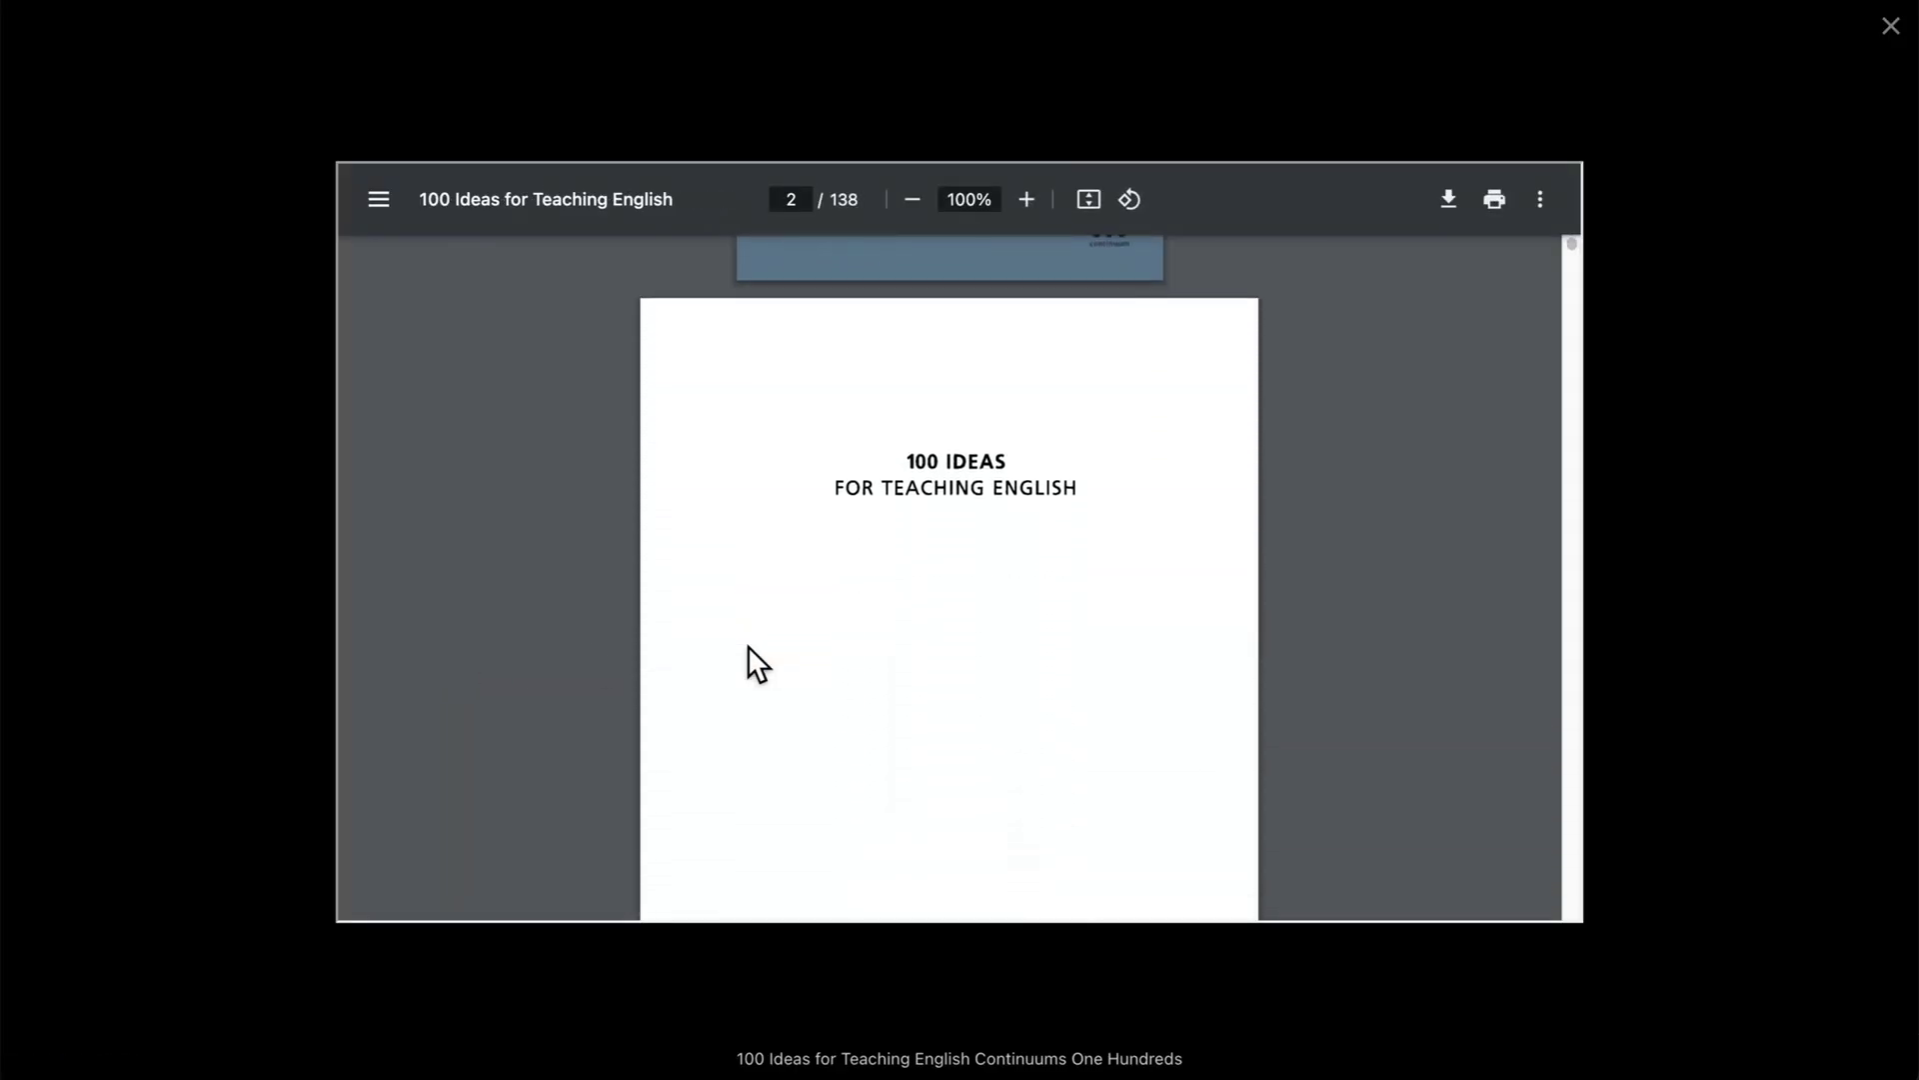
pyautogui.scroll(10, 747, 644)
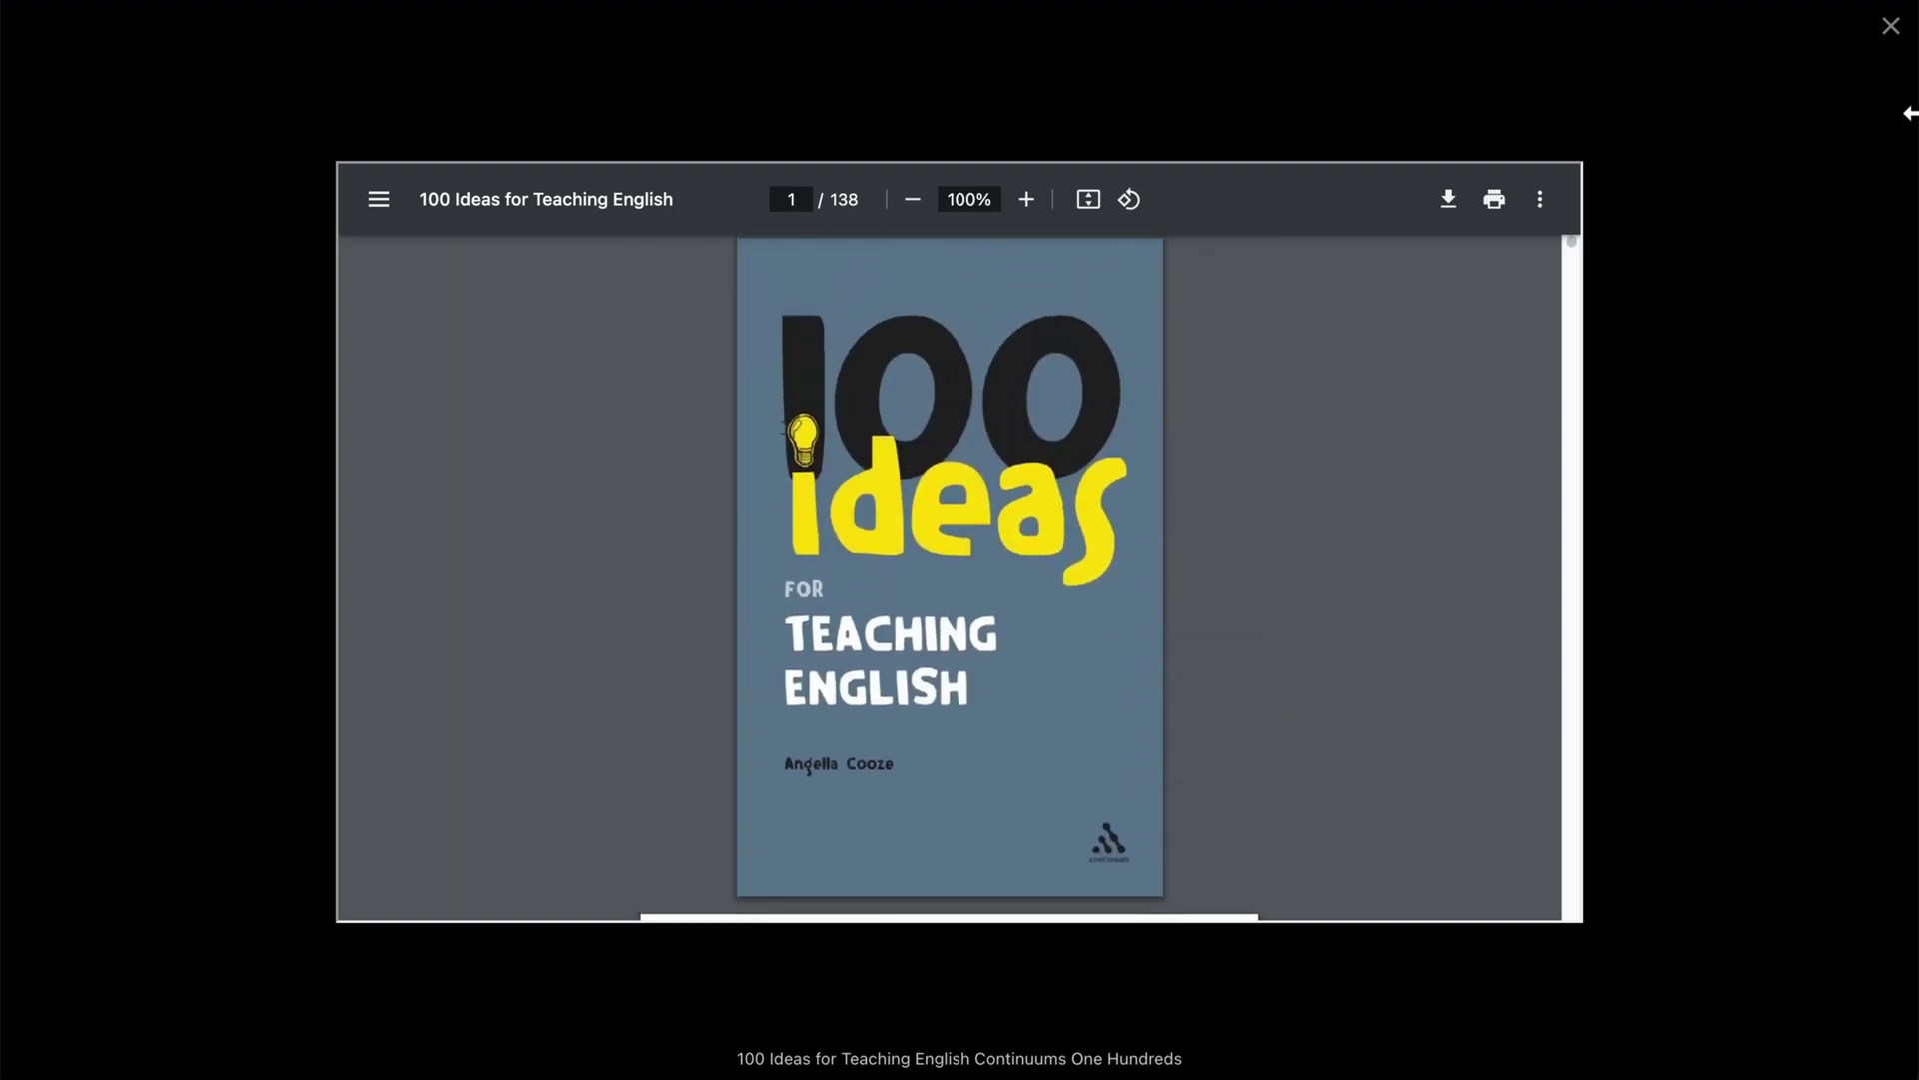
pyautogui.click(1891, 28)
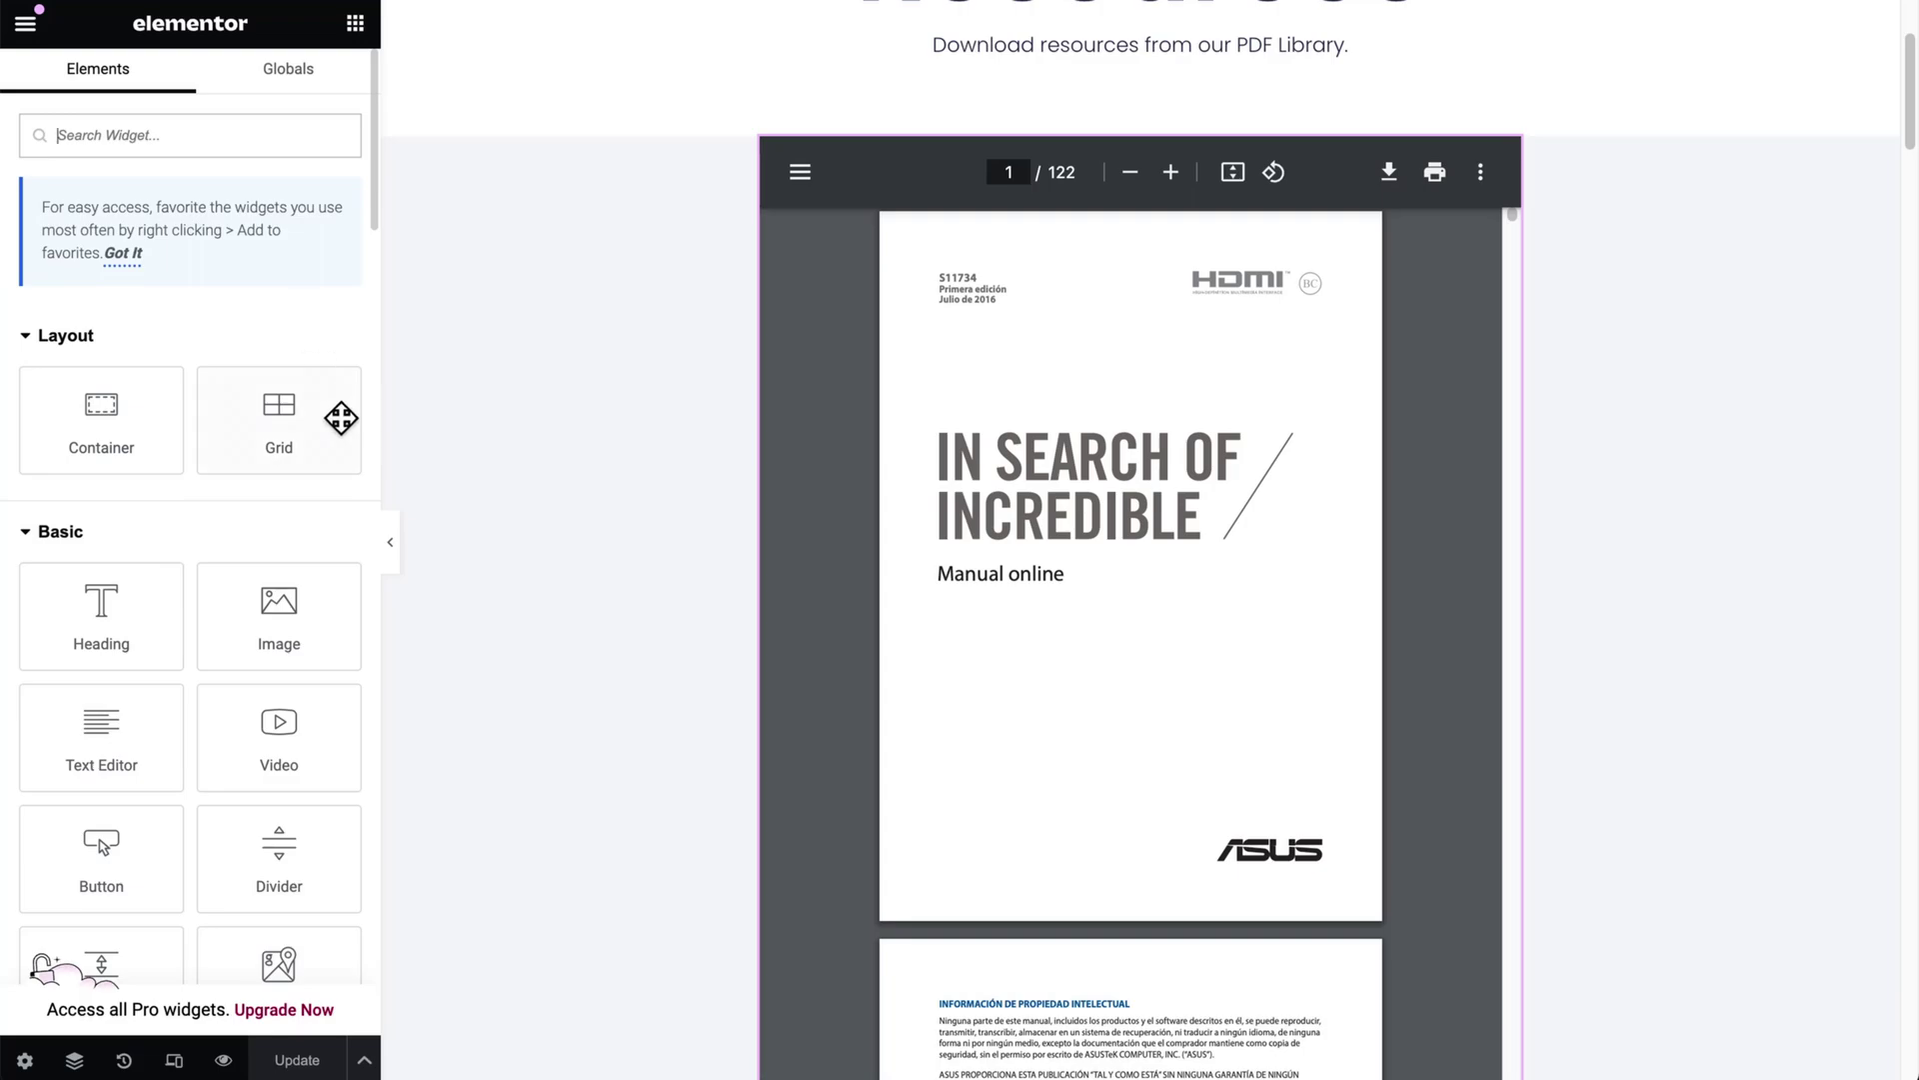
# Search widgets for 'embe' and place an HTML widget above the document search grid
pyautogui.scroll(2, 645, 384)
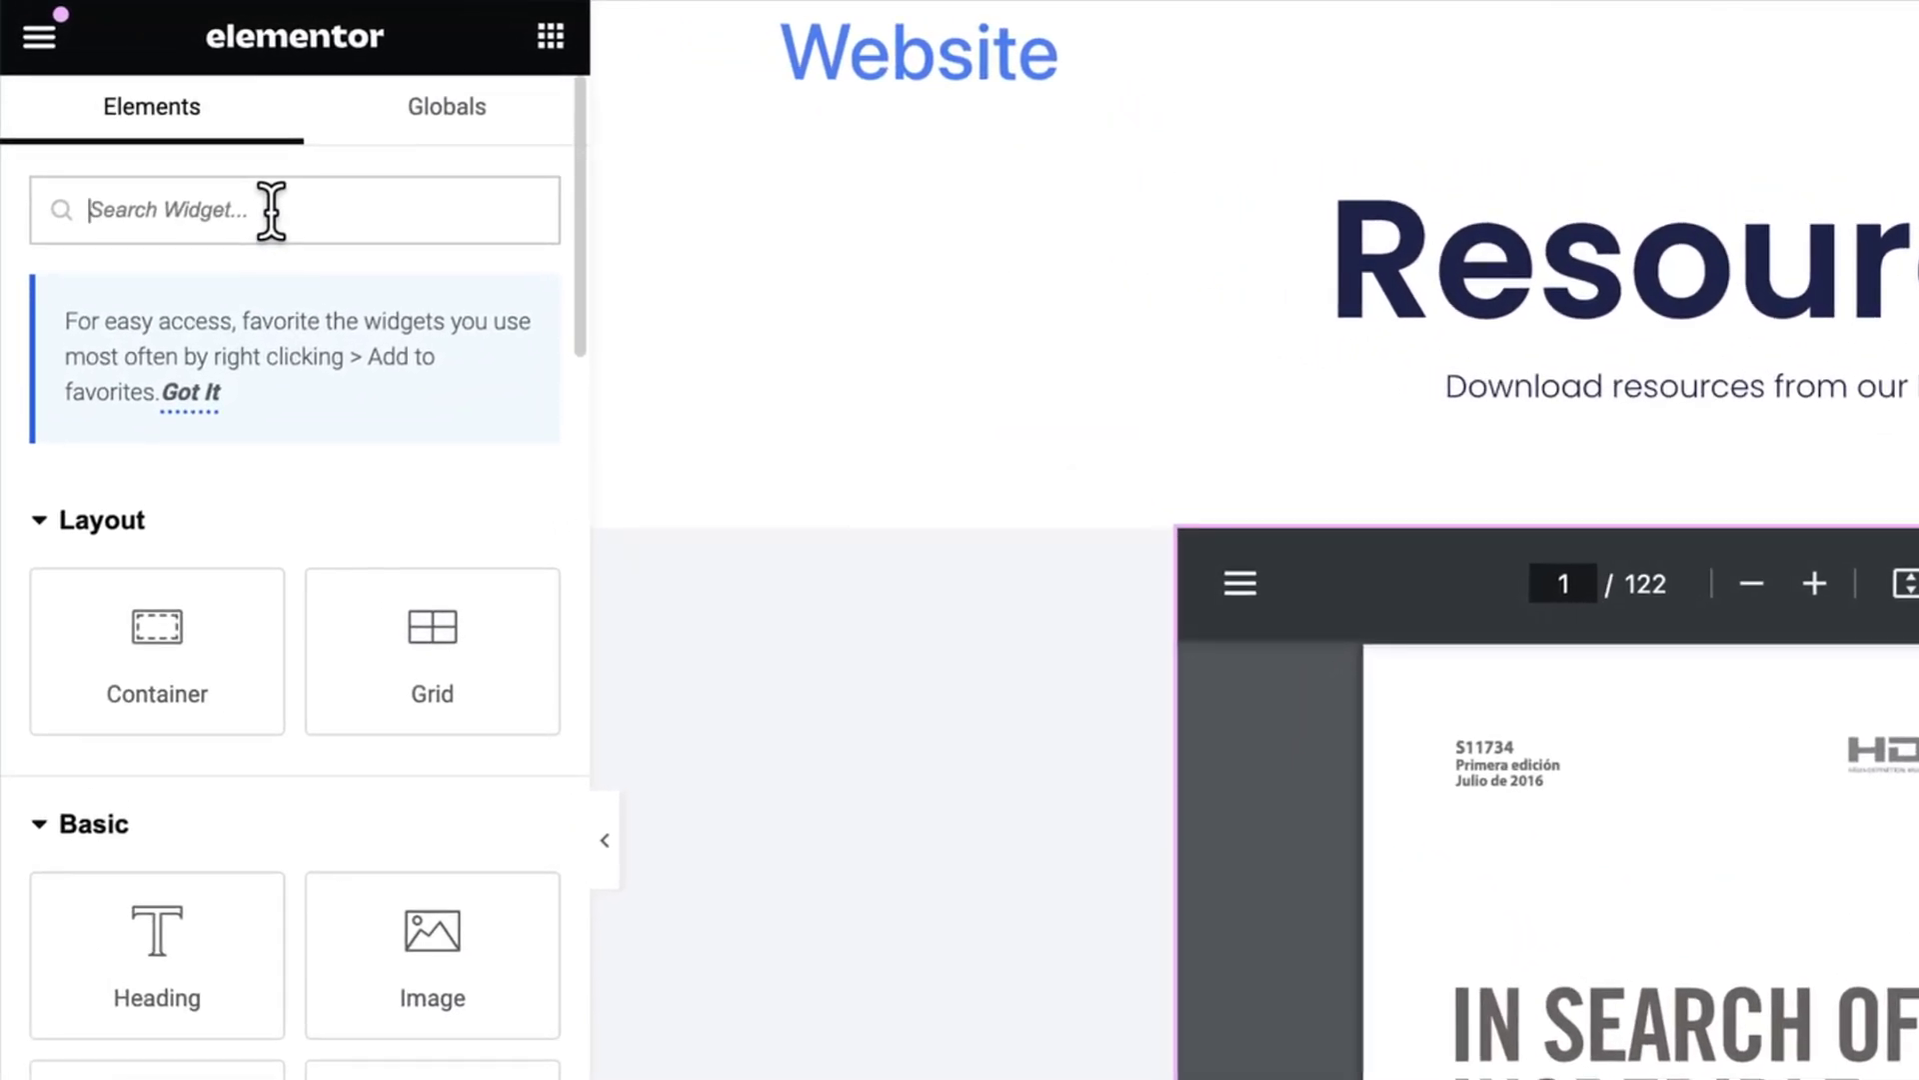
pyautogui.click(271, 210)
pyautogui.write('embe')
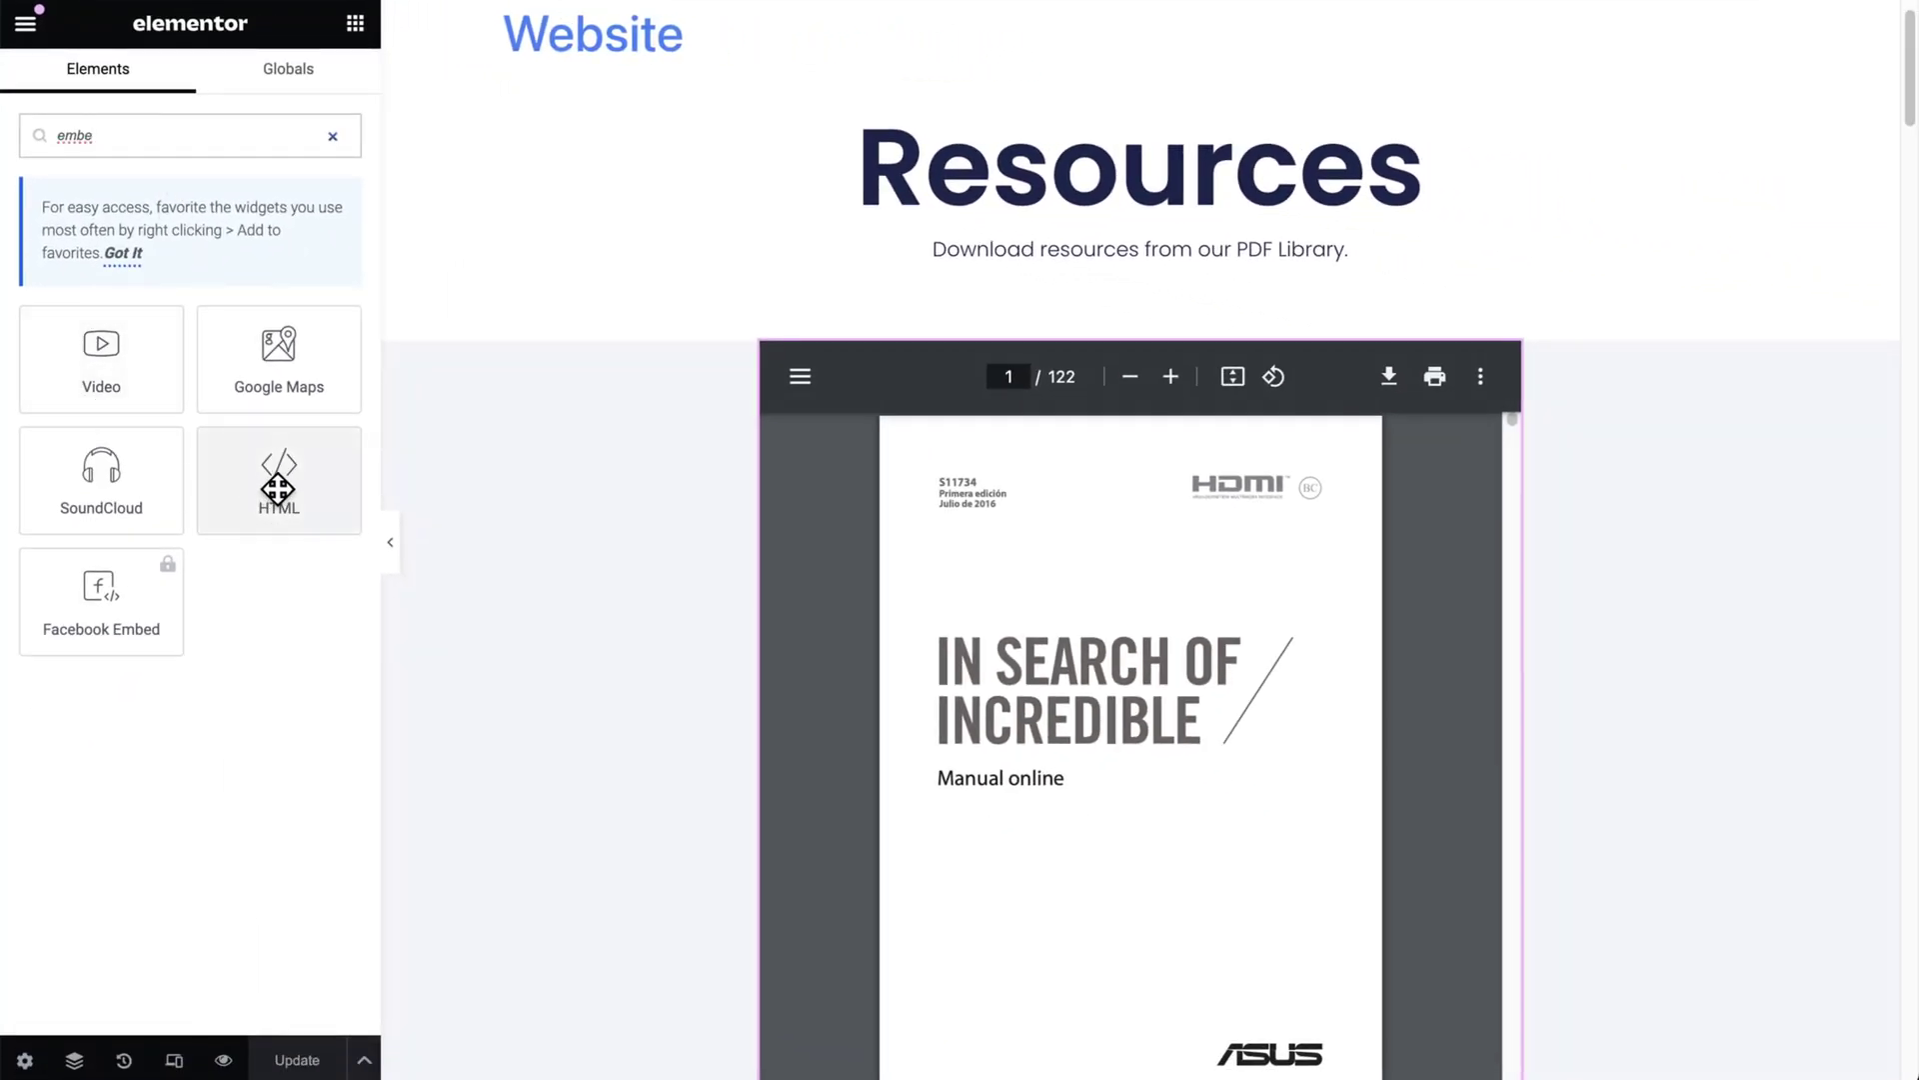
pyautogui.moveTo(278, 488); pyautogui.dragTo(842, 331)
pyautogui.scroll(-10, 662, 460)
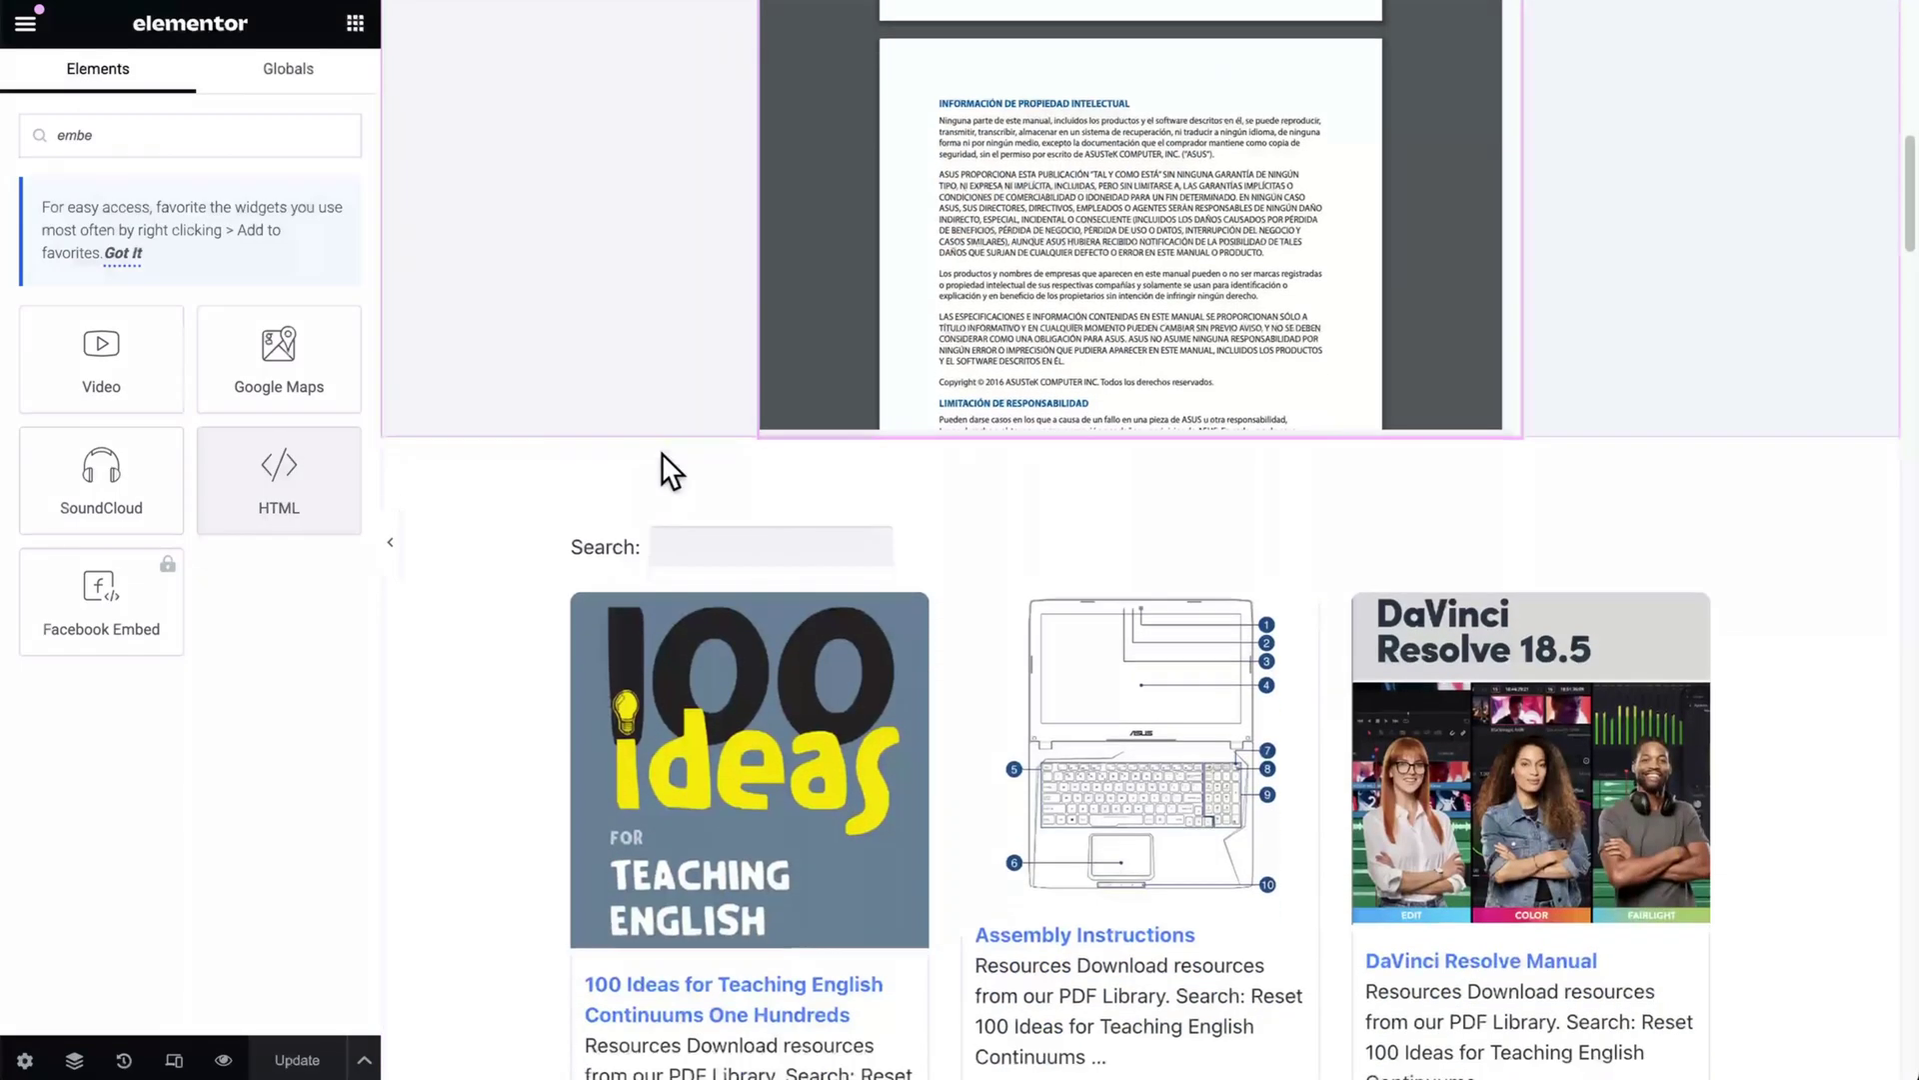
pyautogui.moveTo(276, 482); pyautogui.dragTo(717, 489)
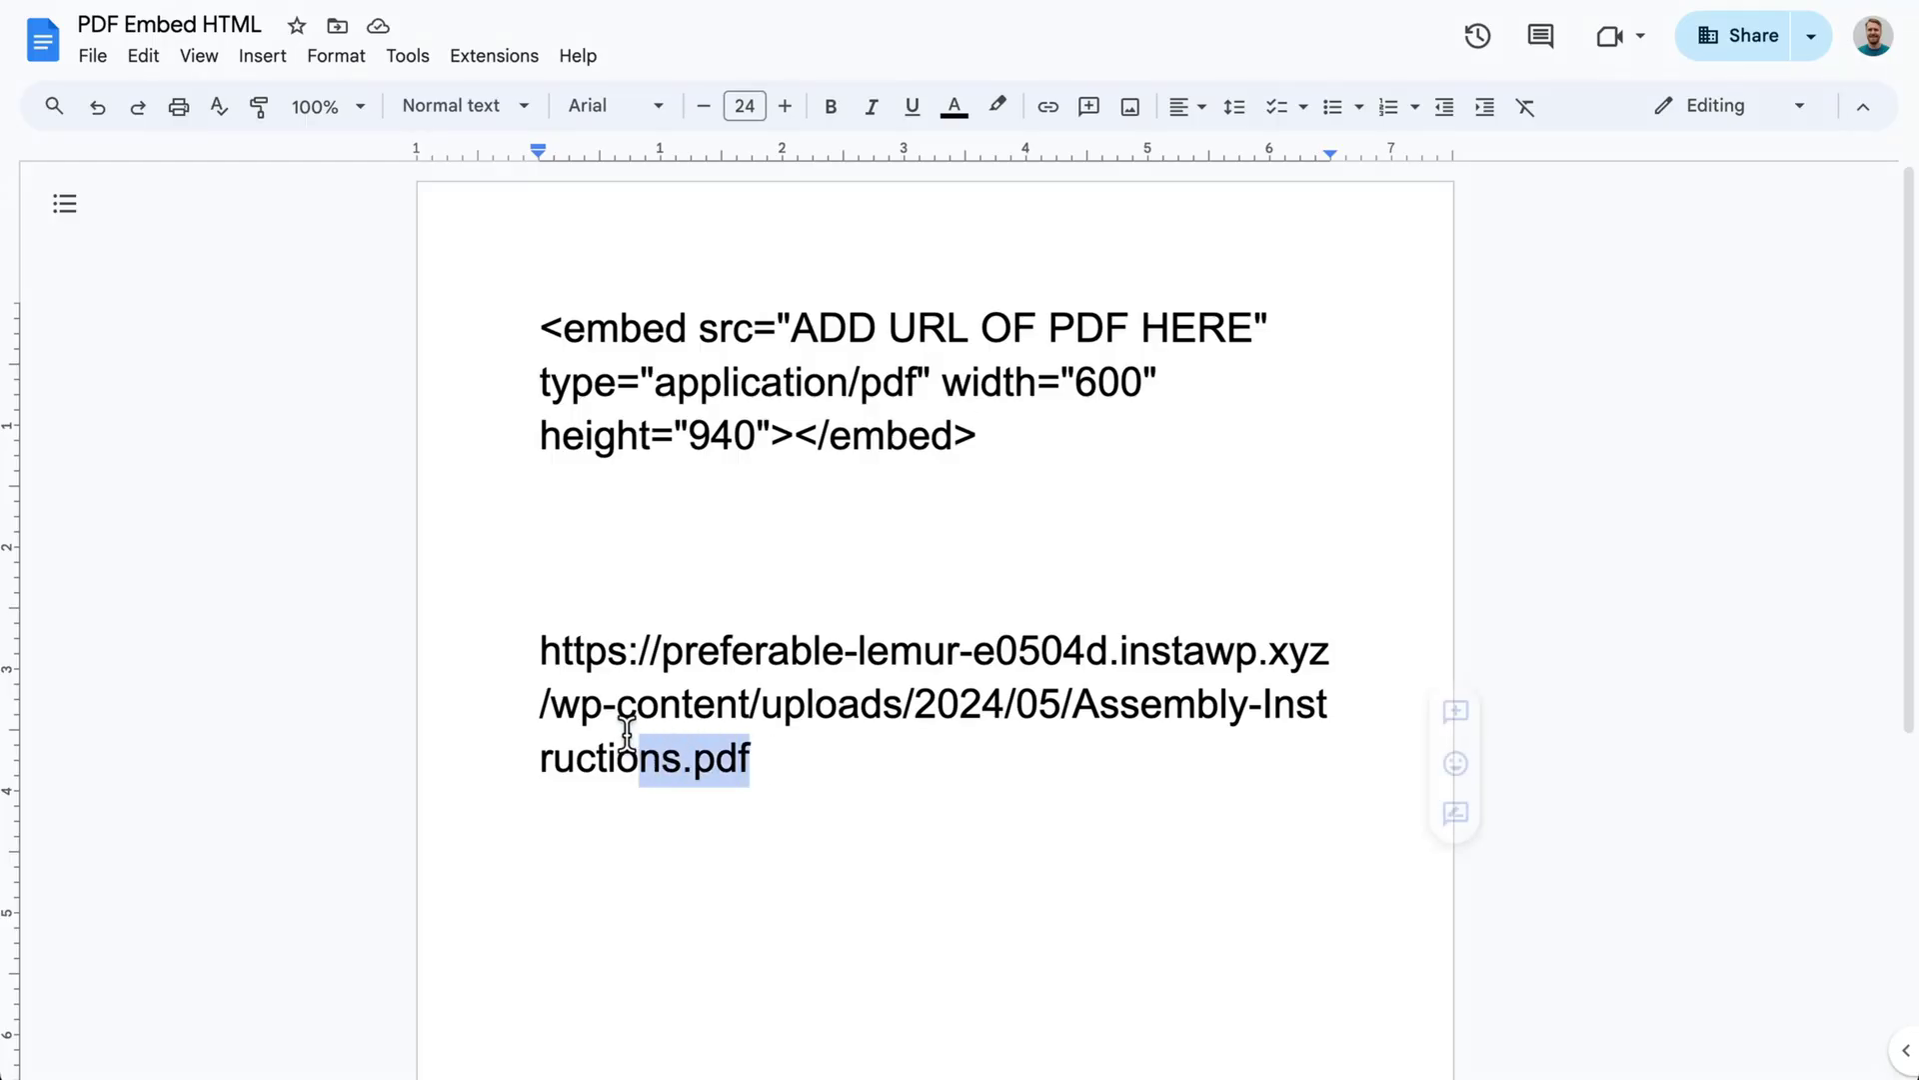
# Paste the Assembly-Instructions.pdf URL over ADD URL OF PDF HERE, then copy the full embed code
pyautogui.moveTo(627, 734); pyautogui.dragTo(534, 662)
pyautogui.hotkey('ctrl', 'c')
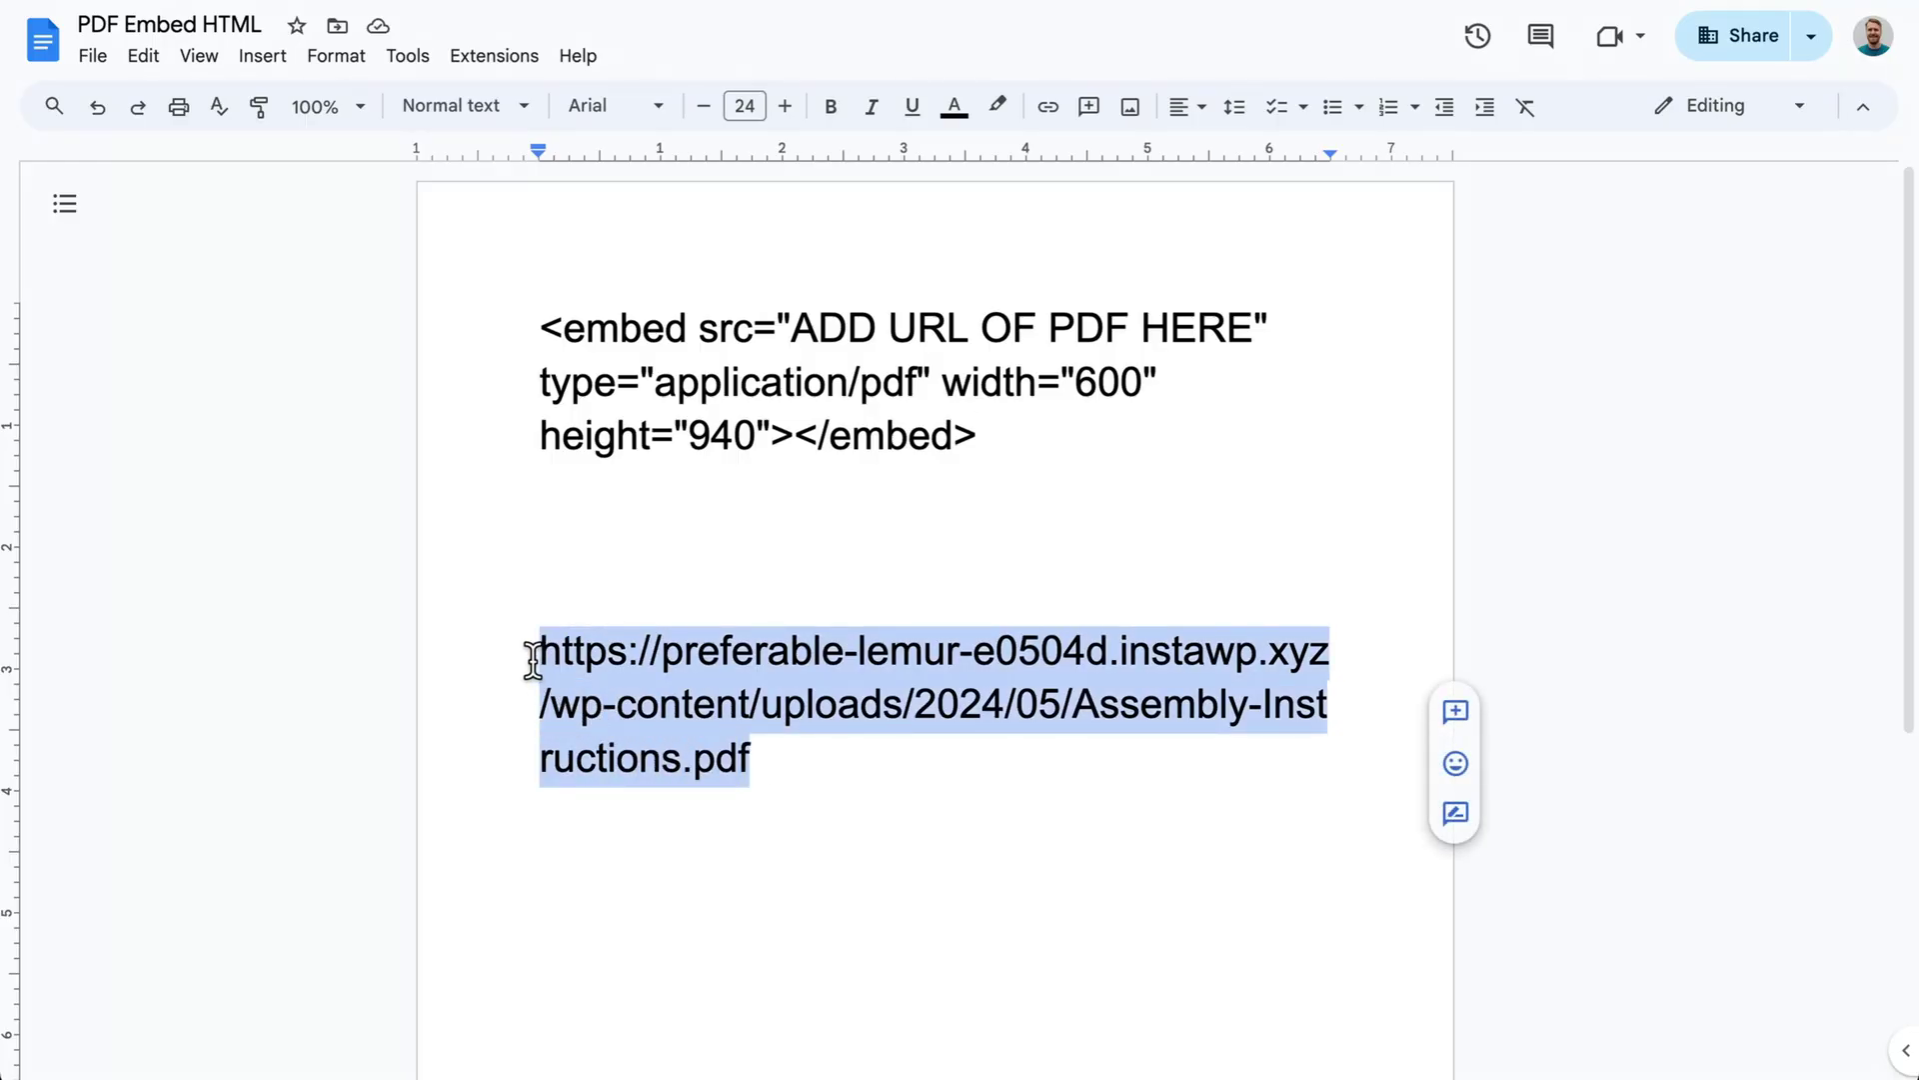
pyautogui.click(805, 328)
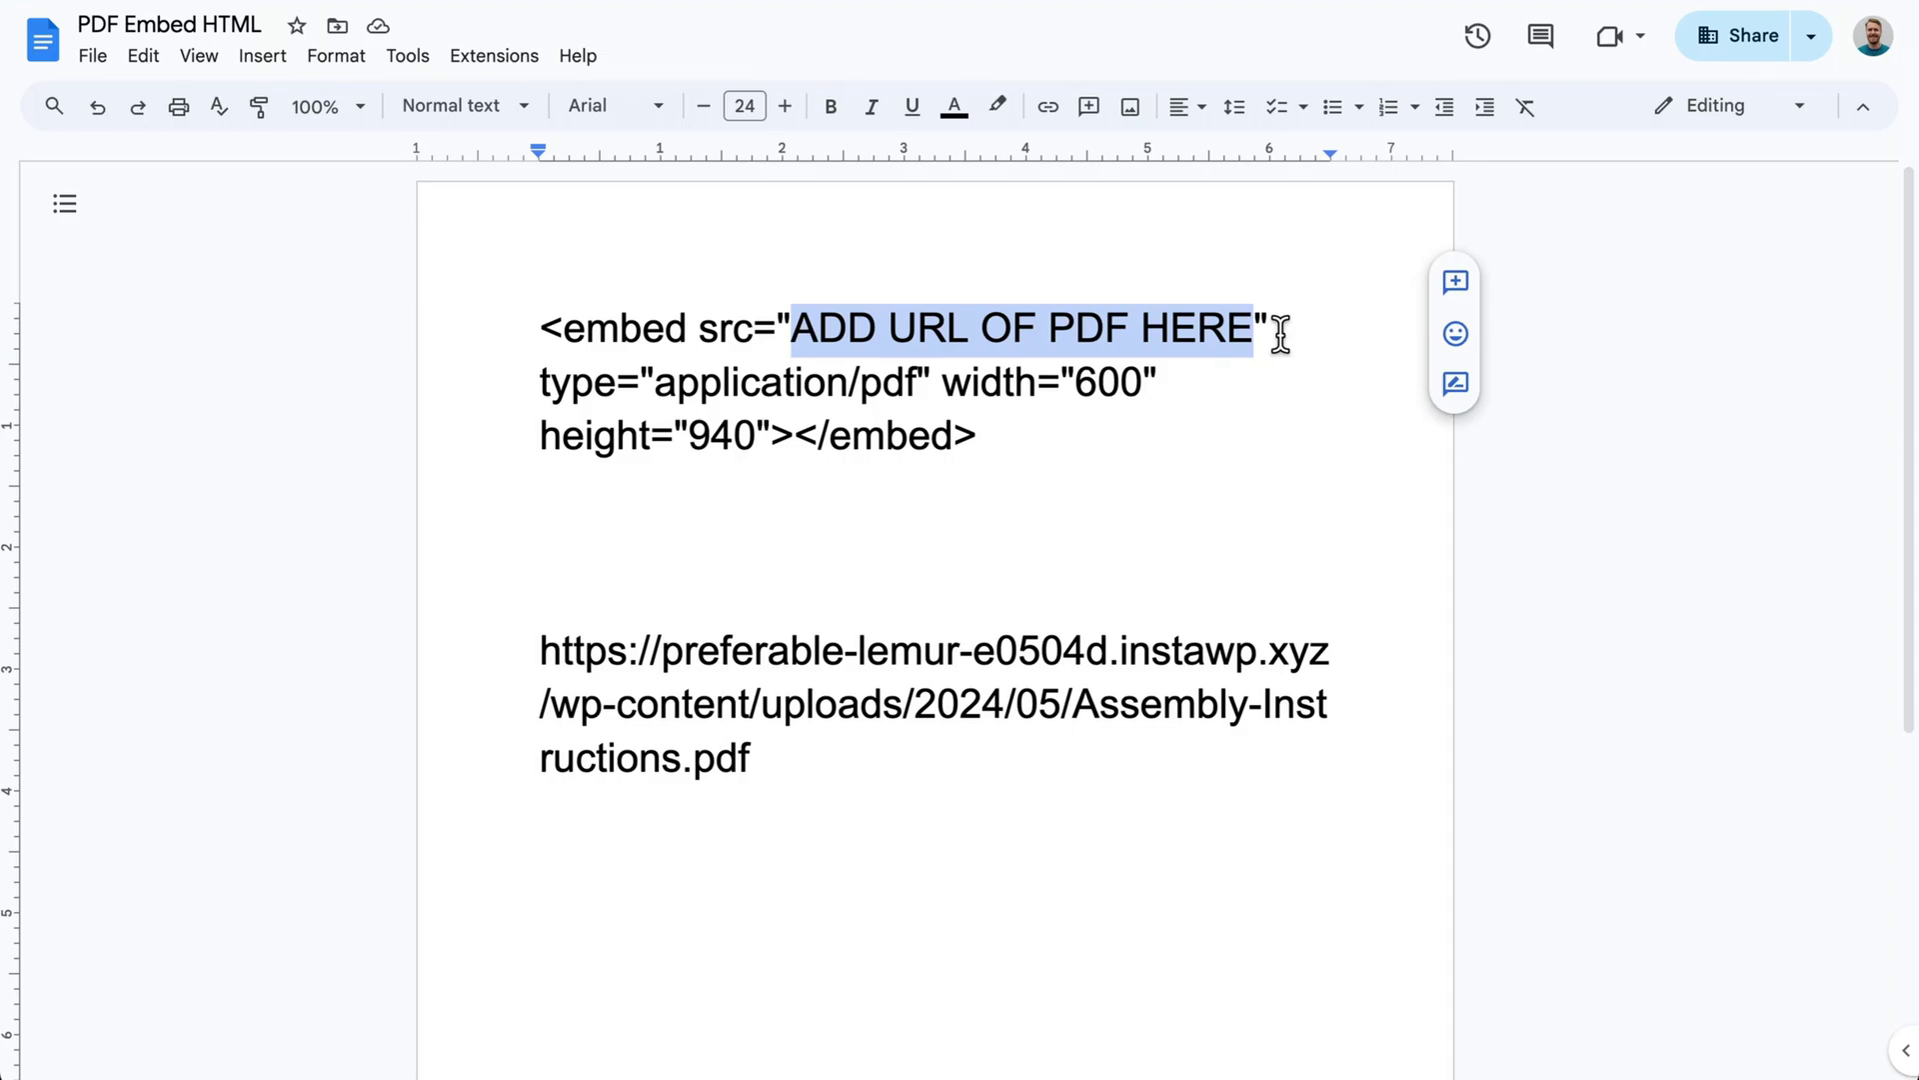
pyautogui.hotkey('ctrl', 'v')
pyautogui.moveTo(1206, 541); pyautogui.dragTo(563, 390)
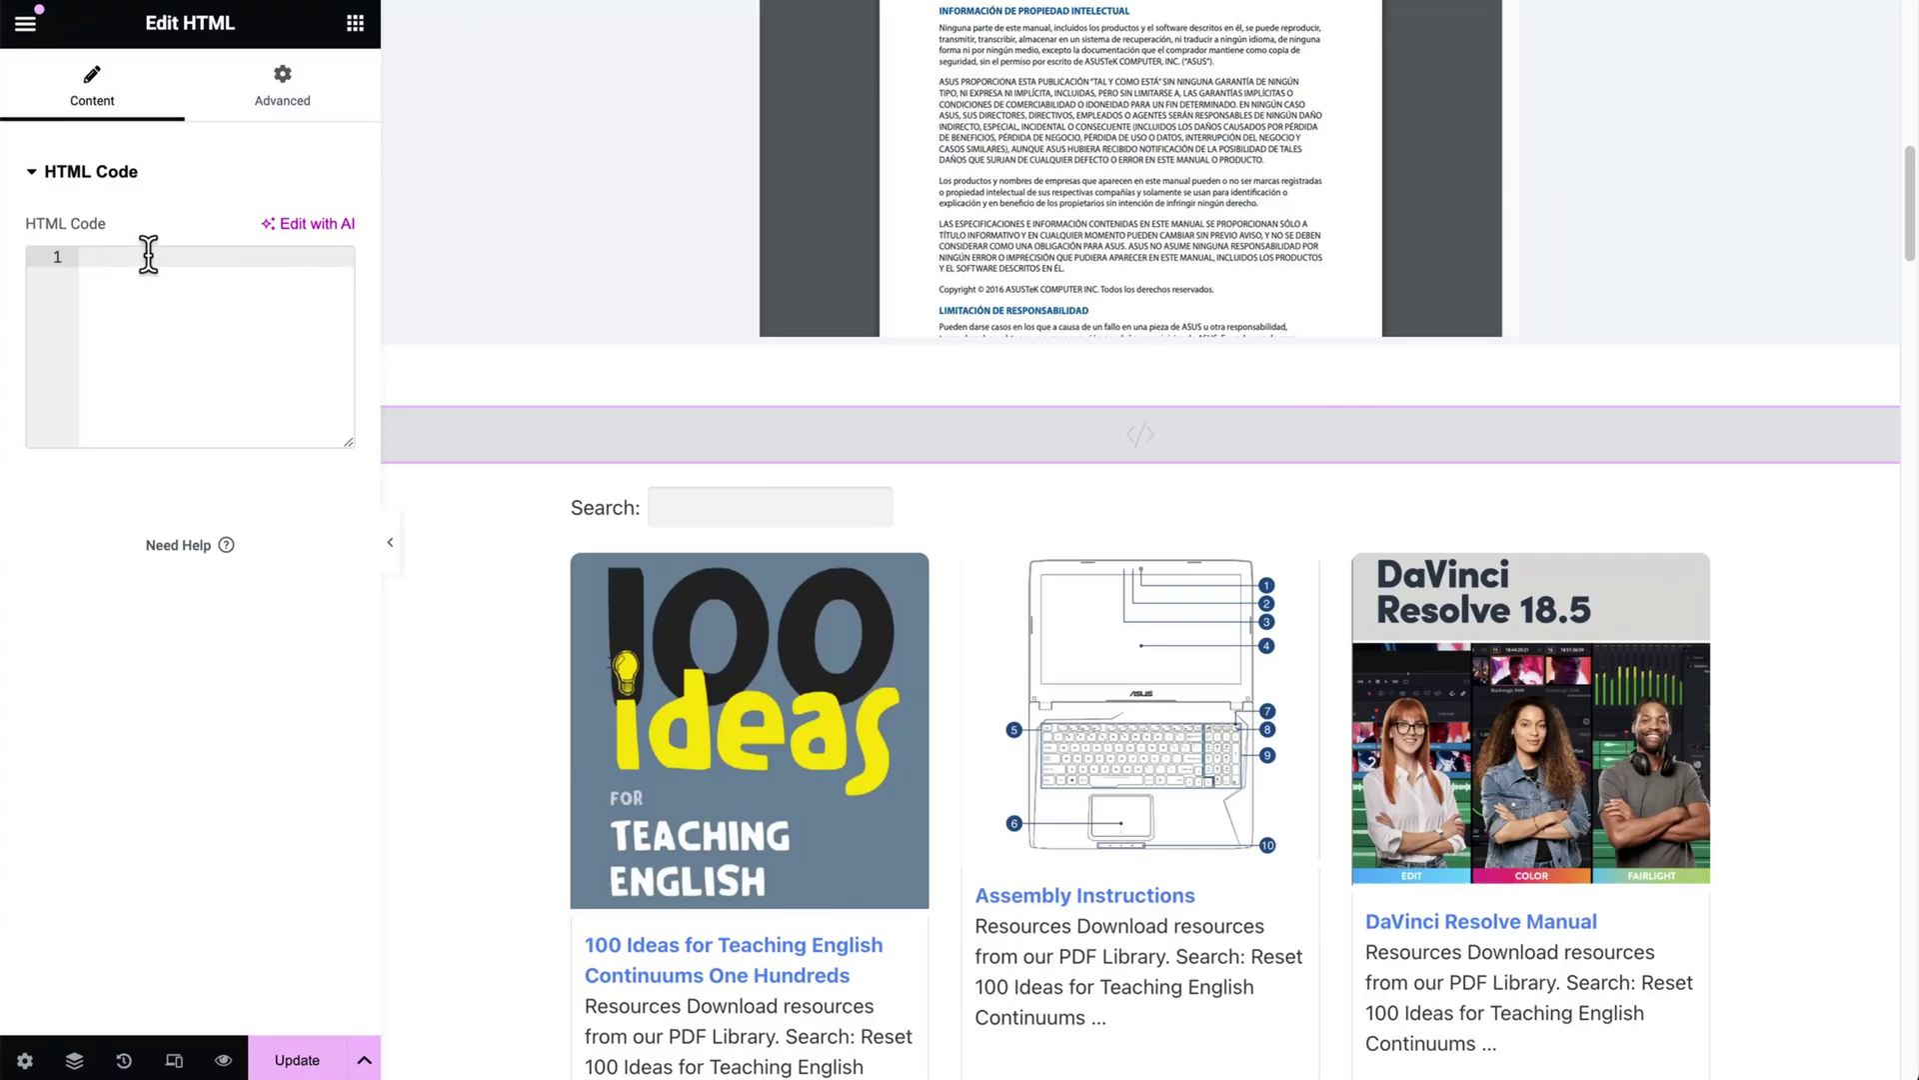
# Paste the embed code into the HTML widget and set its width to full width
pyautogui.write('<embed src="https://preferable-lemur-e0504d.instawp.xyz/wp-content/uploads/2024/05/Assembly-Instructions.pdf" type="application/pdf" width="600" height="940"></embed>')
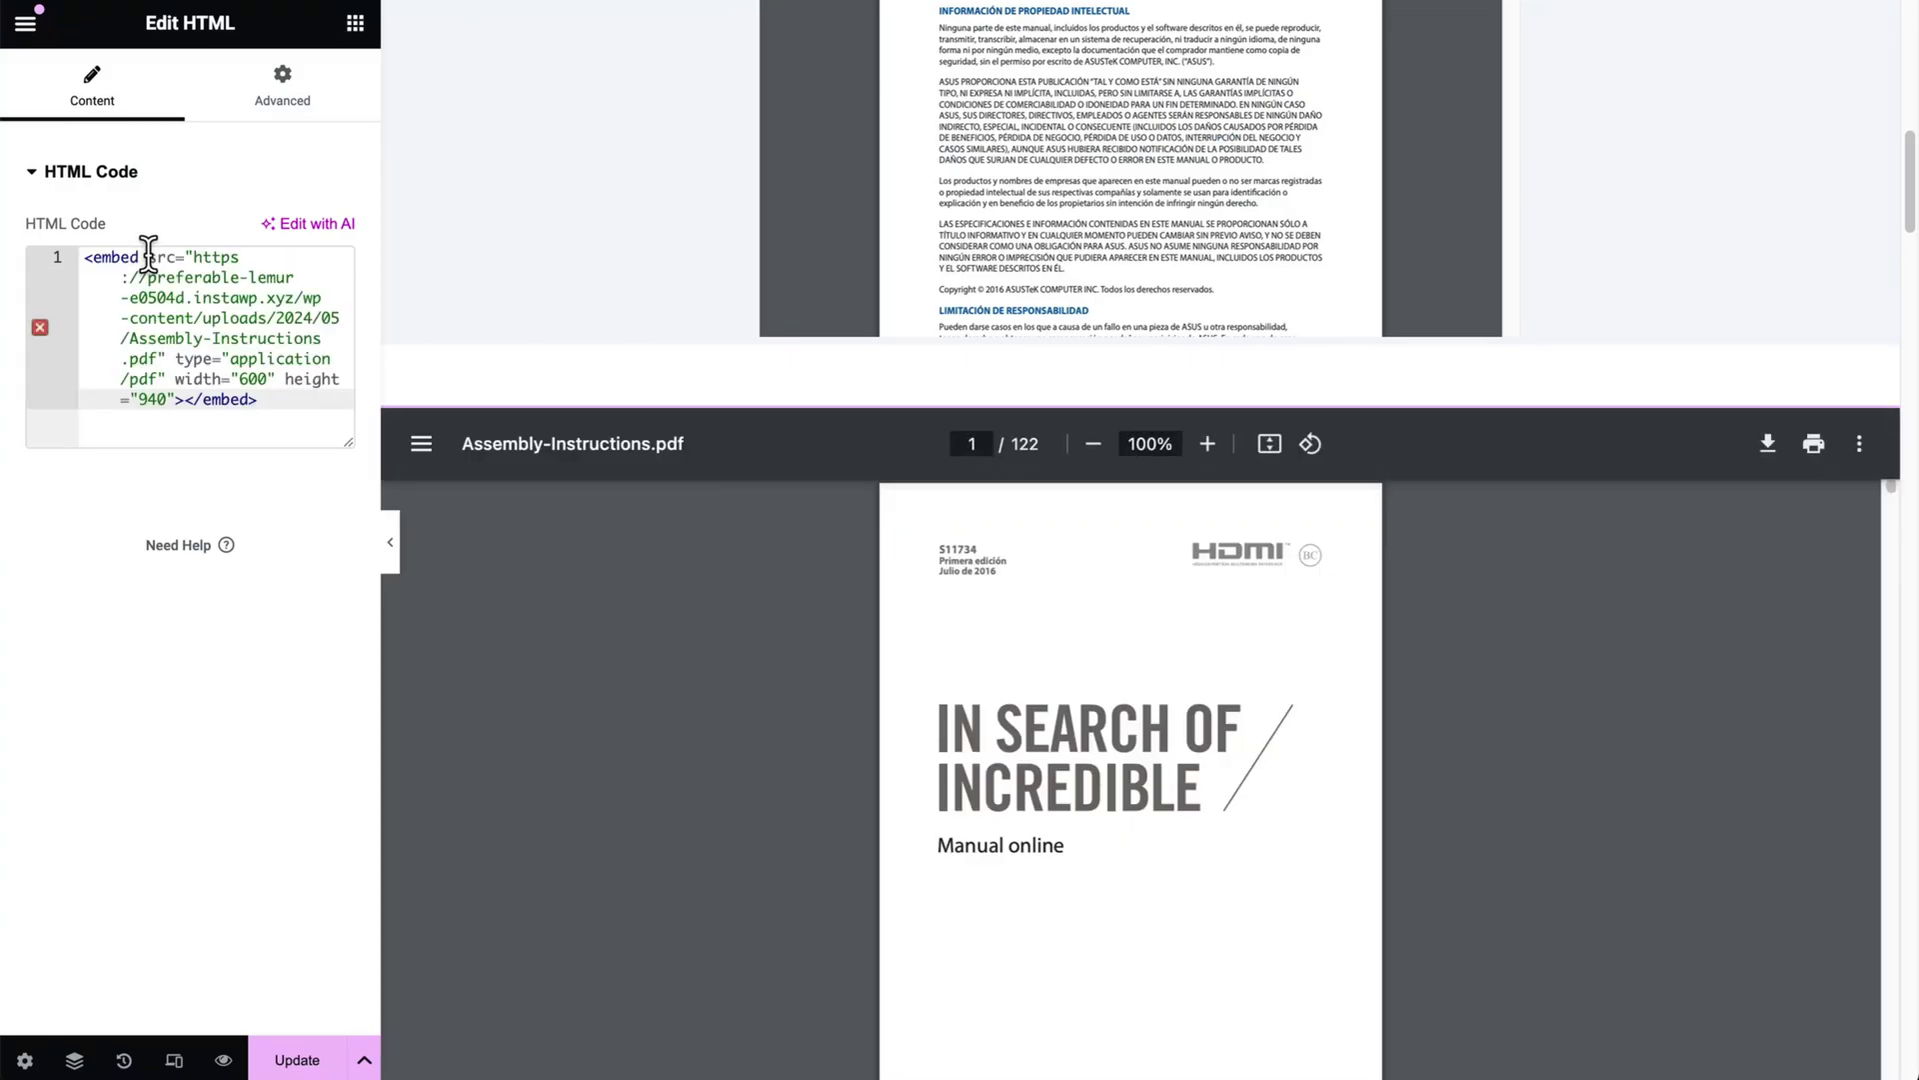
pyautogui.click(283, 90)
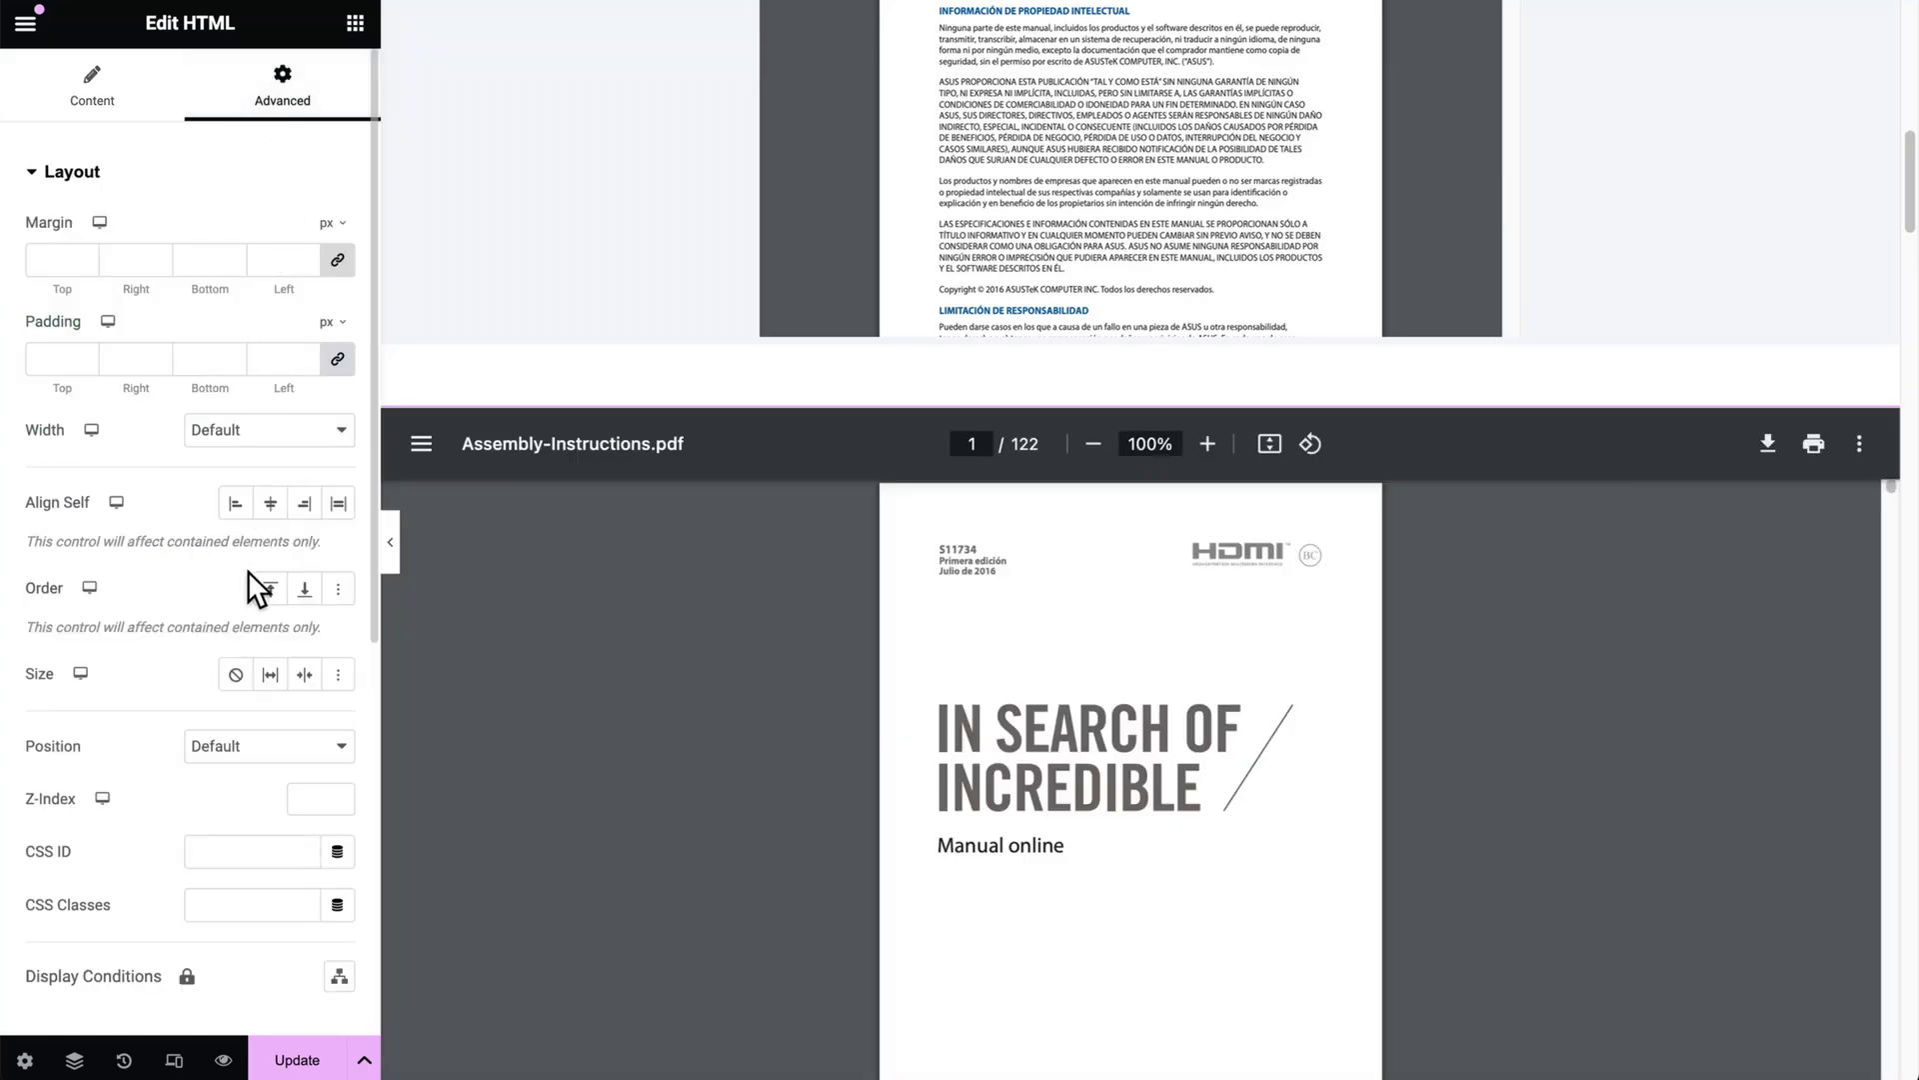
pyautogui.click(300, 440)
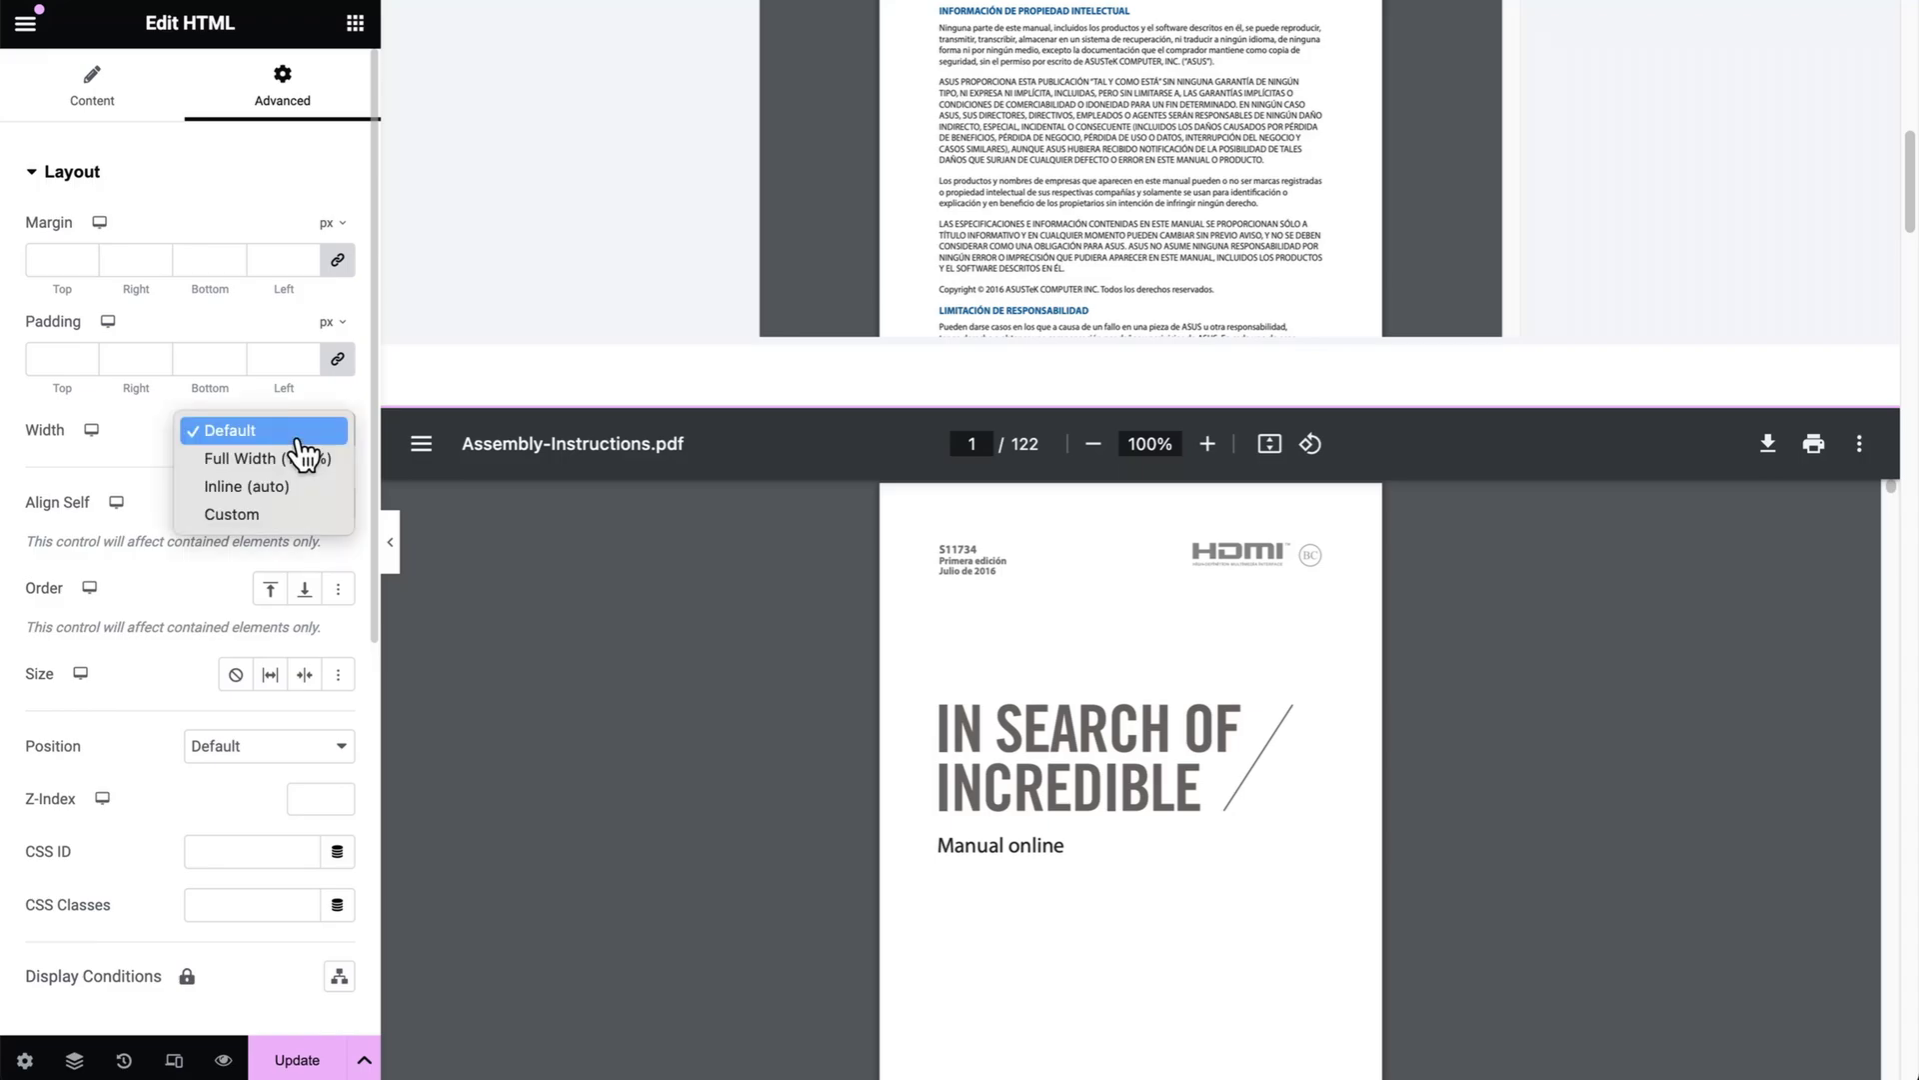
pyautogui.click(297, 460)
# Change the PDF widget to a centered custom width of 66%, then scroll through the embedded PDF
pyautogui.click(300, 440)
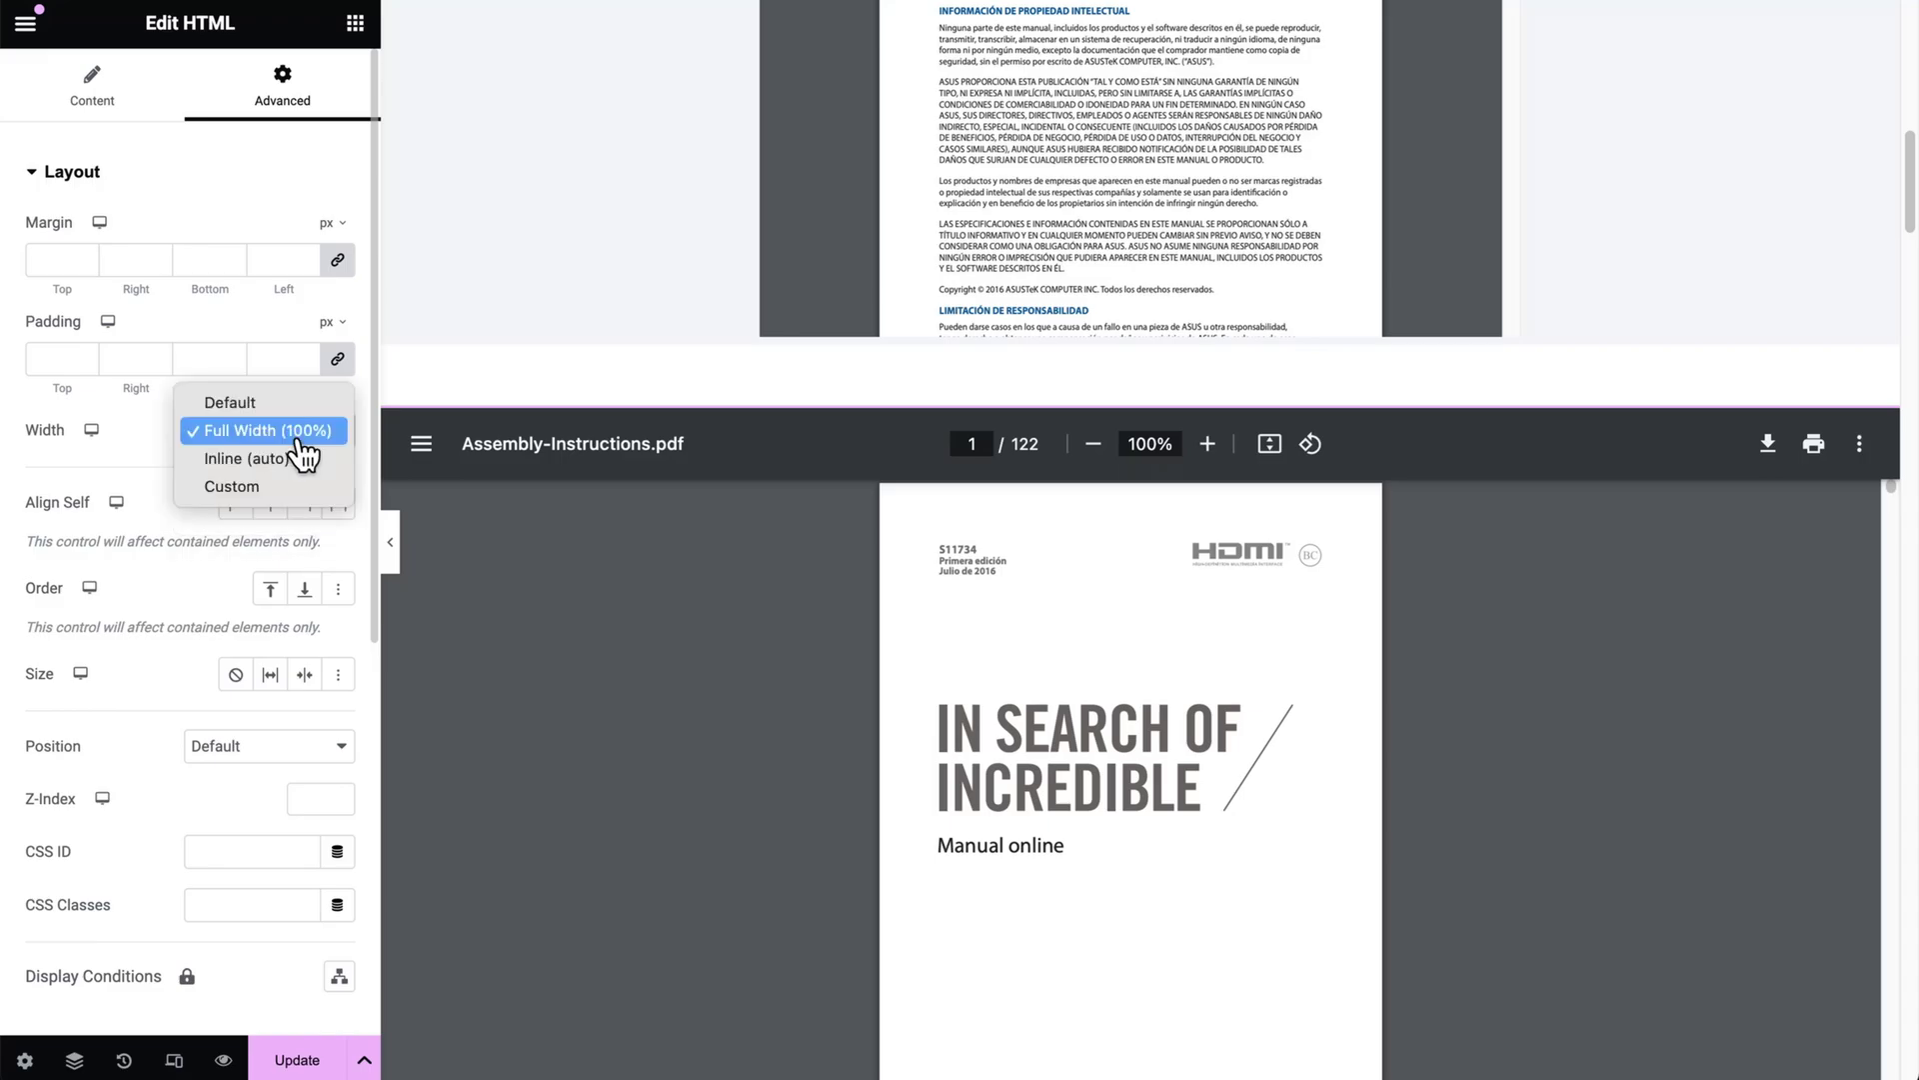
pyautogui.click(272, 488)
pyautogui.moveTo(45, 520); pyautogui.dragTo(201, 525)
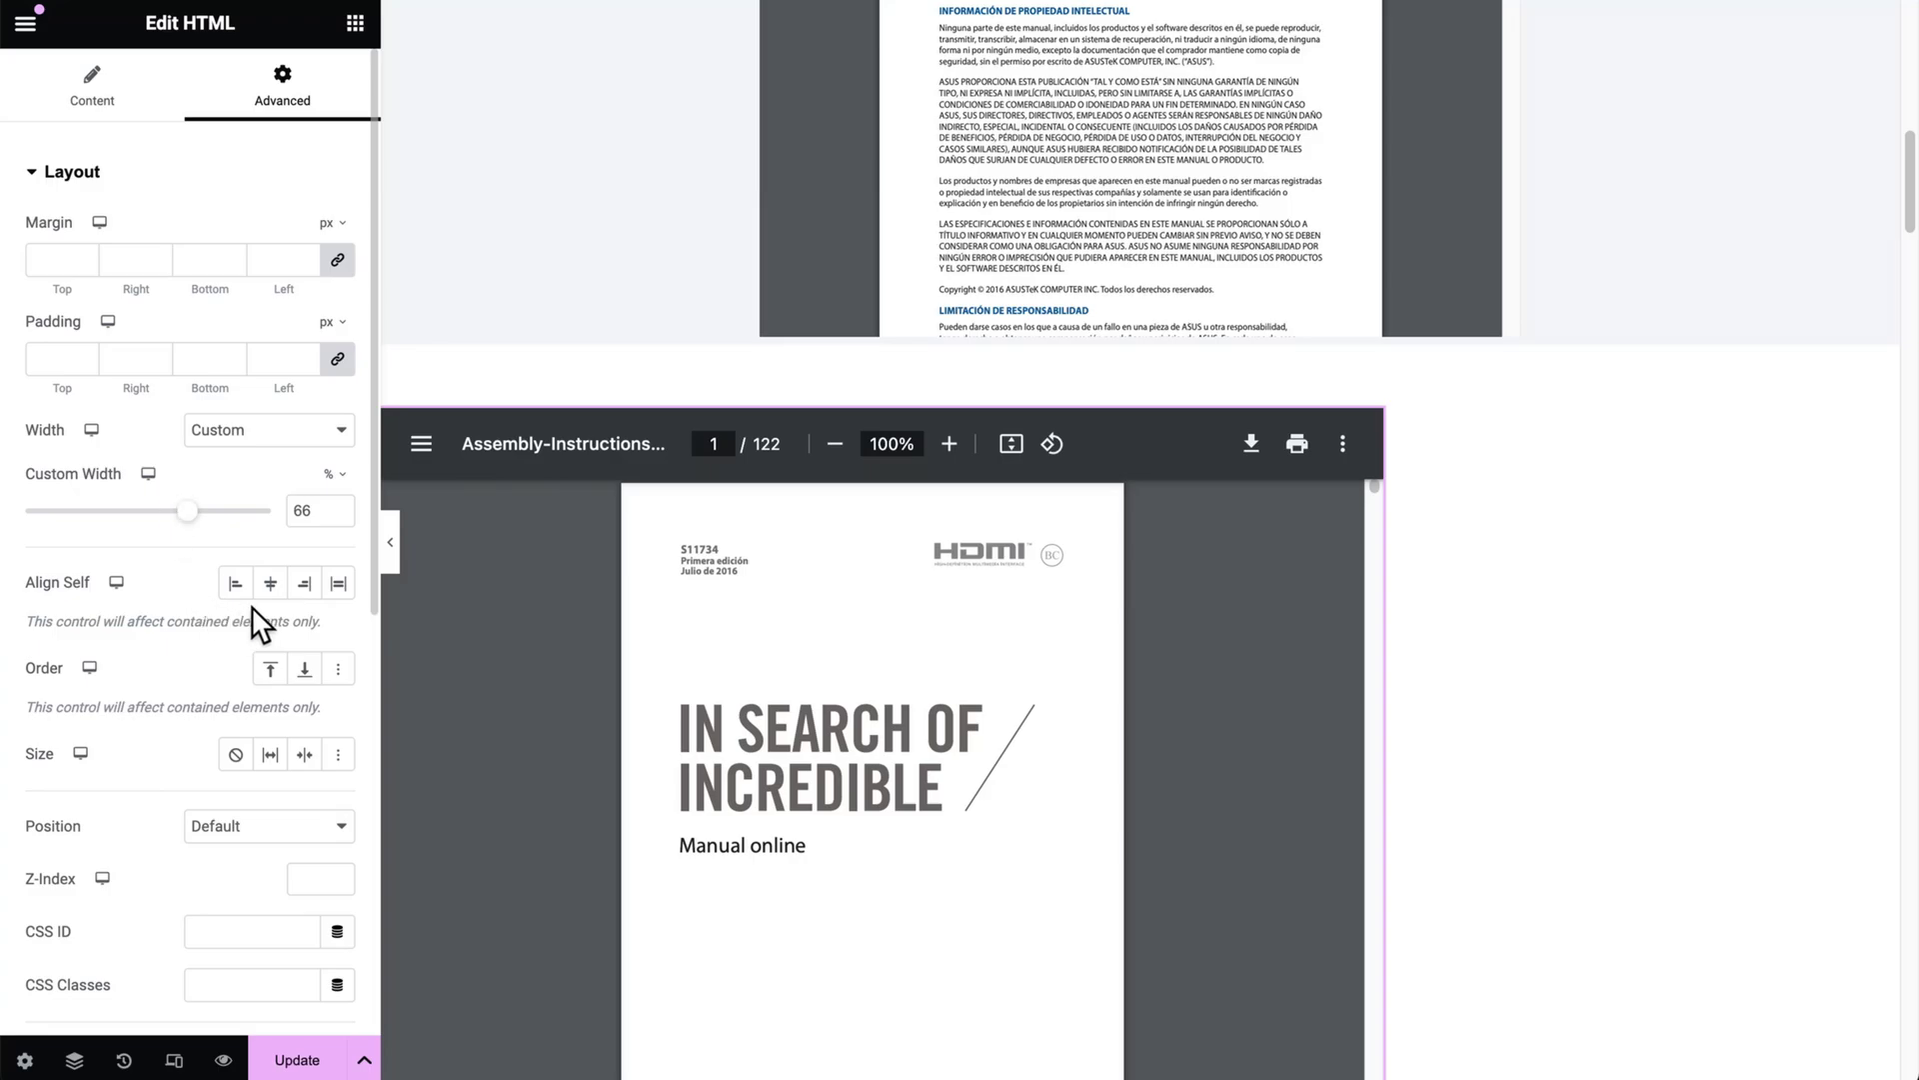
pyautogui.click(271, 588)
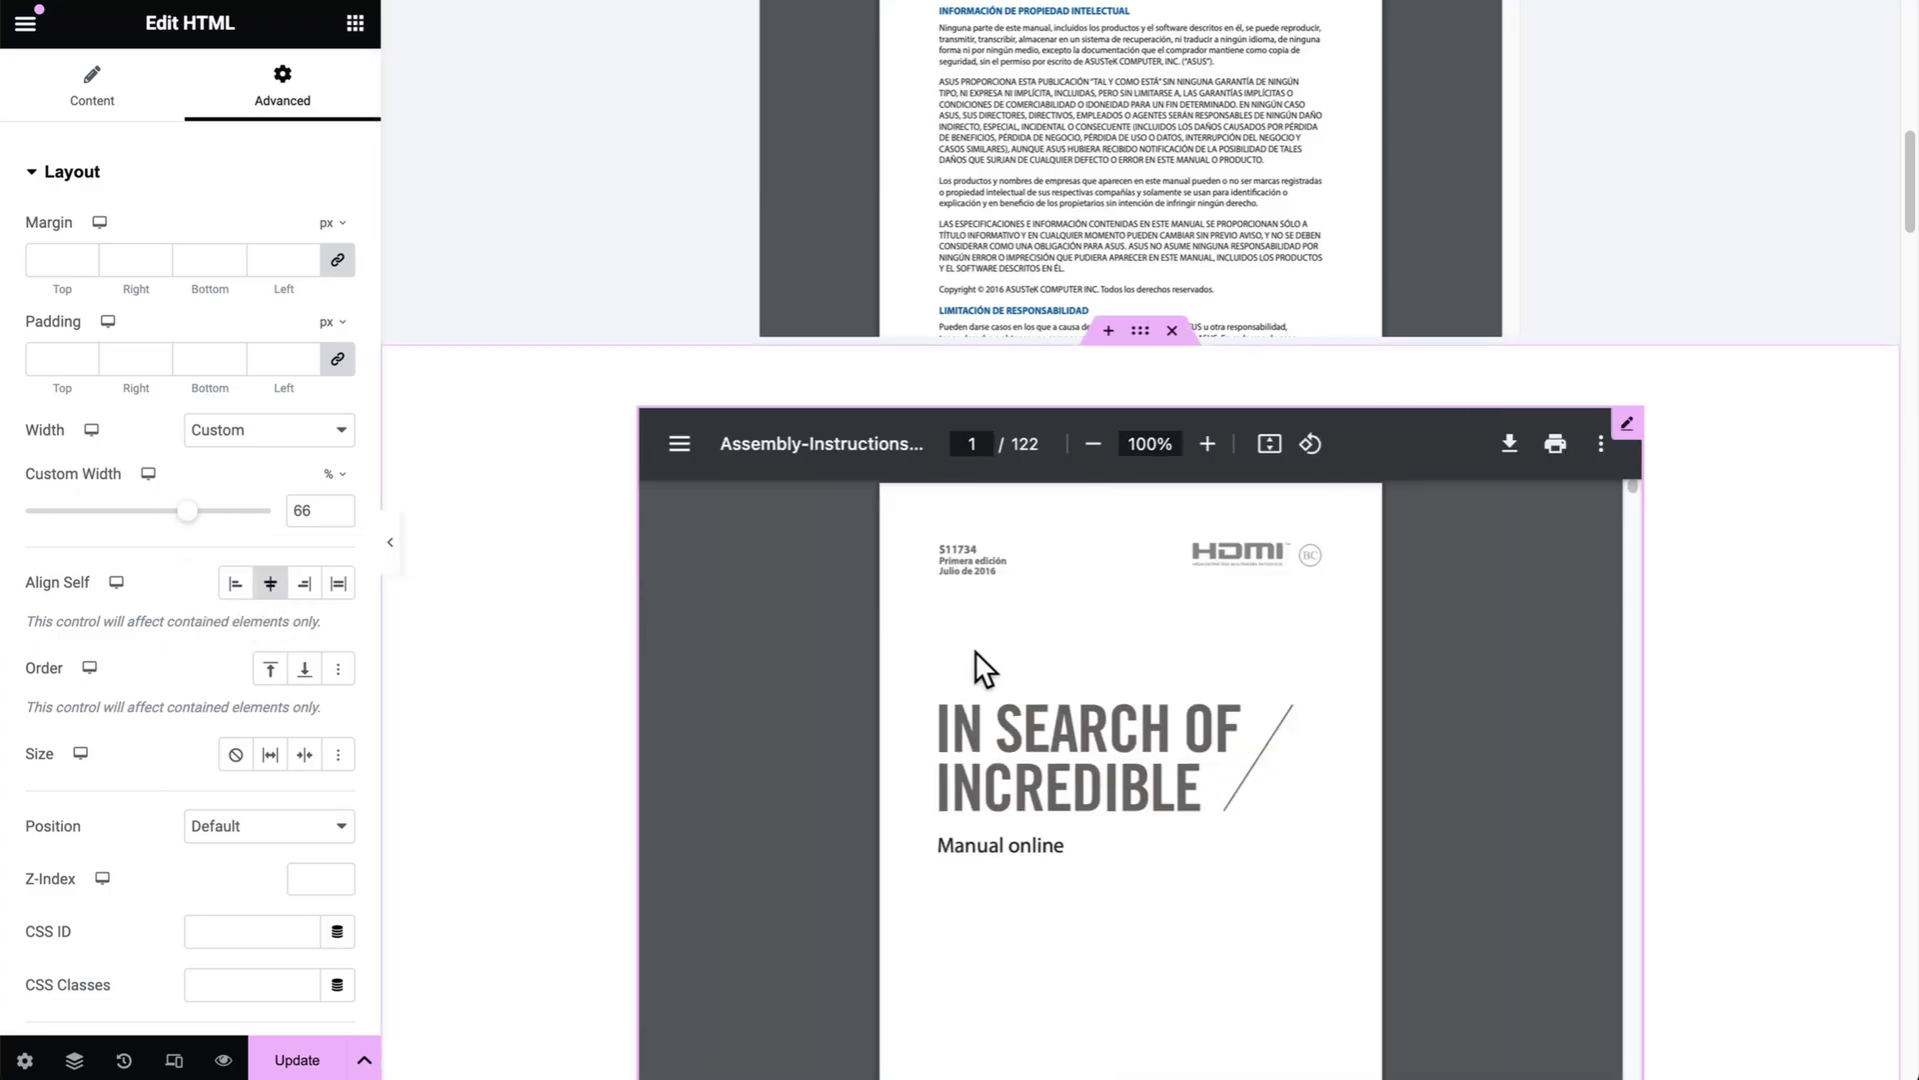
pyautogui.scroll(4, 1227, 478)
pyautogui.scroll(-3, 1227, 472)
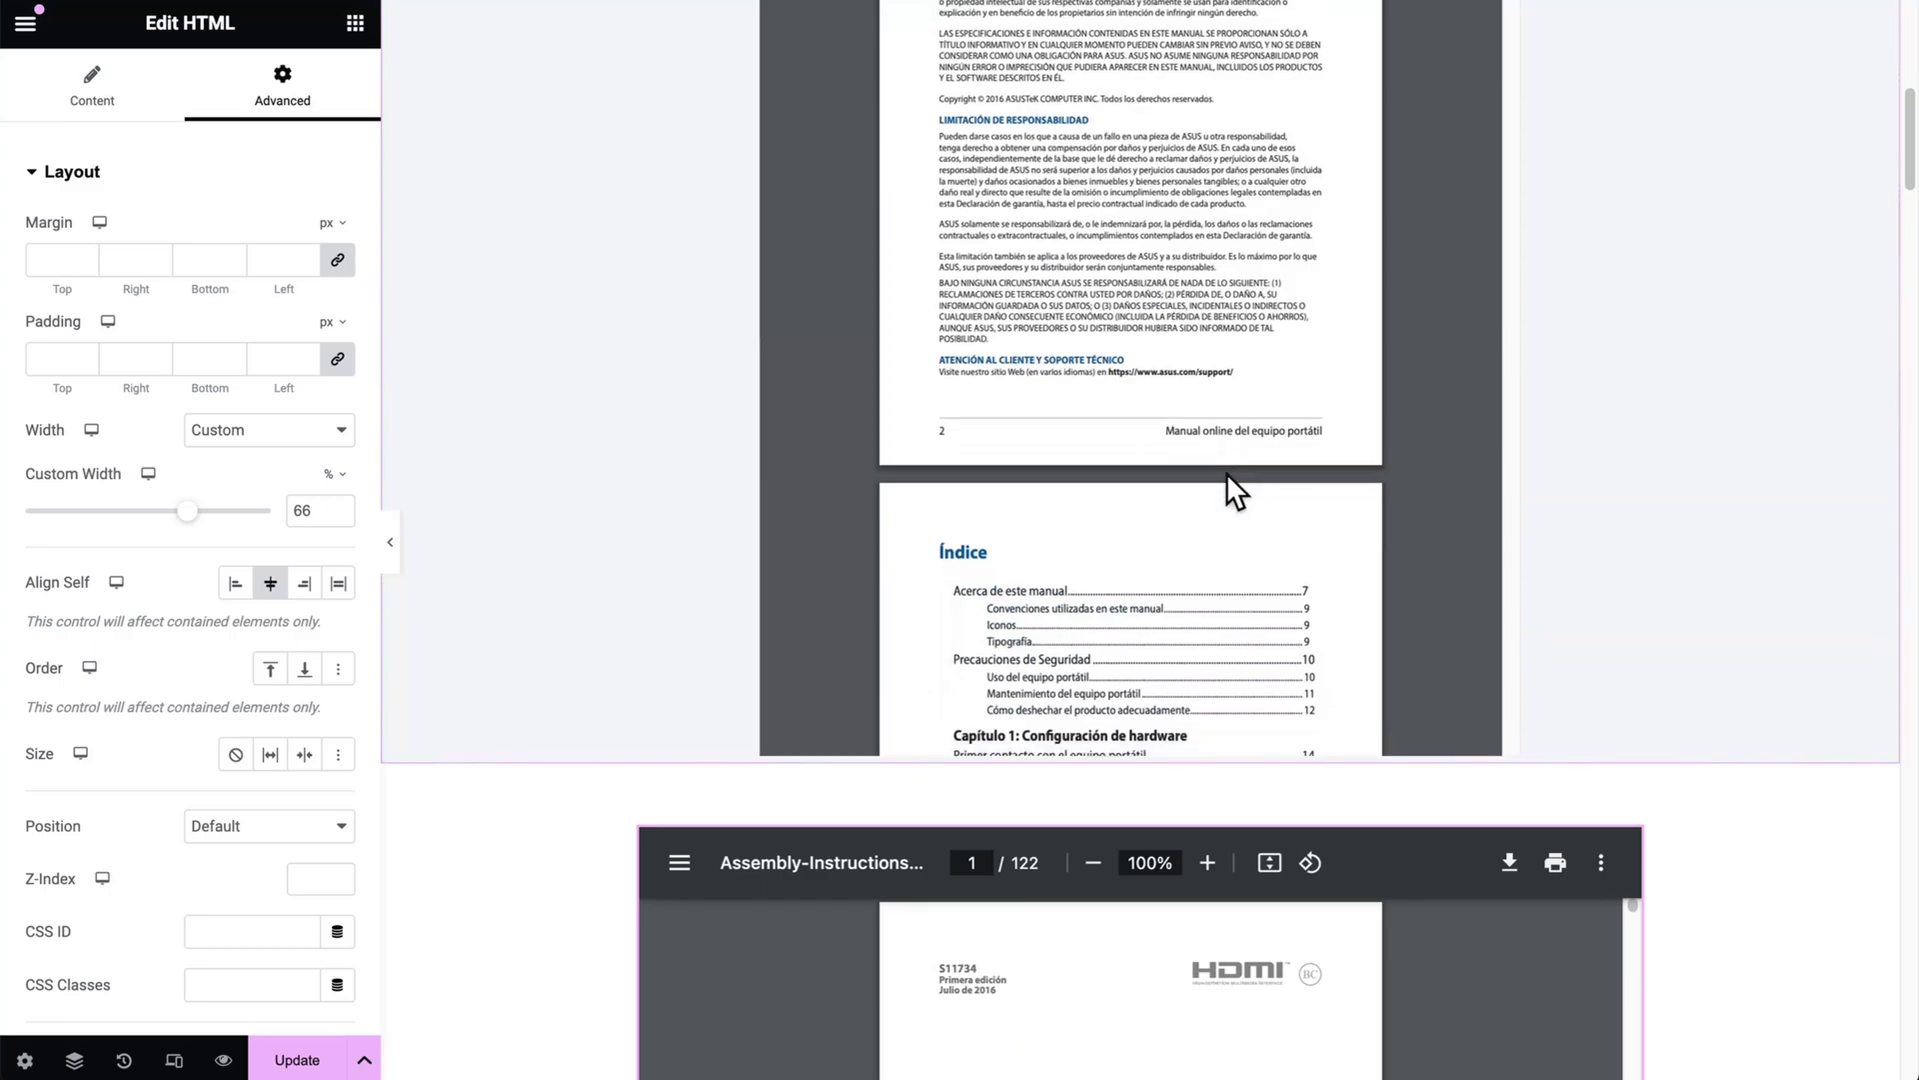
pyautogui.scroll(-10, 1594, 536)
pyautogui.scroll(-5, 1461, 956)
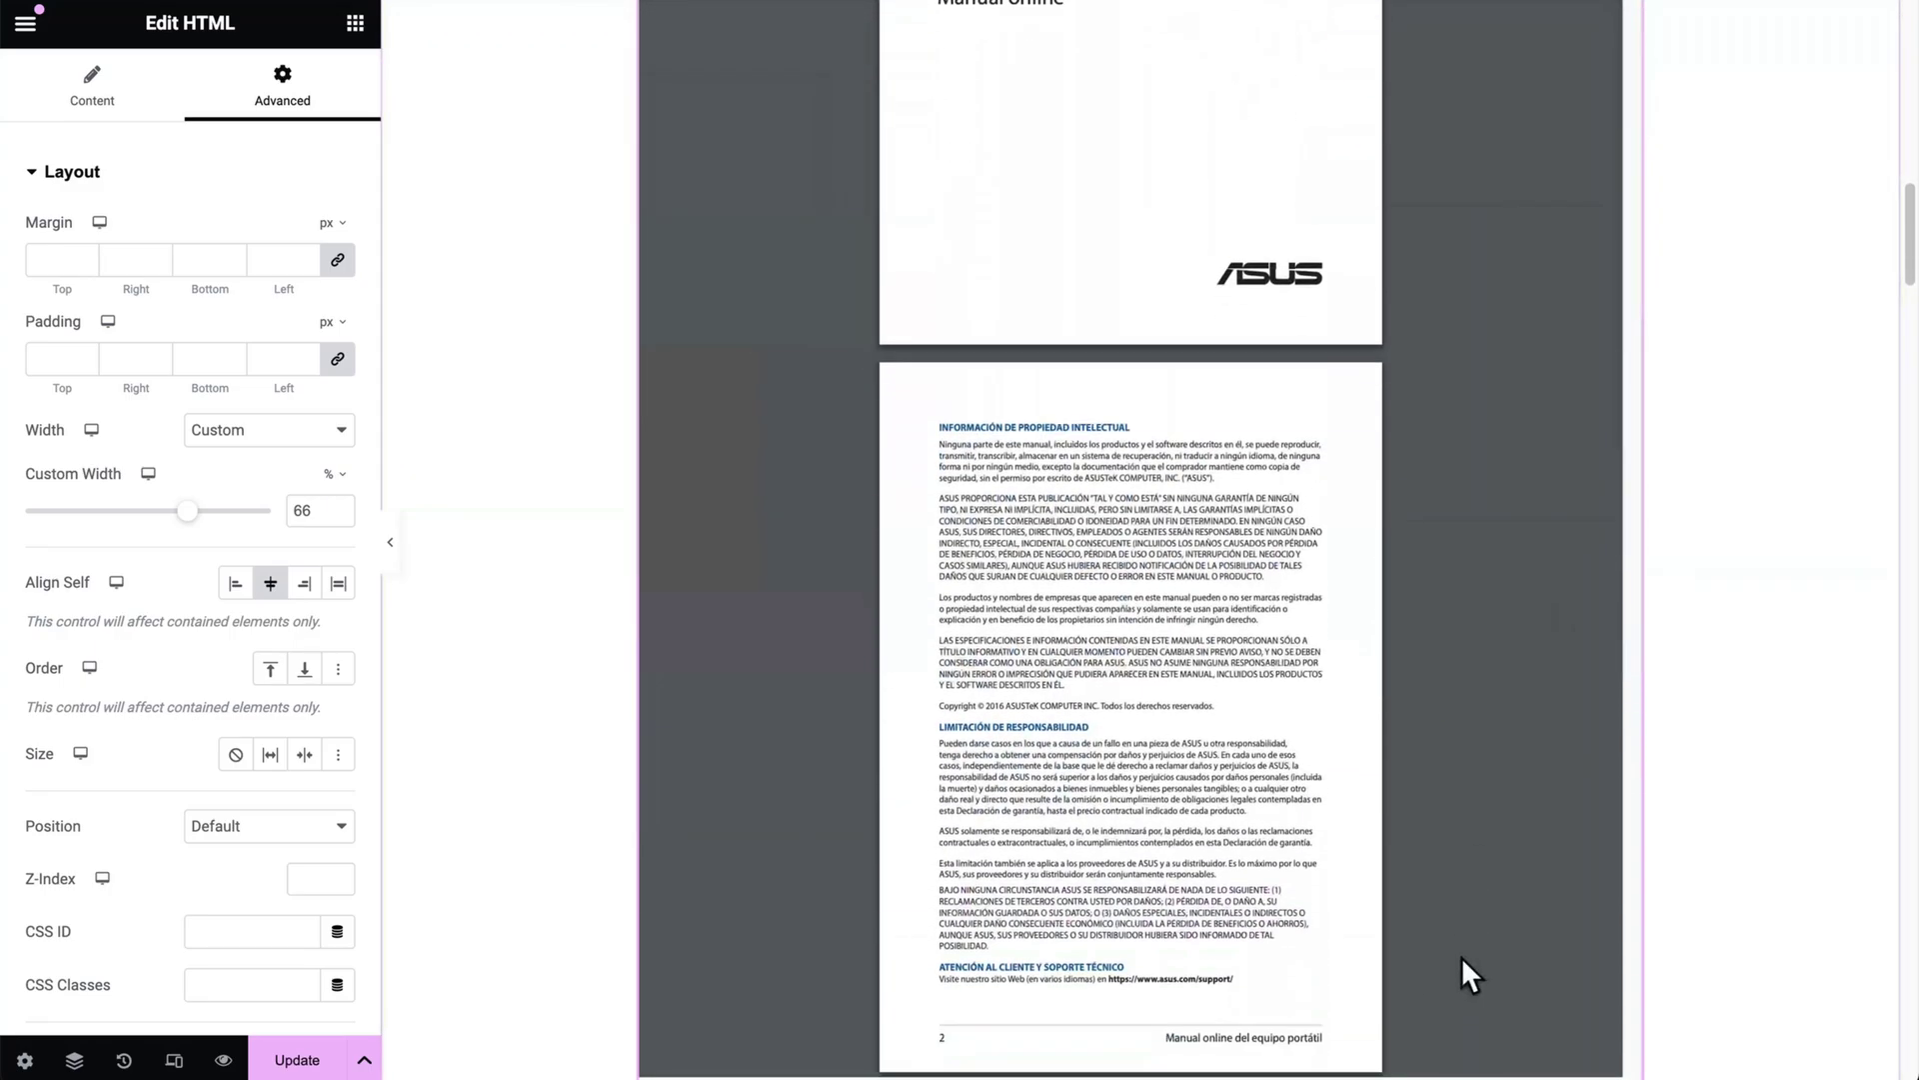
pyautogui.scroll(6, 1461, 956)
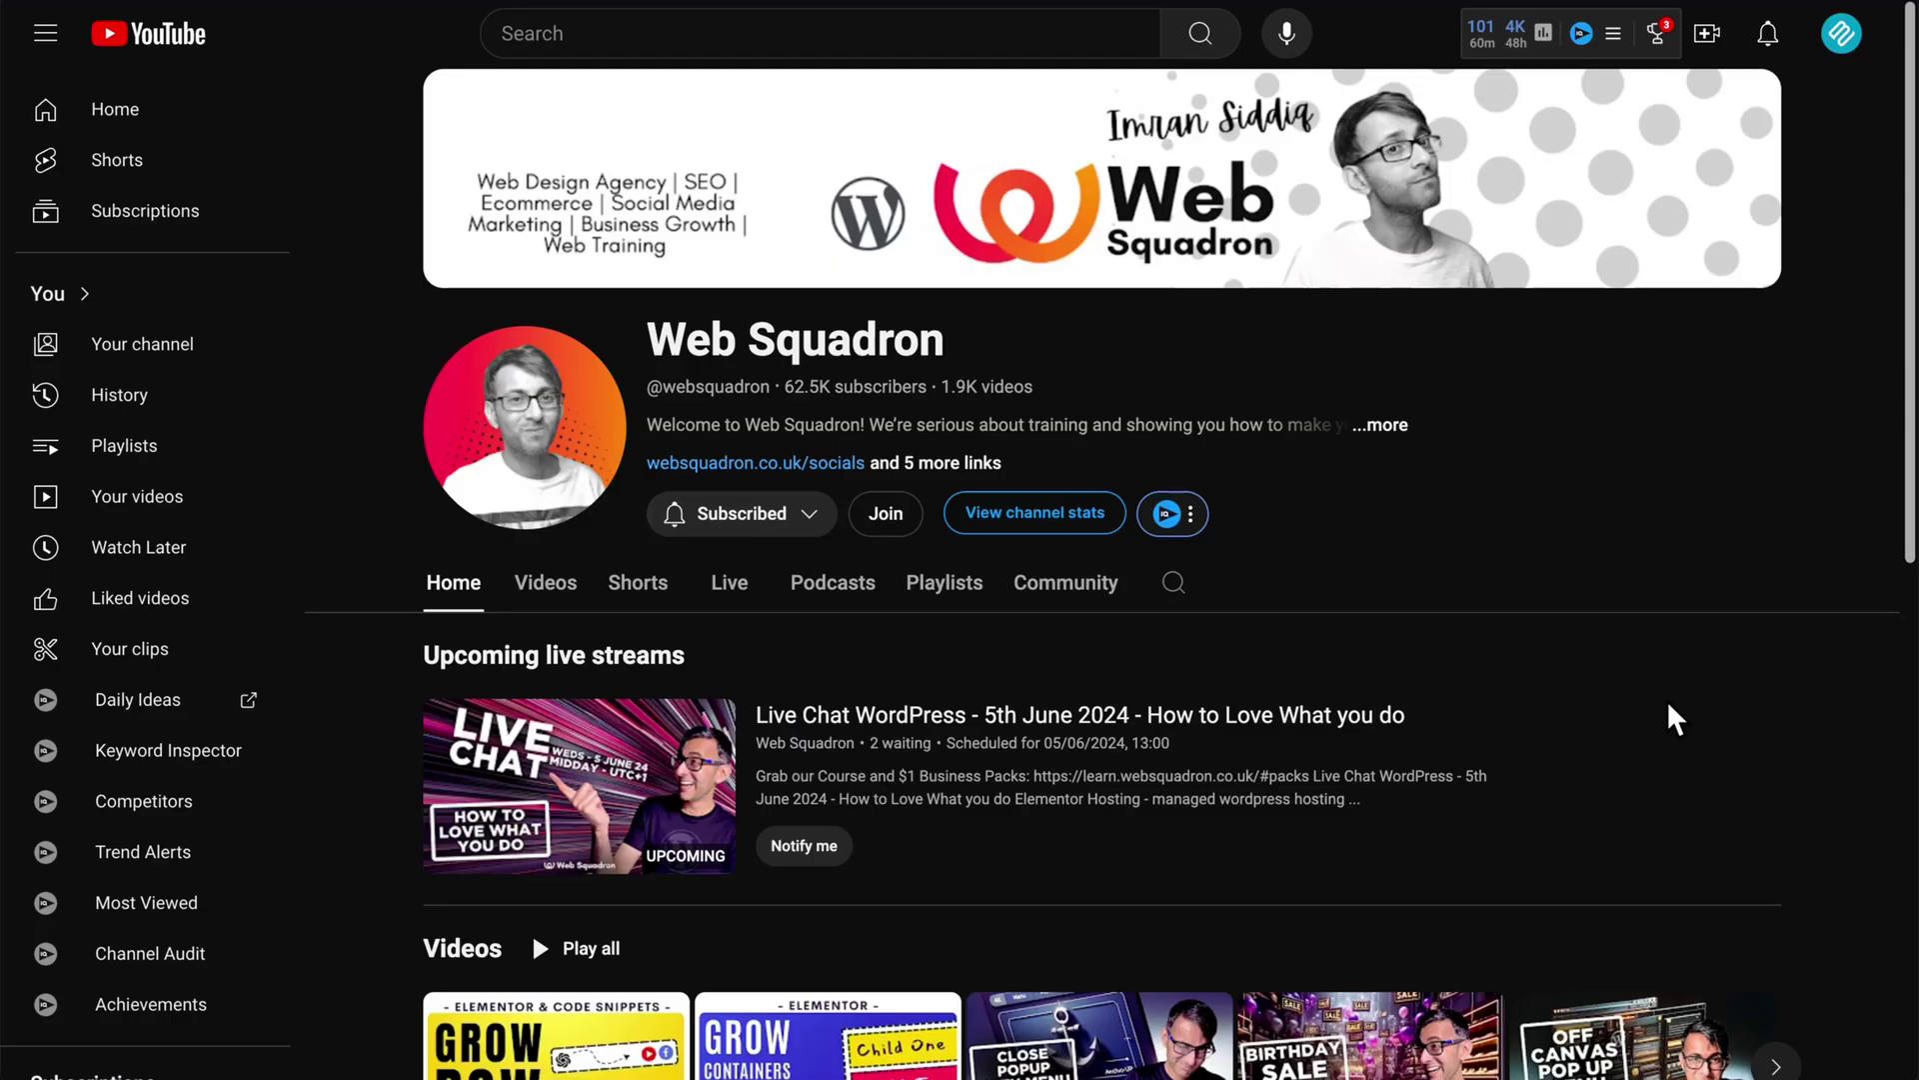
pyautogui.scroll(-5, 1675, 718)
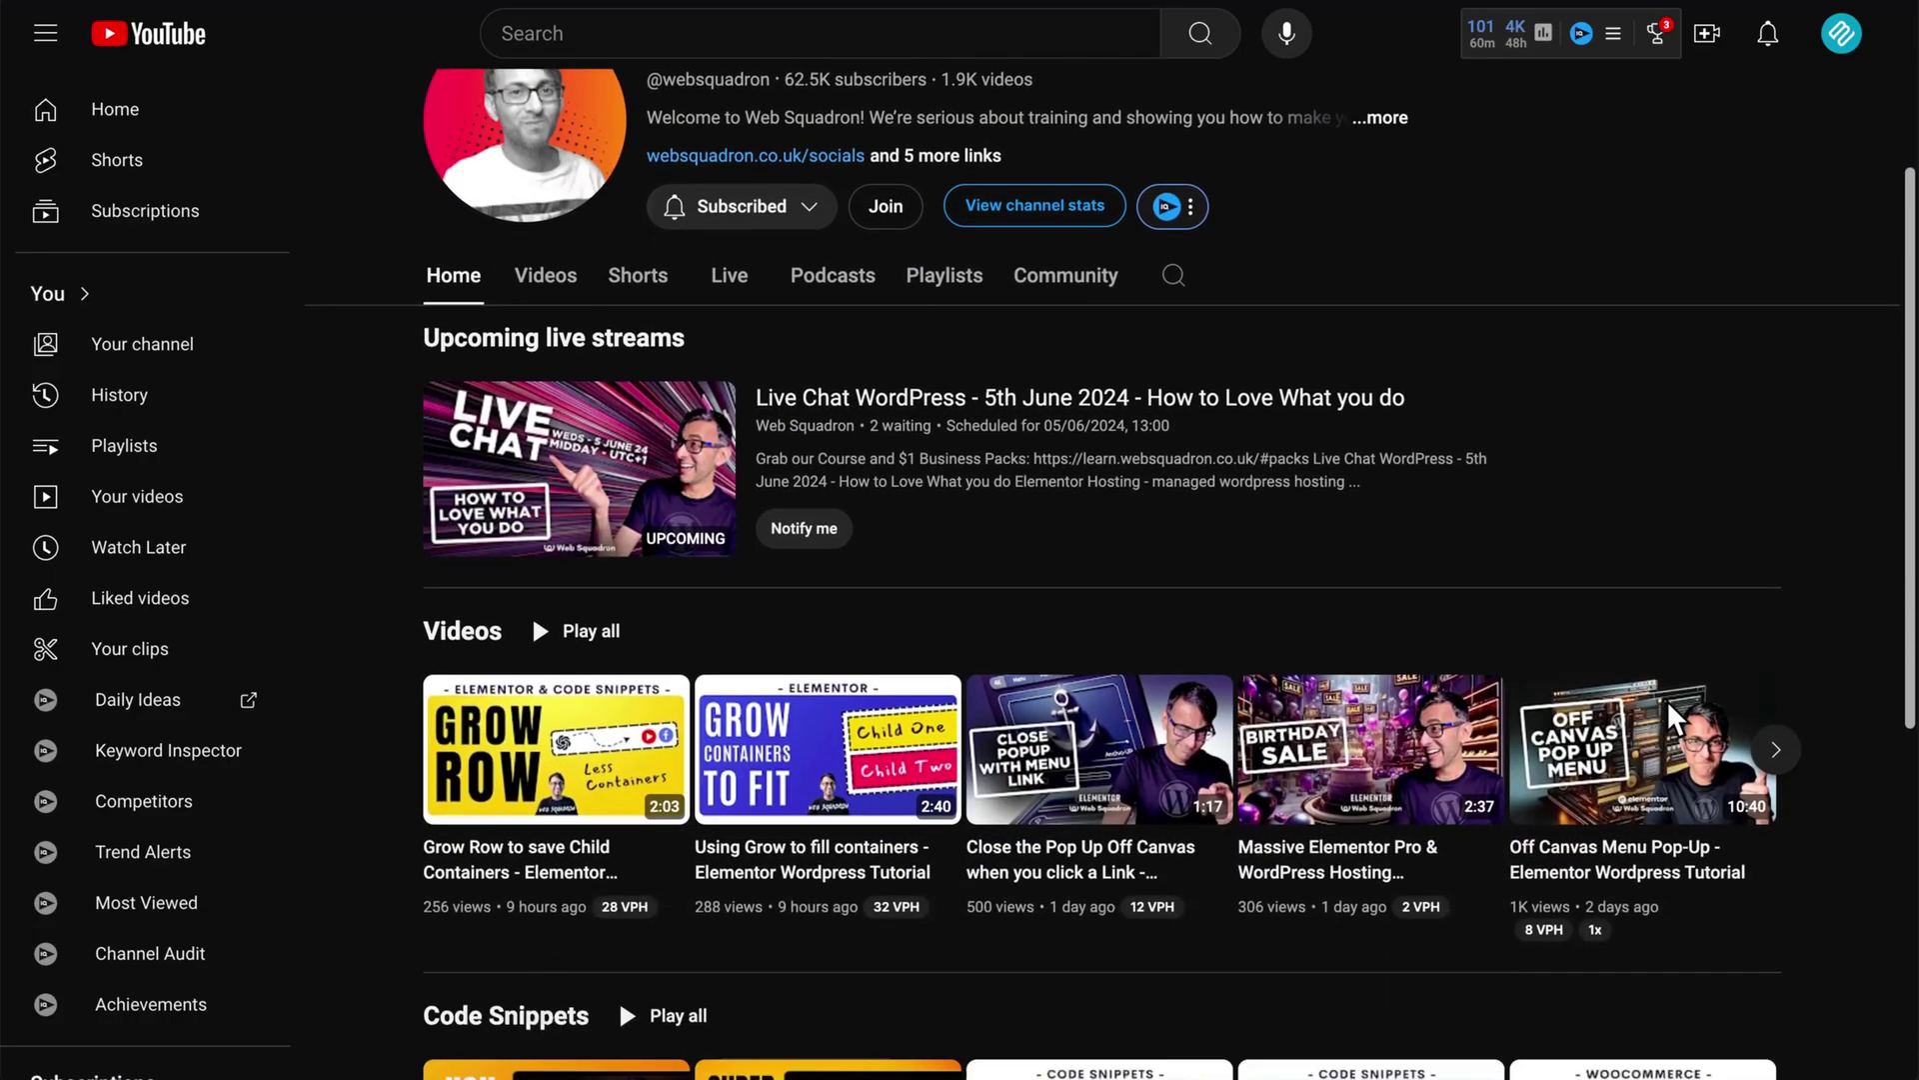
pyautogui.scroll(-4, 1666, 711)
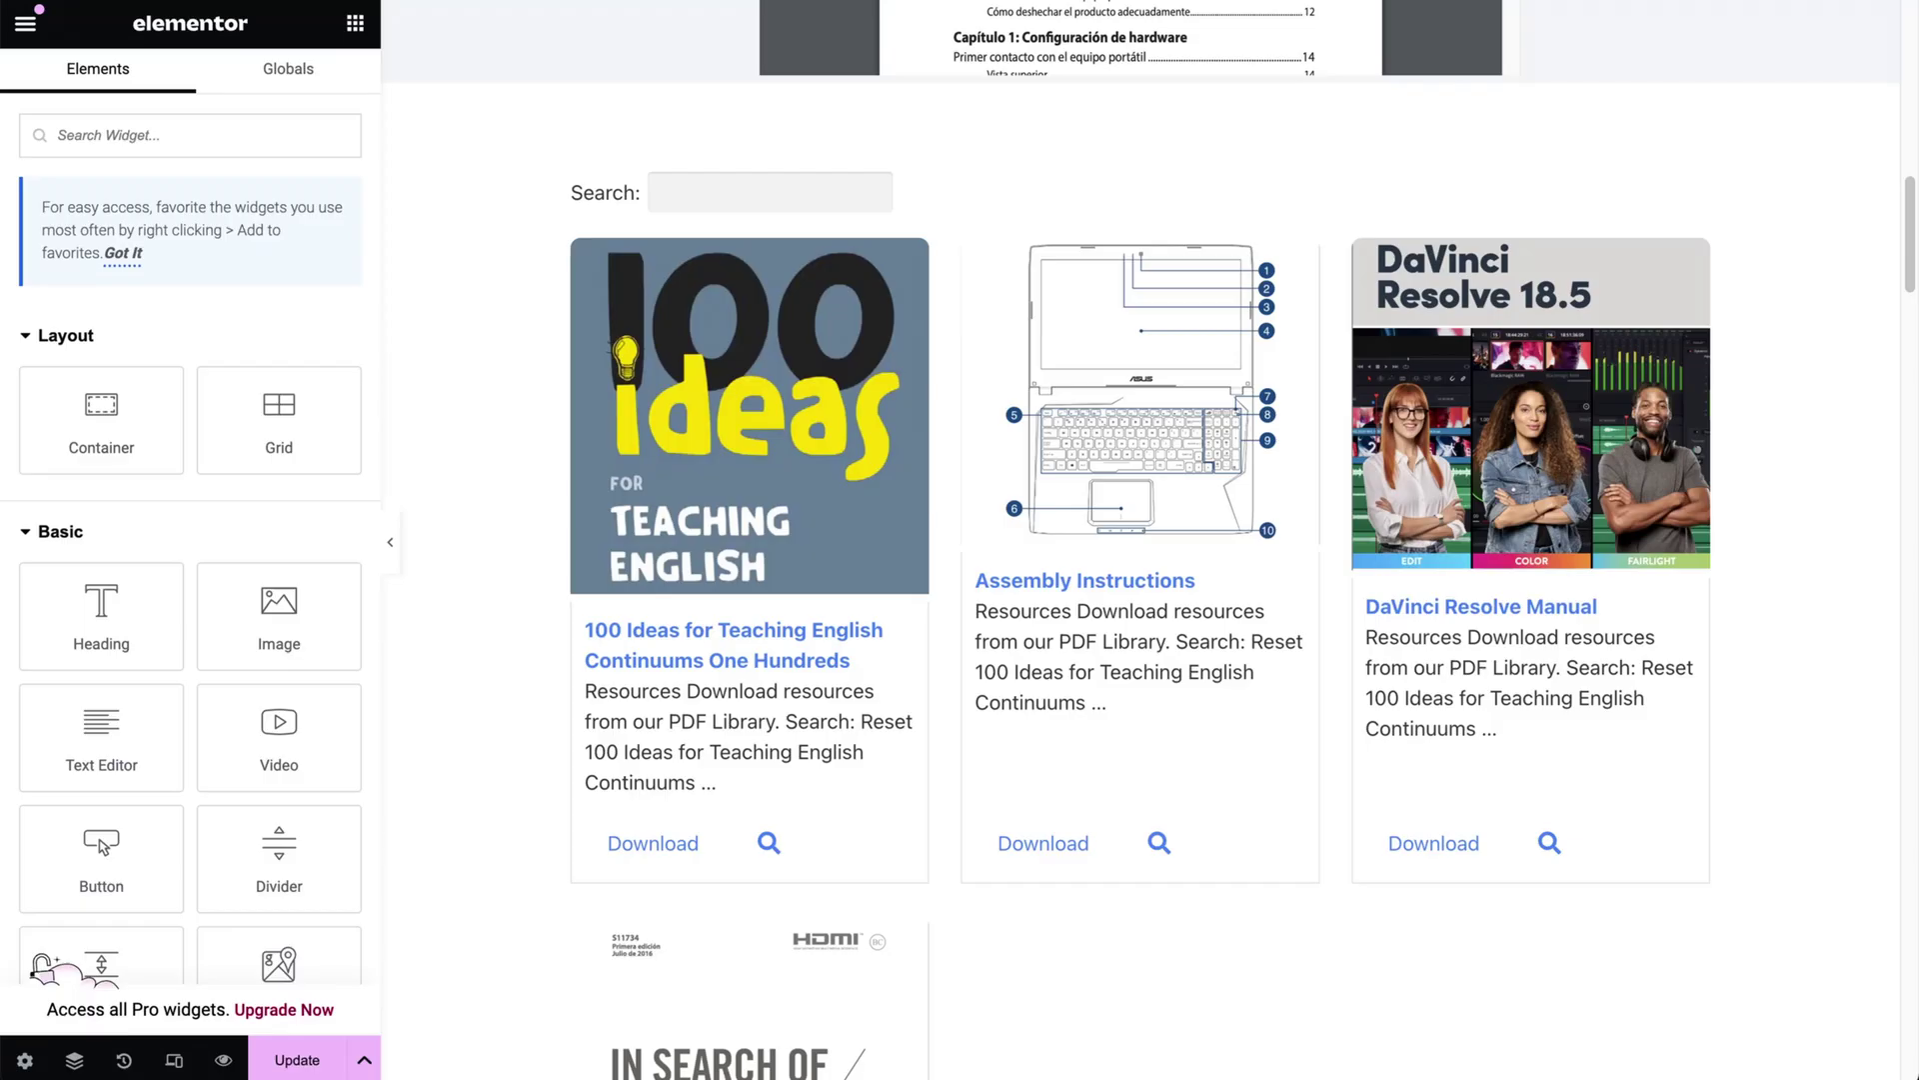
# Filter the demo table by Processes, then Audio & Video, and bring up the demo chooser
pyautogui.scroll(-2, 1040, 495)
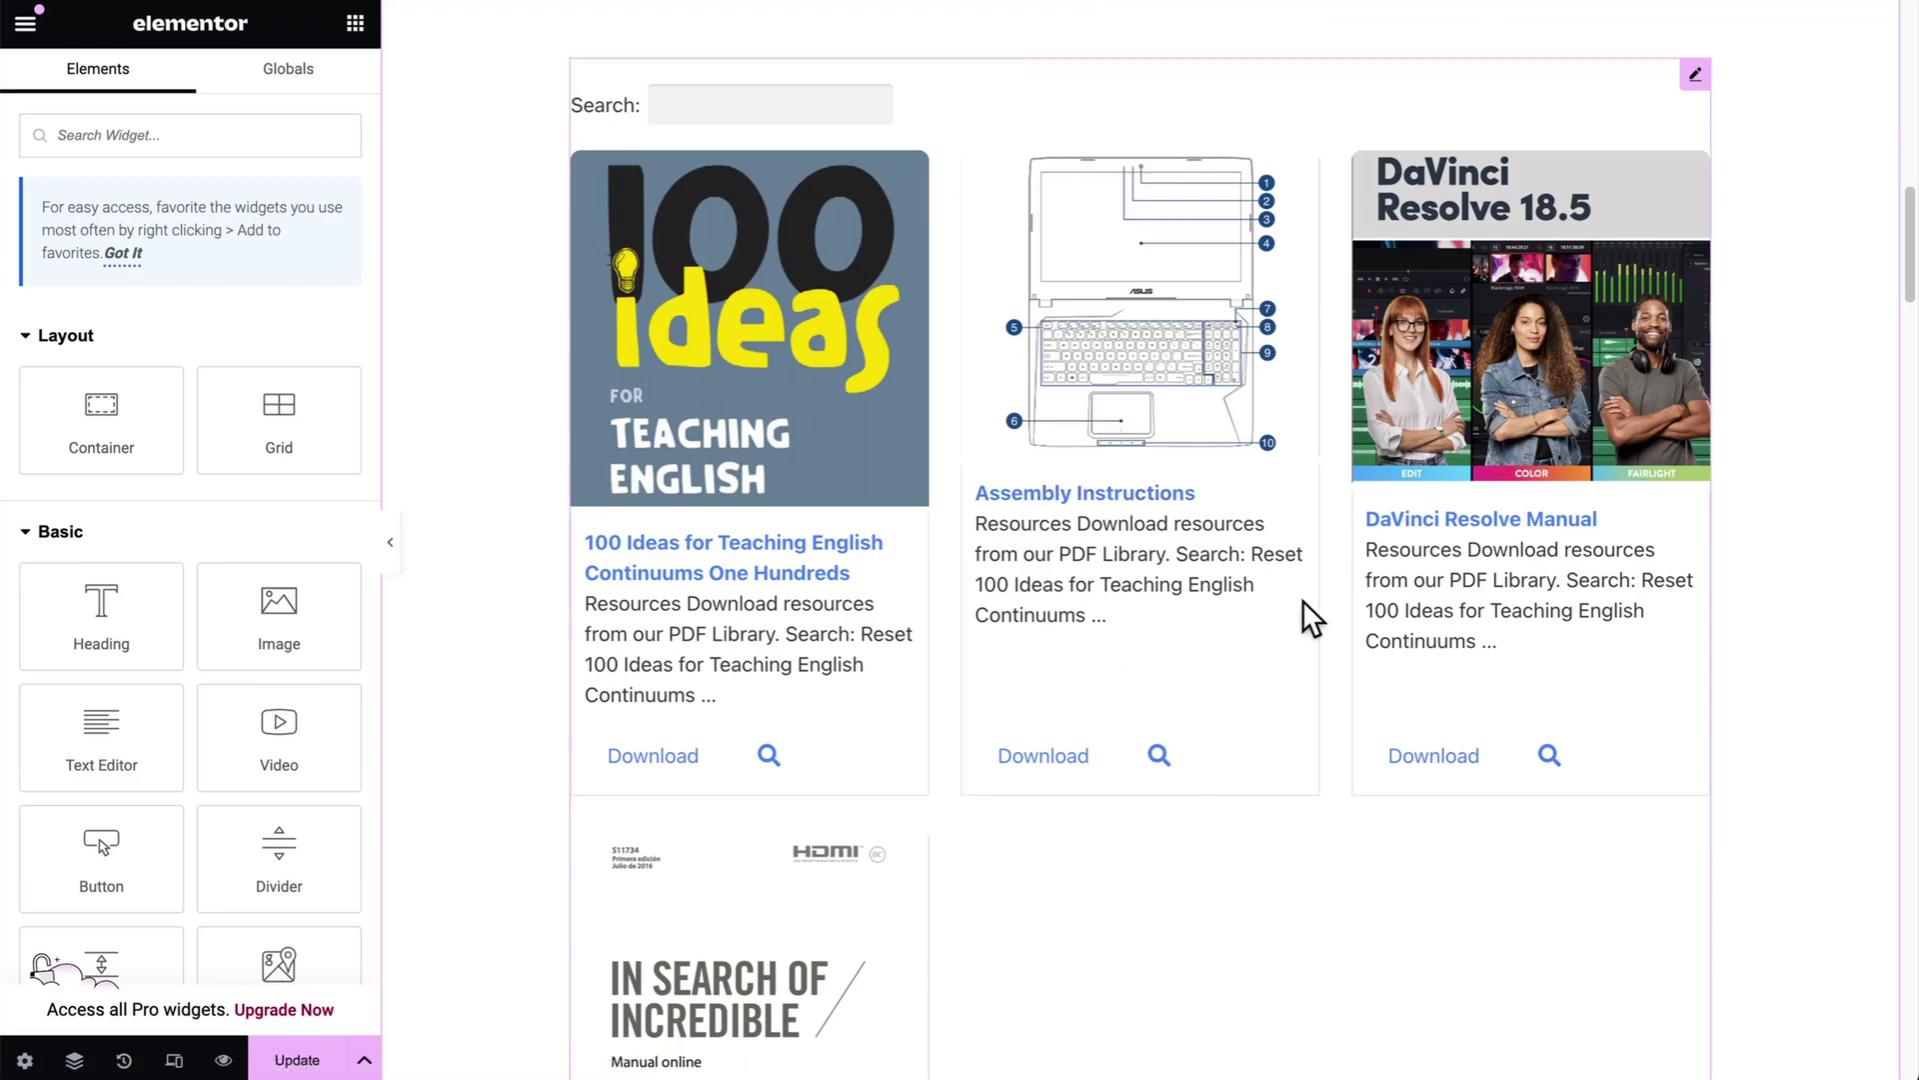
pyautogui.scroll(4, 1304, 600)
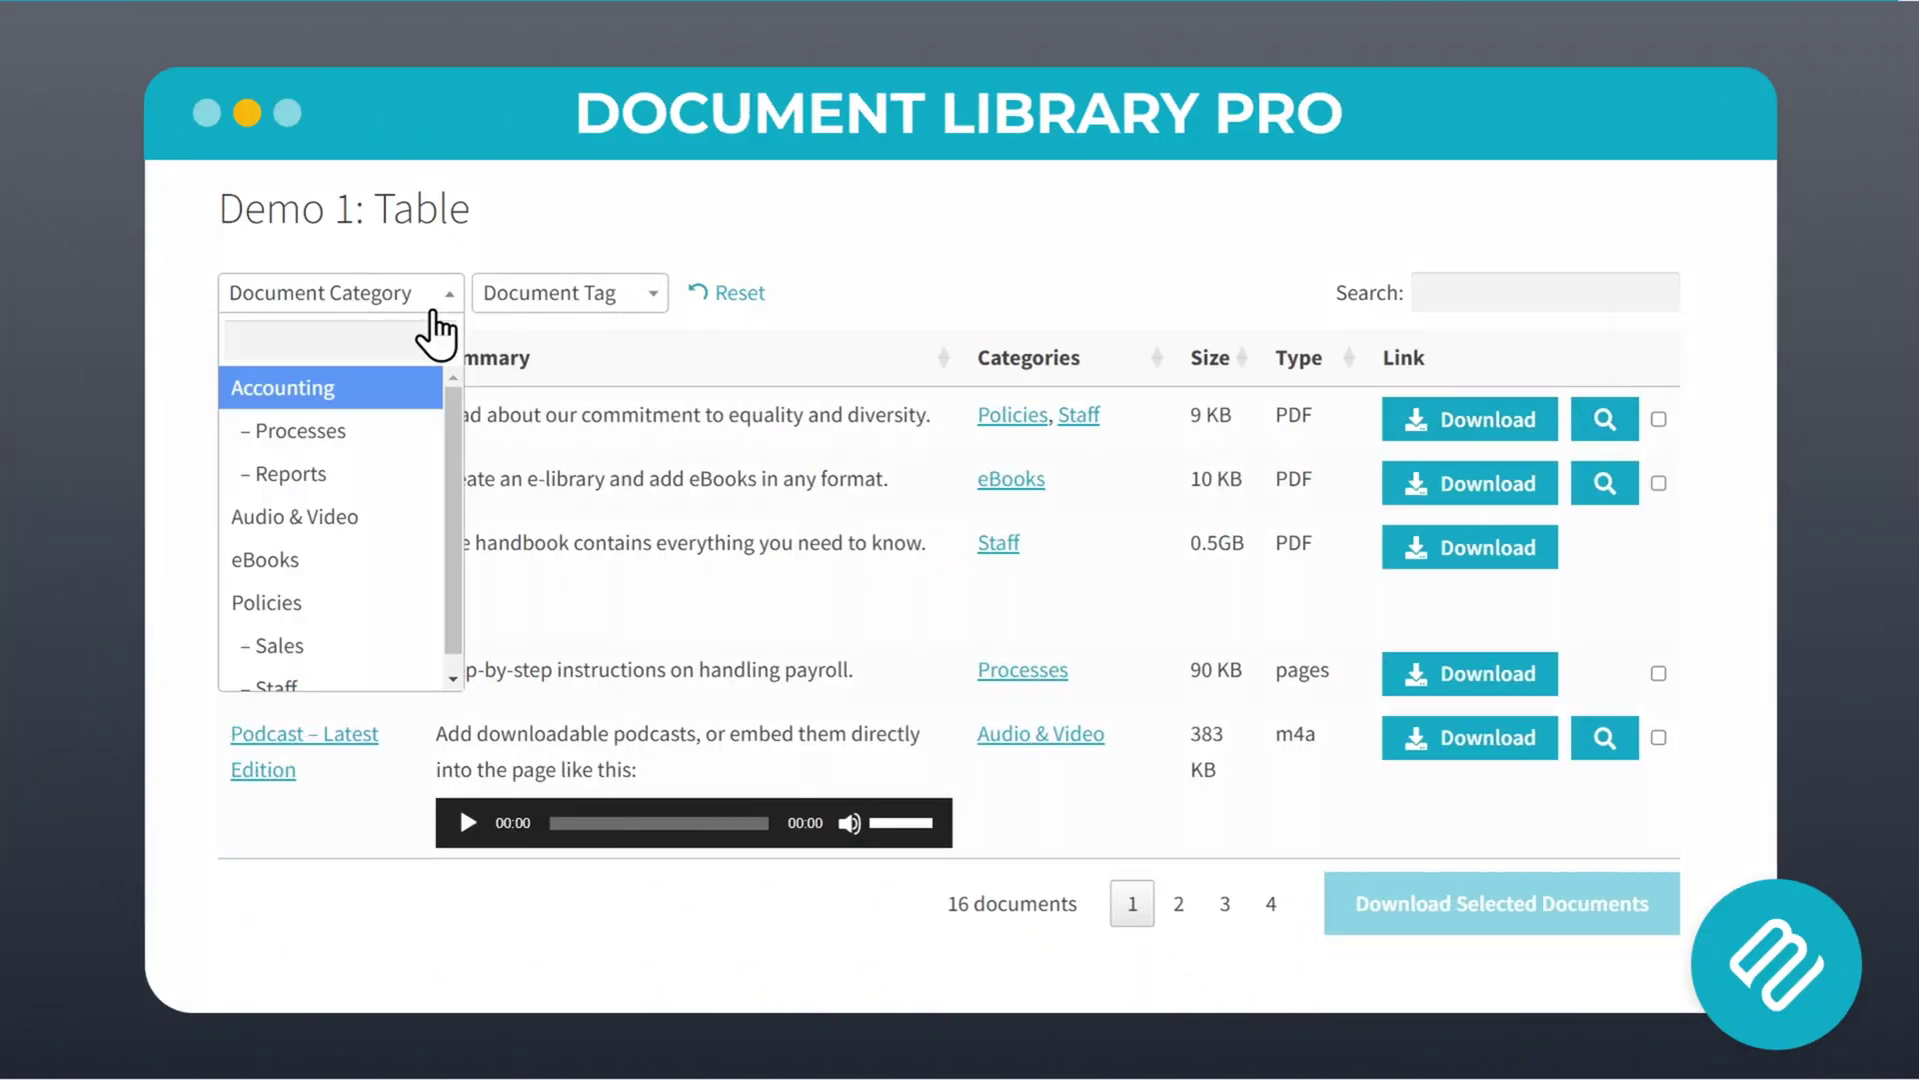
pyautogui.click(378, 431)
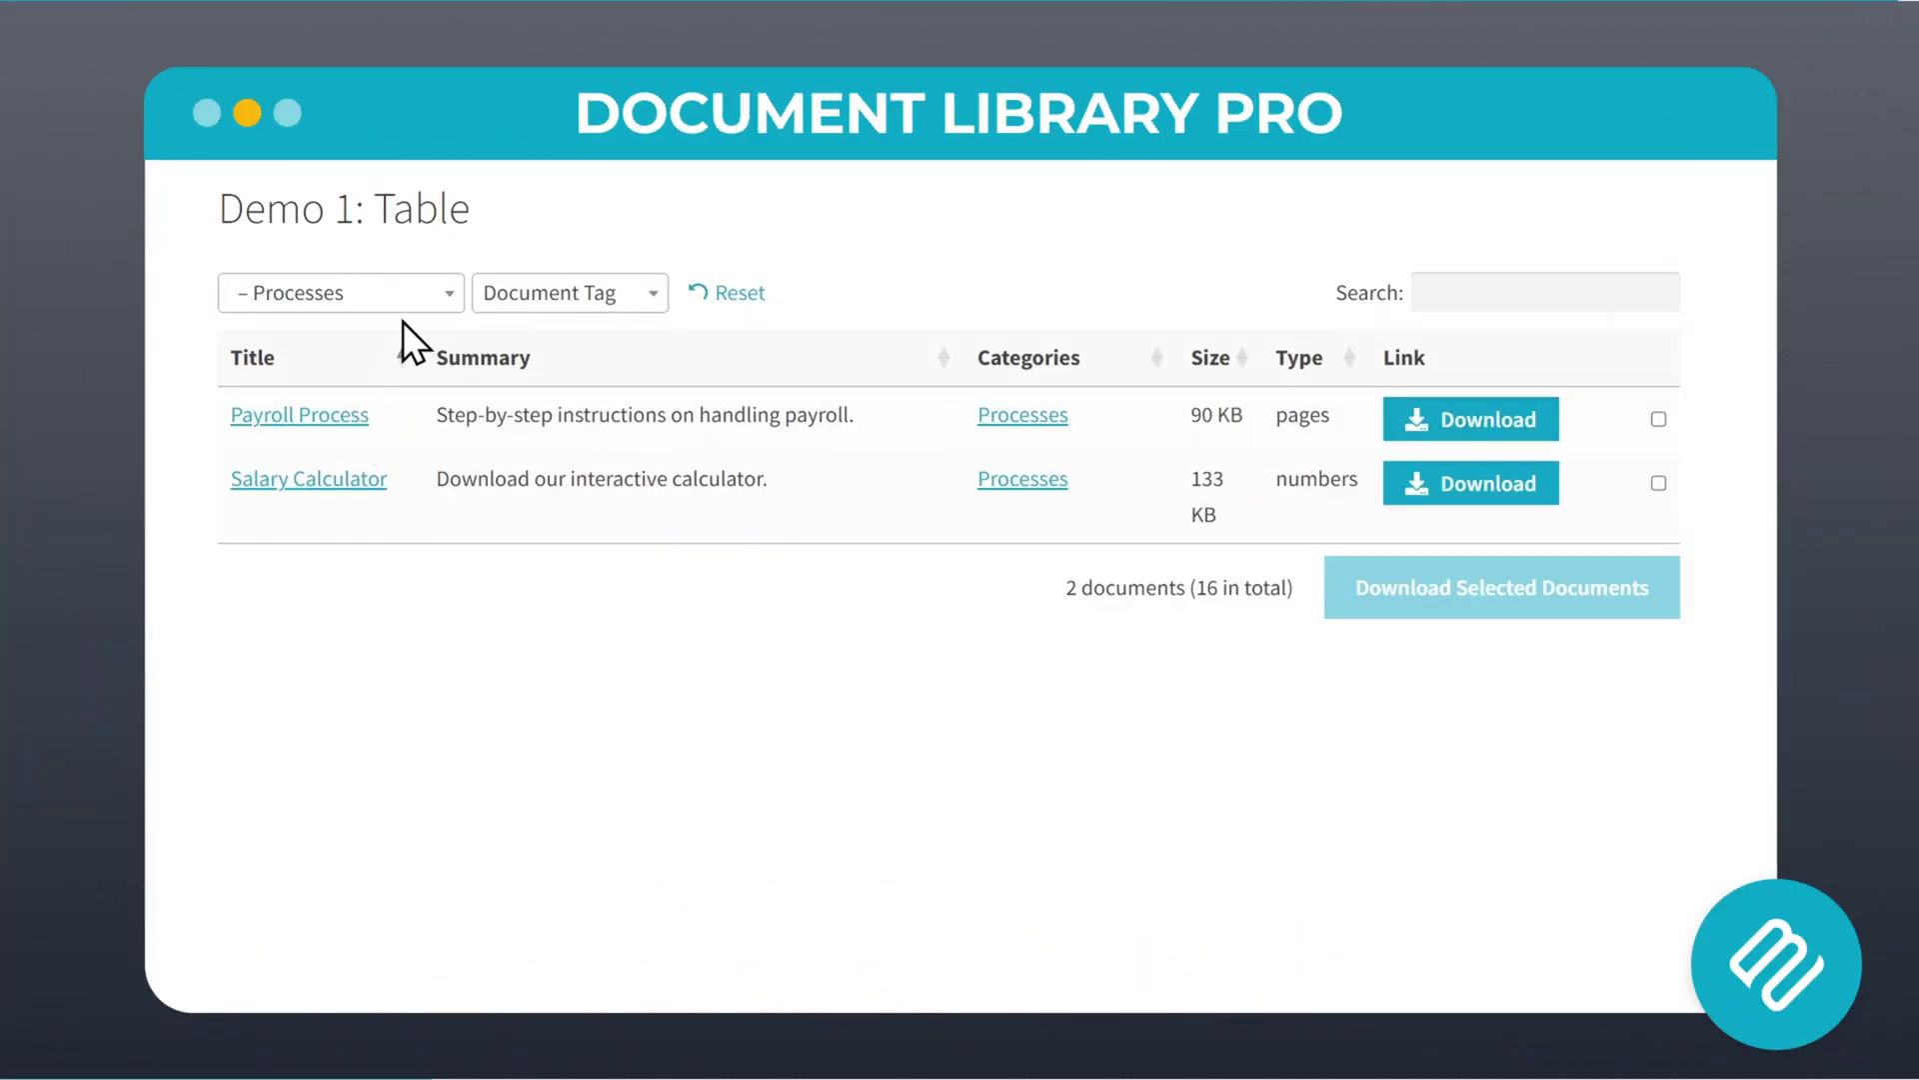
pyautogui.click(410, 296)
pyautogui.click(326, 516)
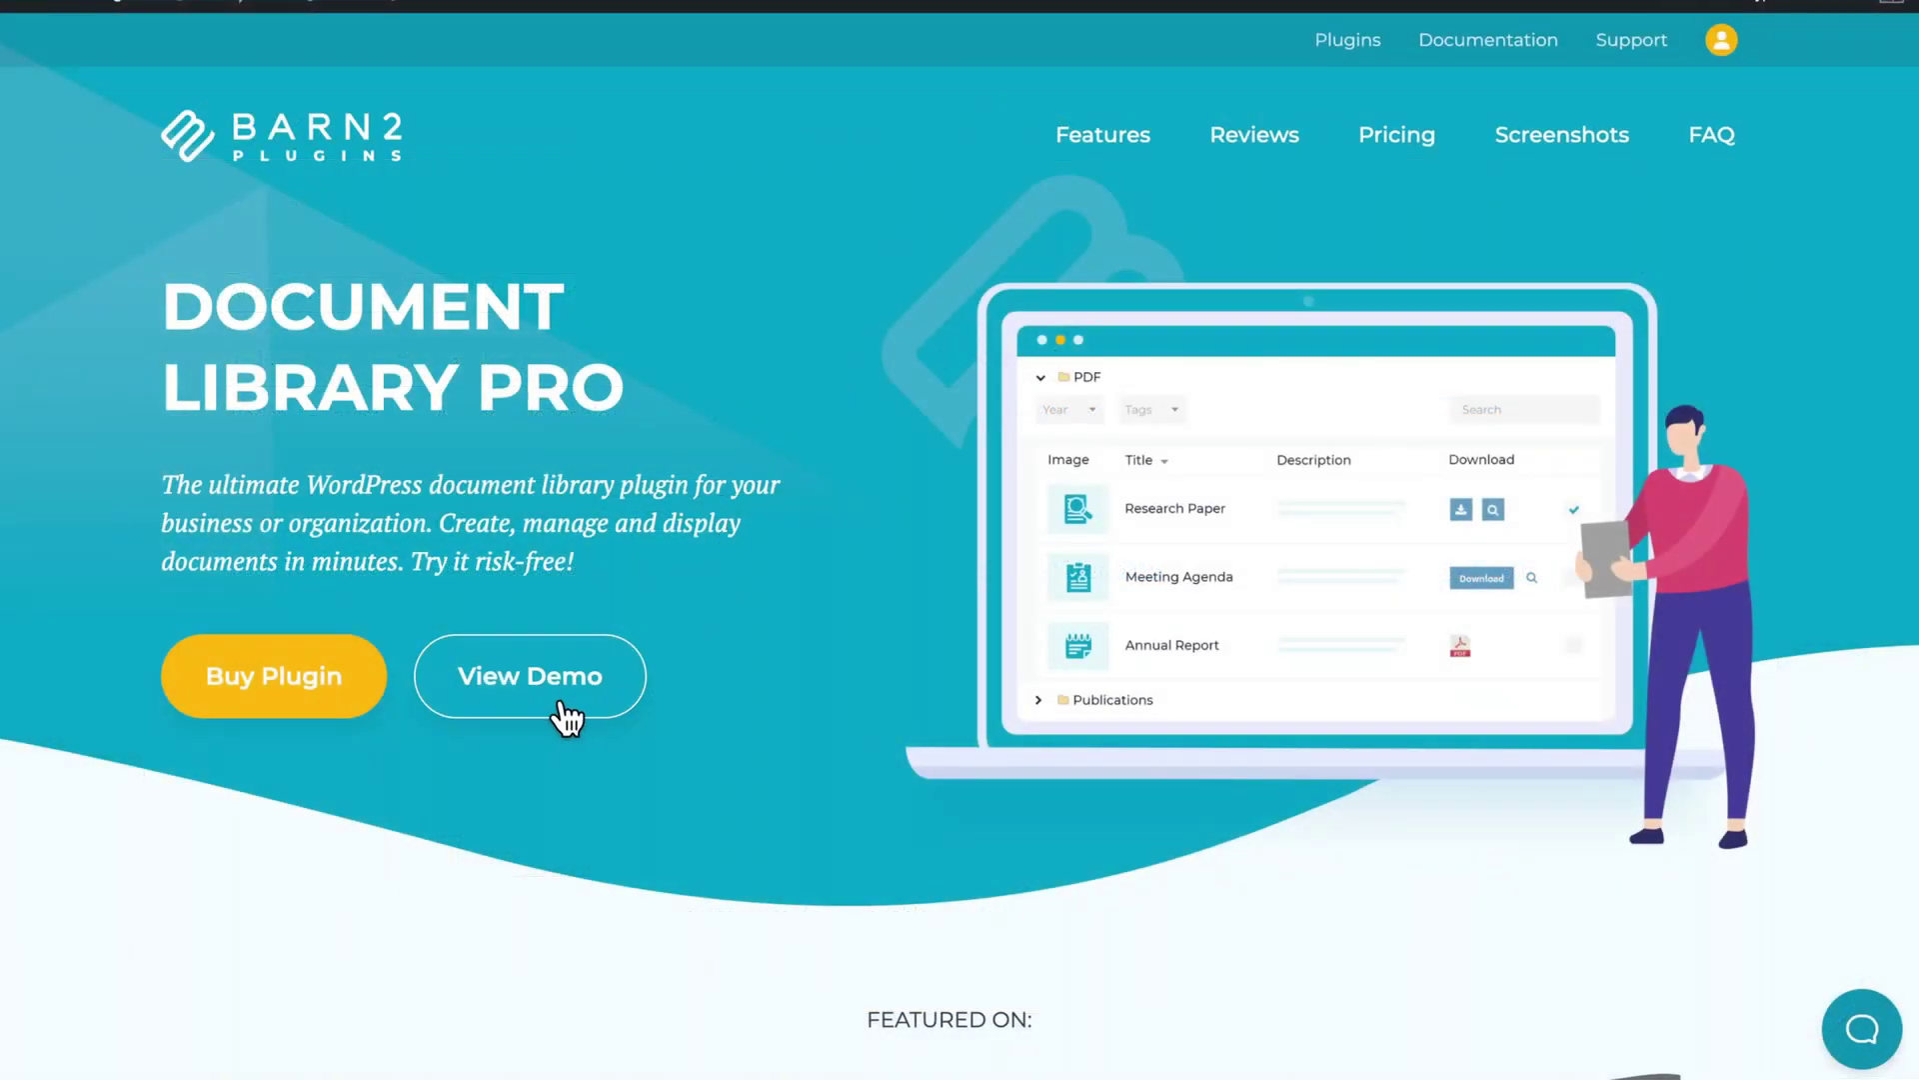
pyautogui.click(562, 702)
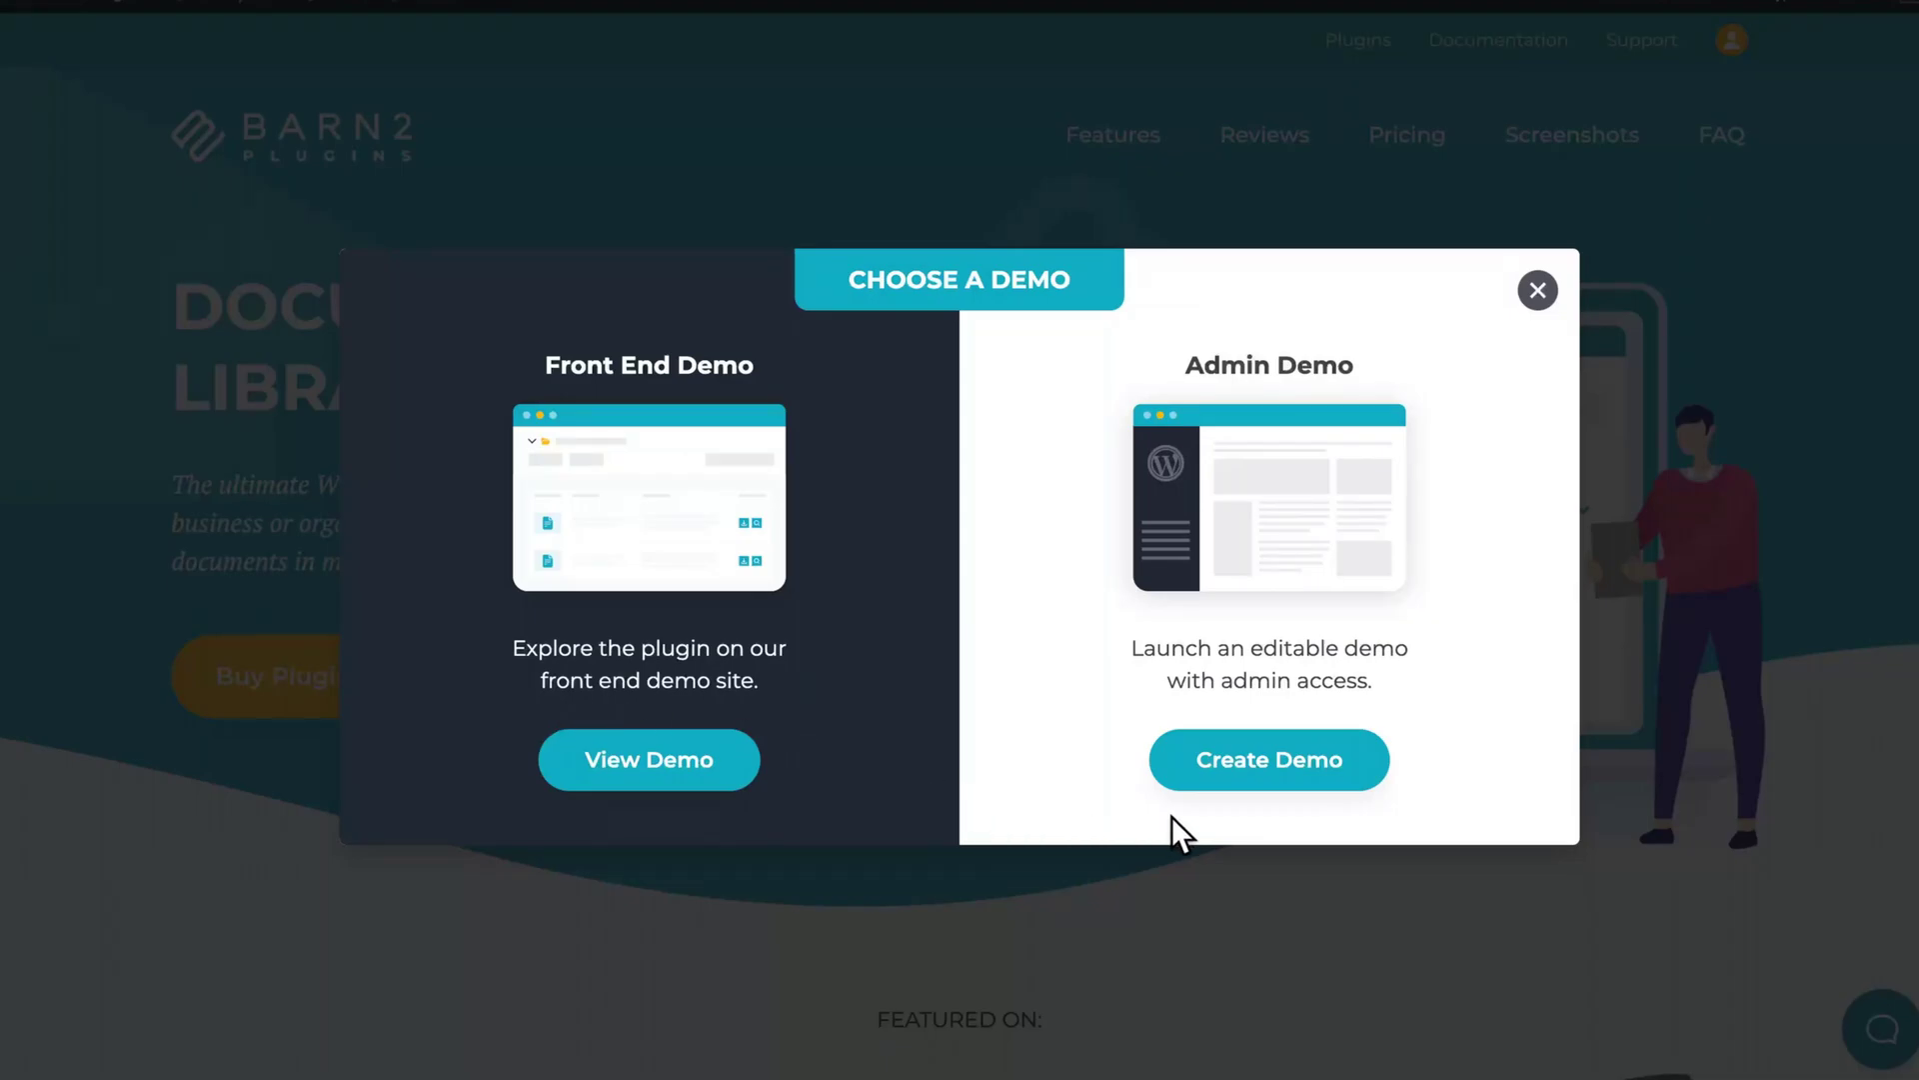
# Create the editable admin demo and view the All Access Pass email holding the licence key
pyautogui.click(1283, 779)
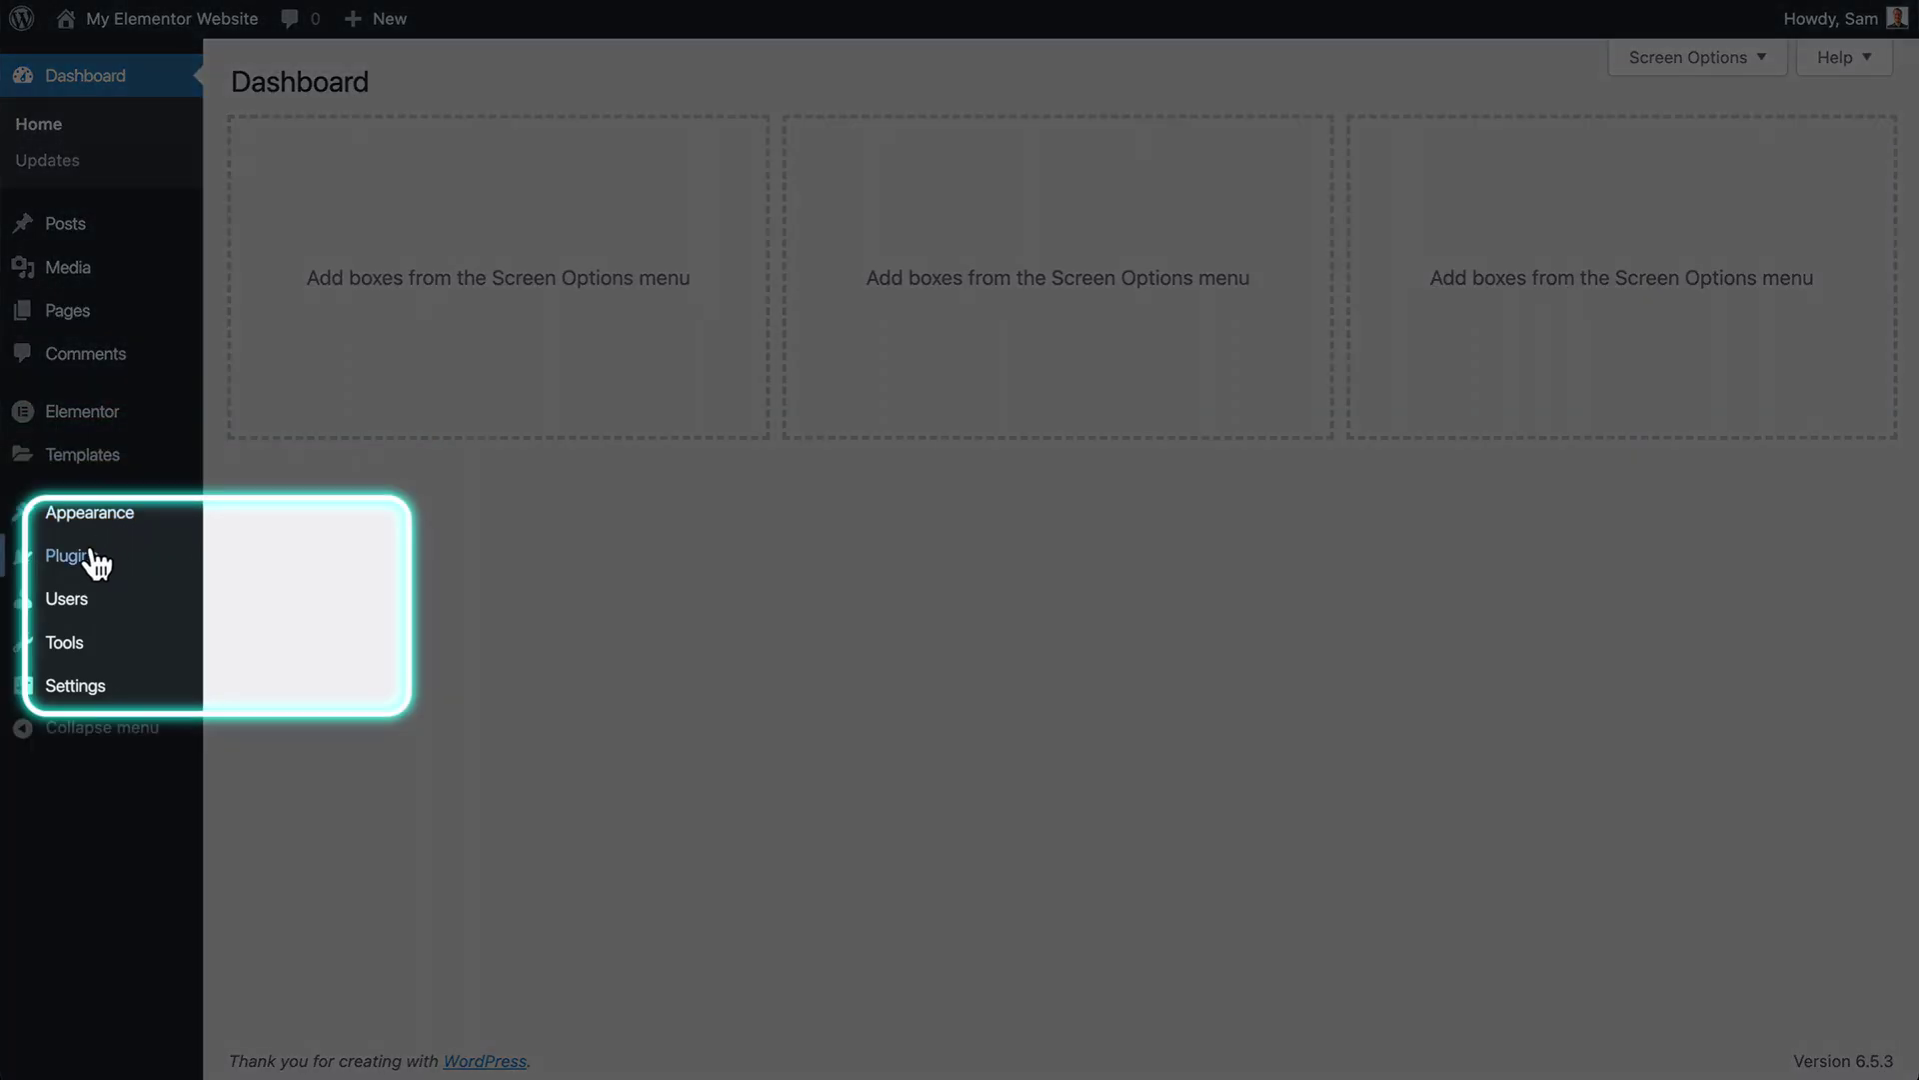
pyautogui.moveTo(95, 562)
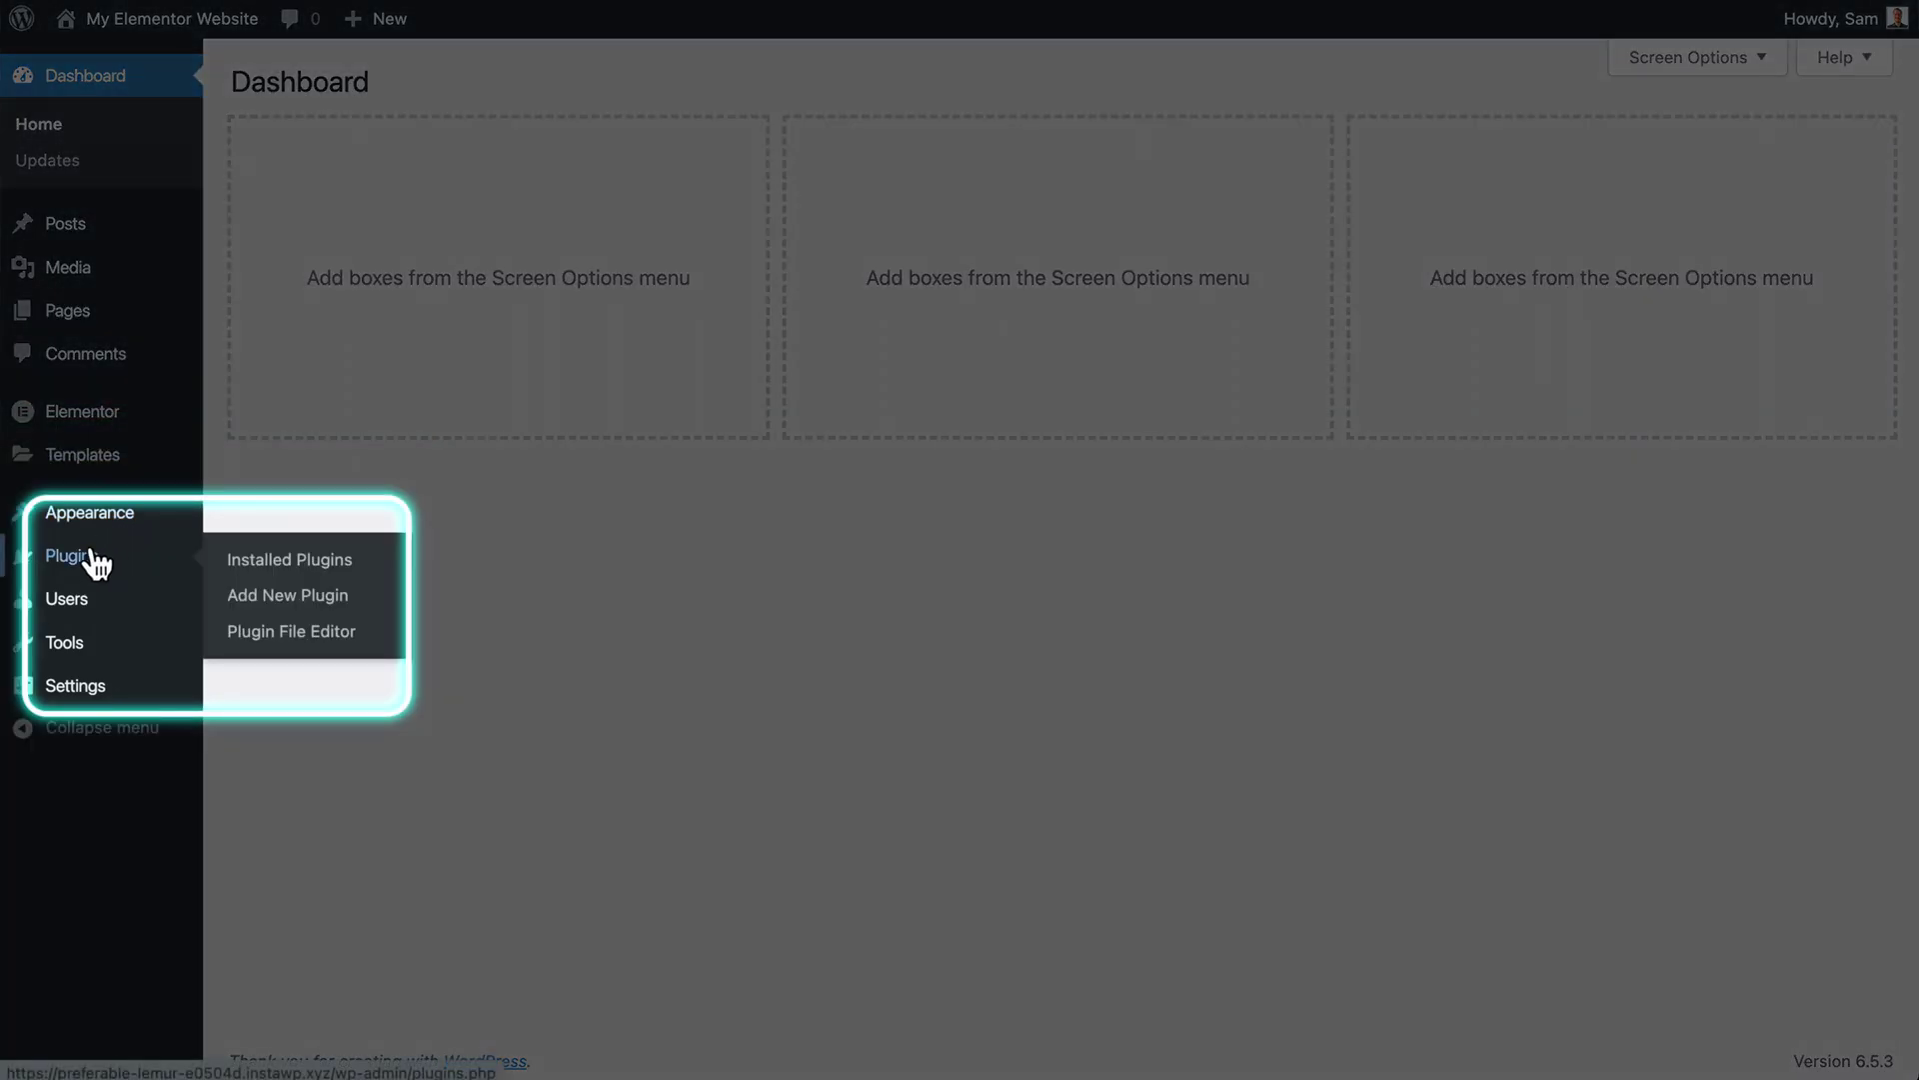
# Install and activate document-library-pro.zip, activate its licence key, and go to its settings
pyautogui.click(300, 608)
pyautogui.click(478, 130)
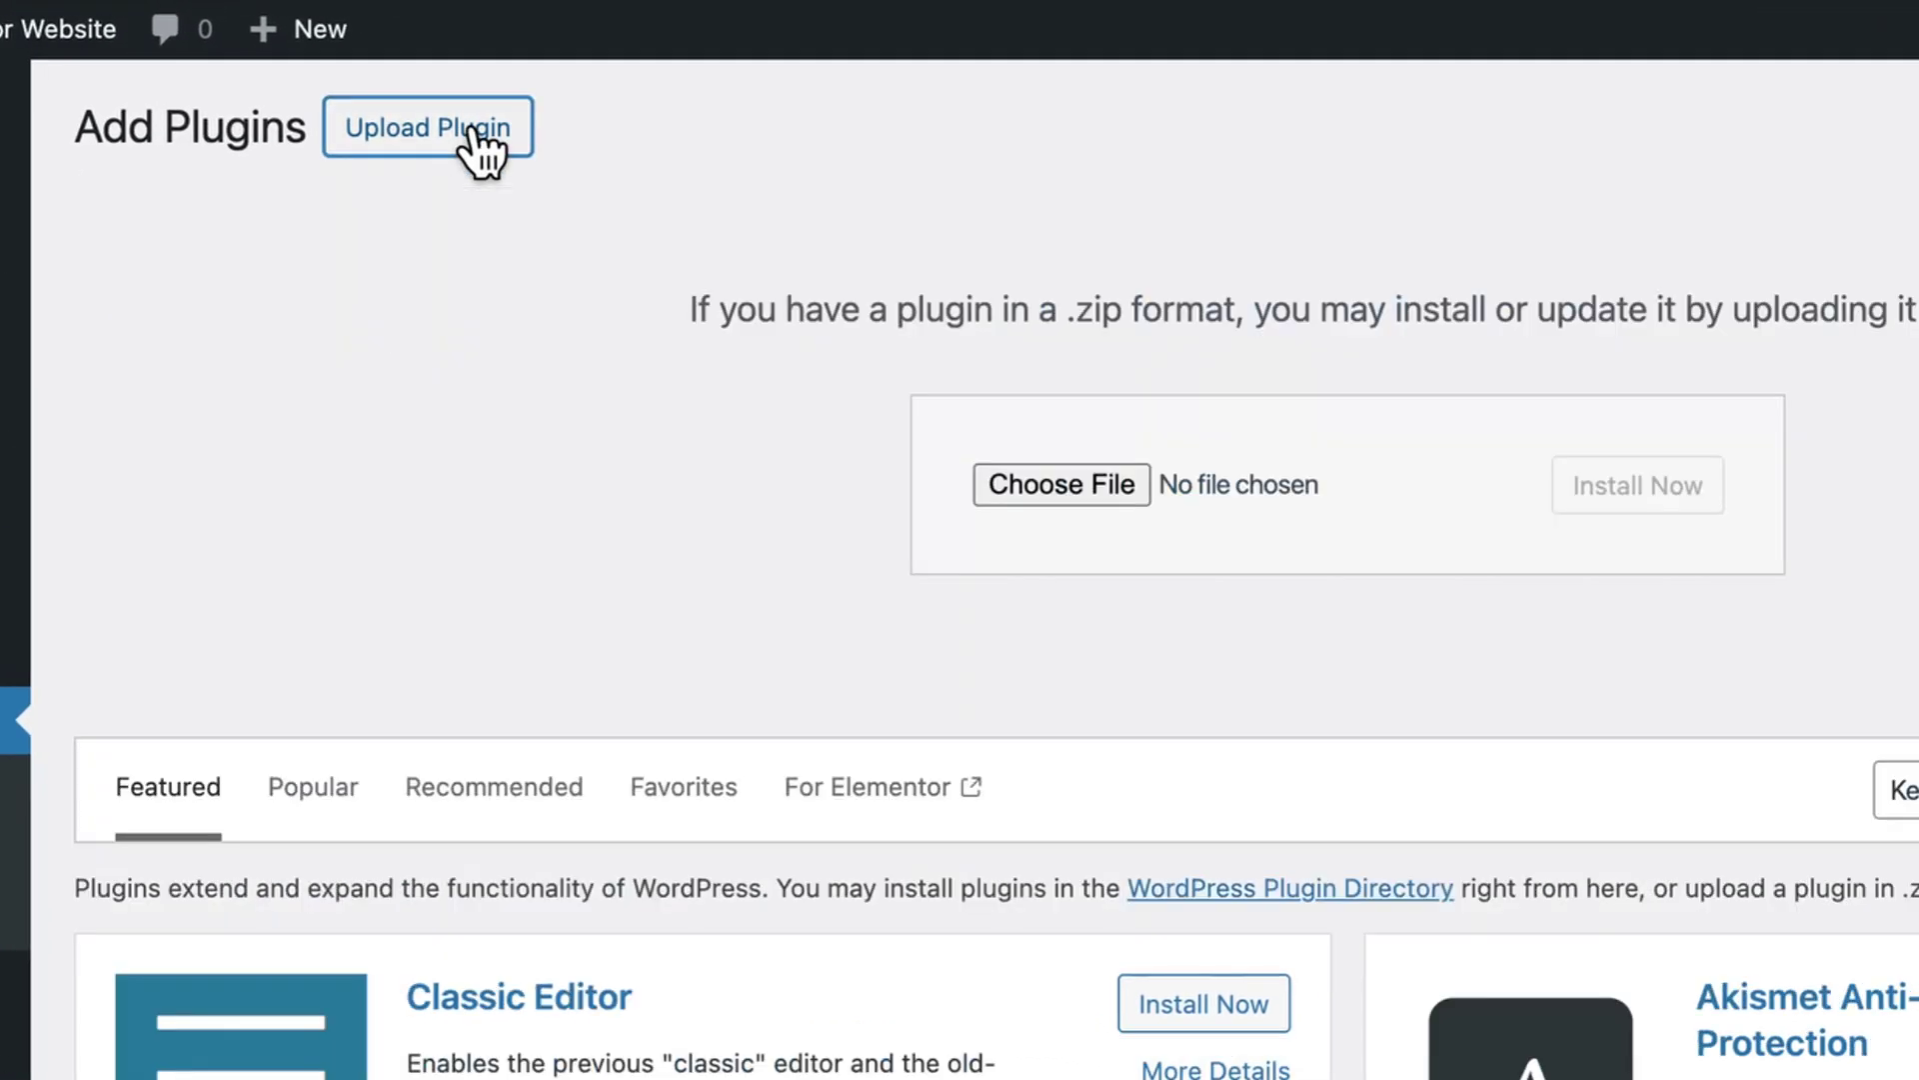
pyautogui.moveTo(1591, 80); pyautogui.dragTo(905, 326)
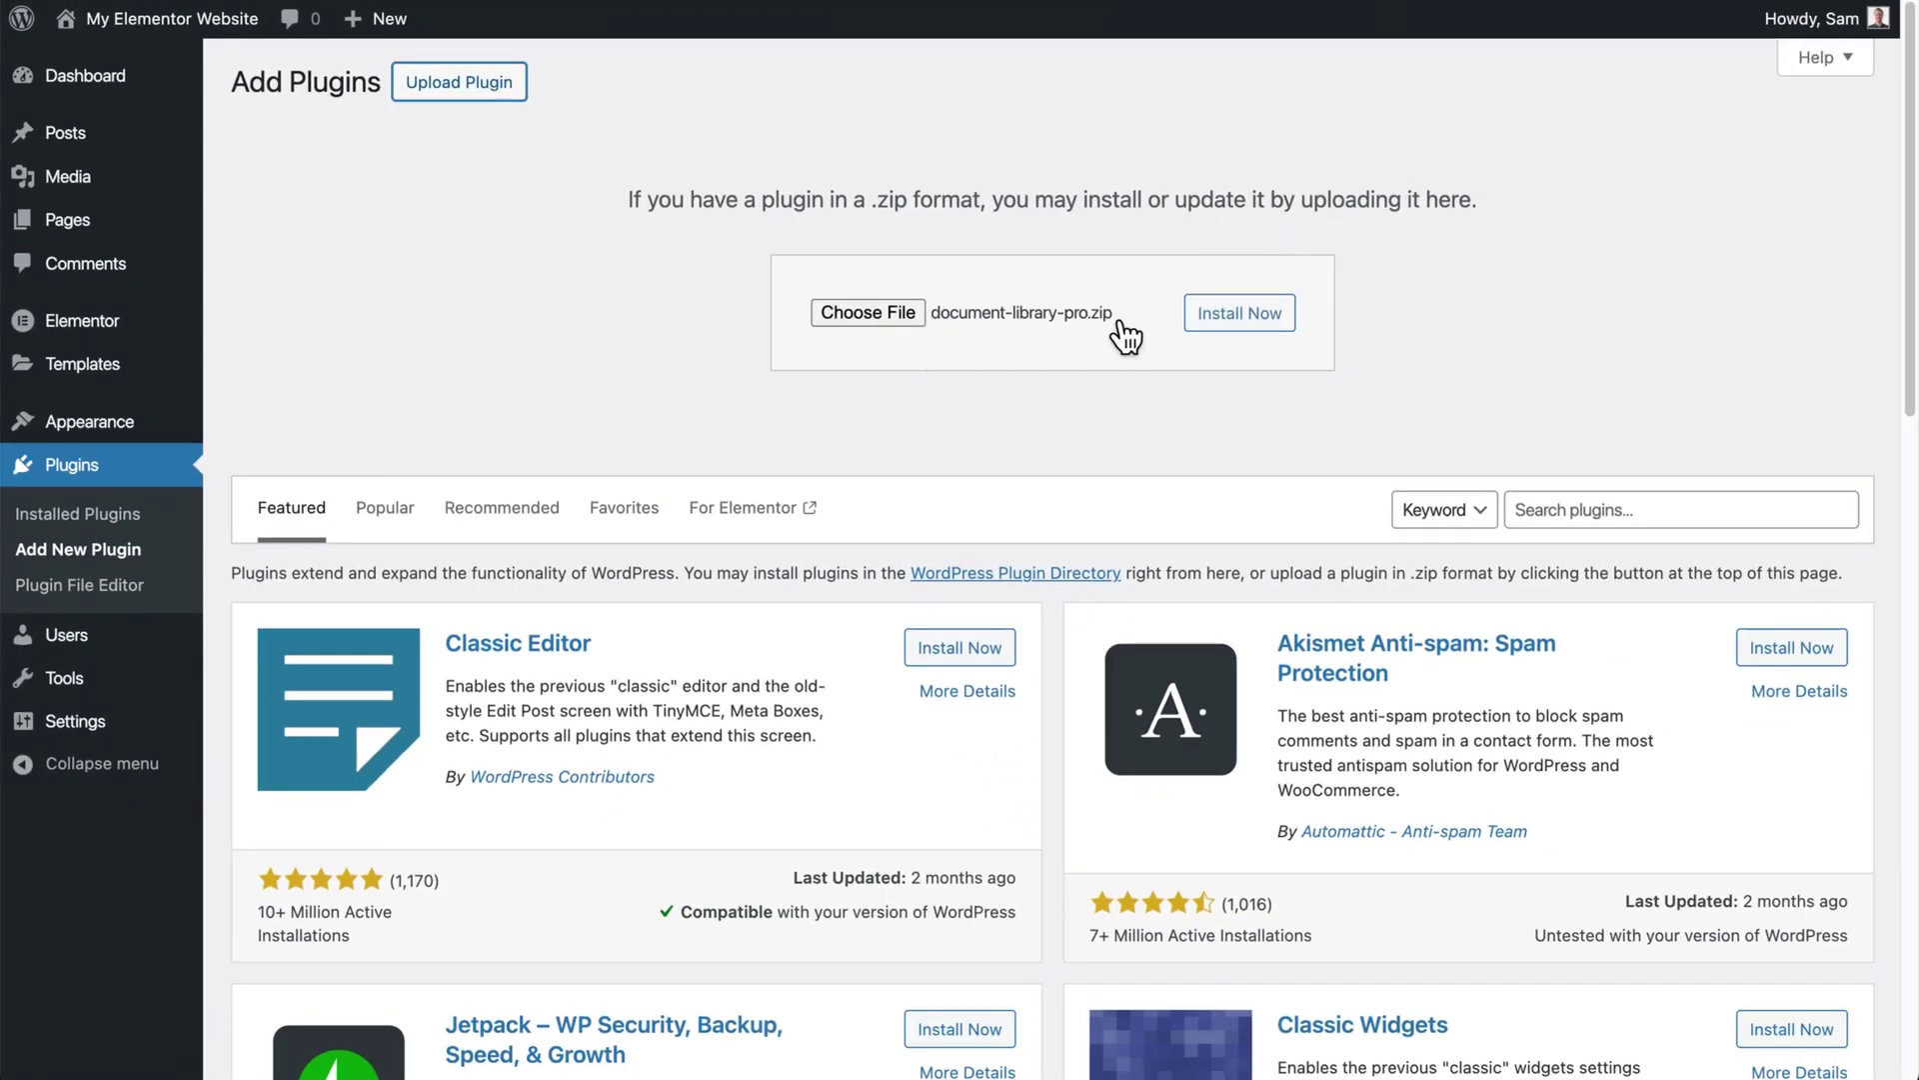
pyautogui.click(1238, 316)
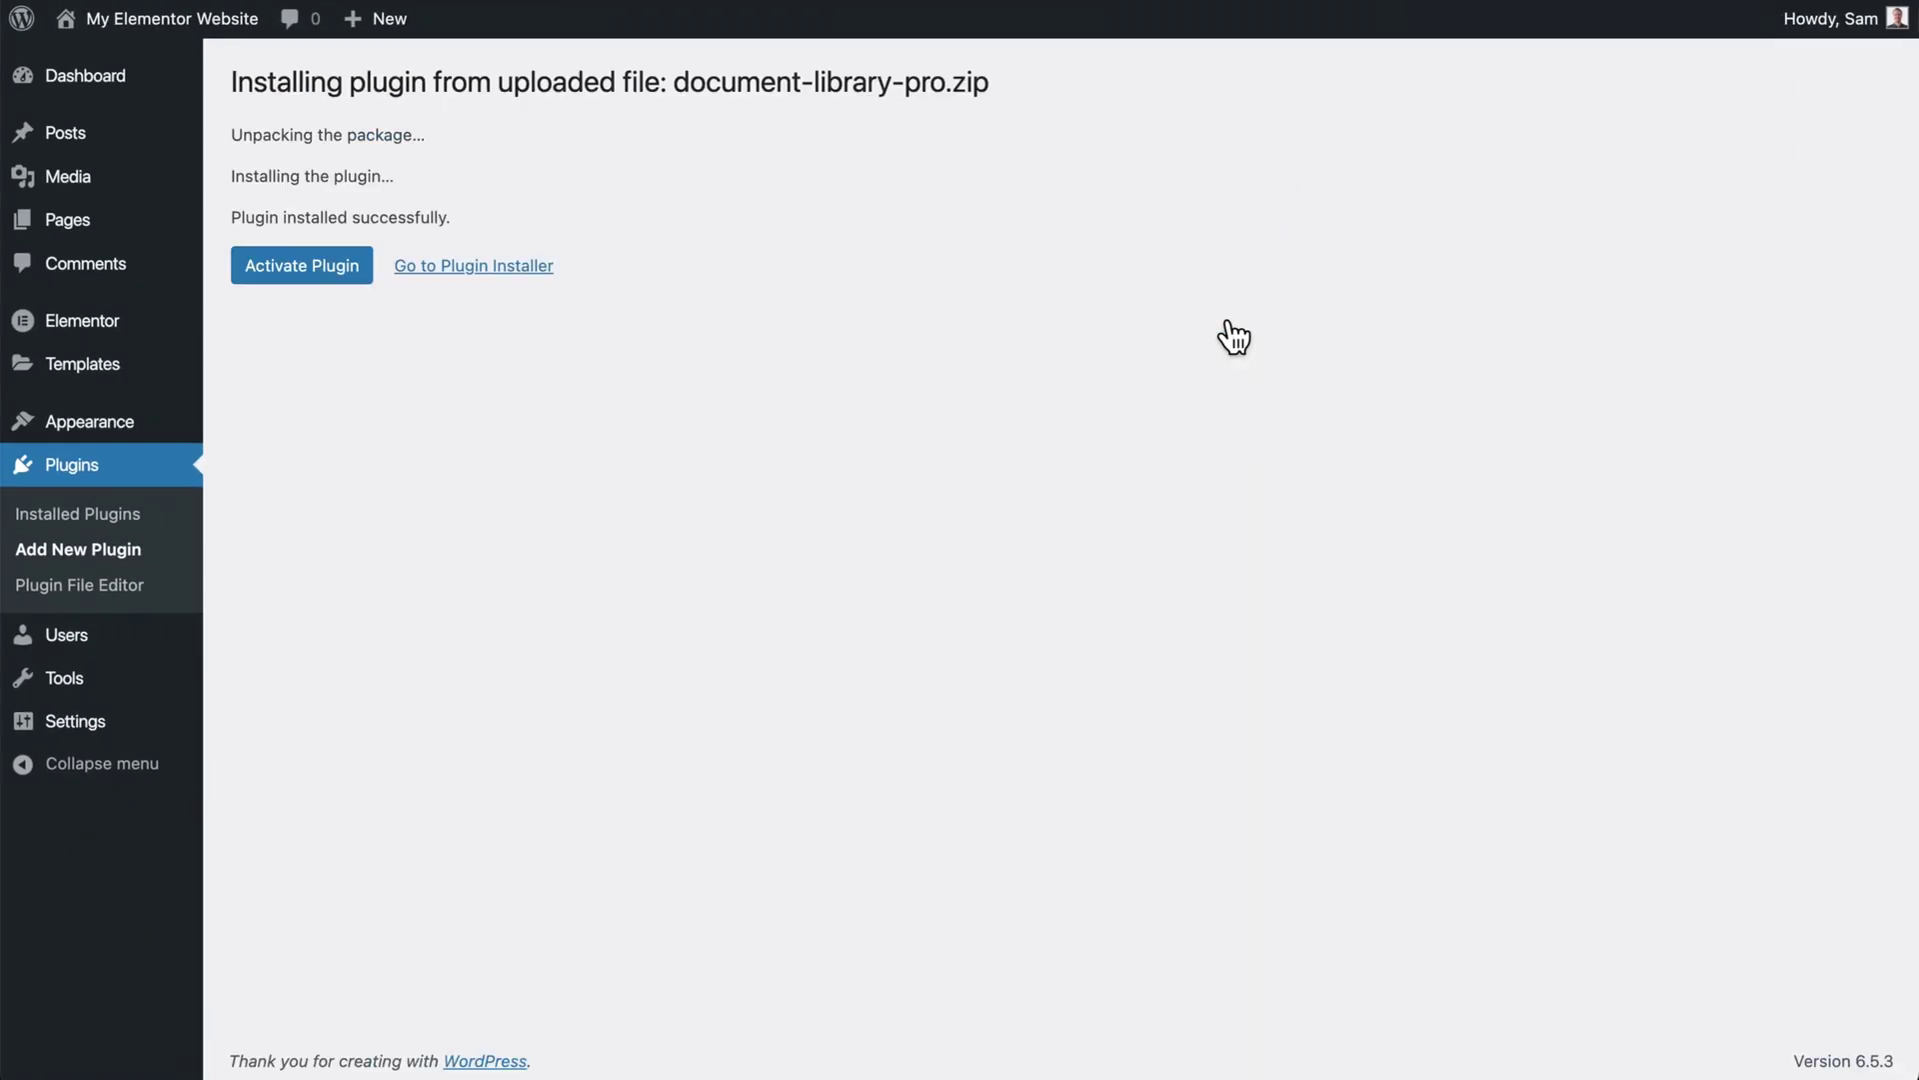
pyautogui.click(313, 283)
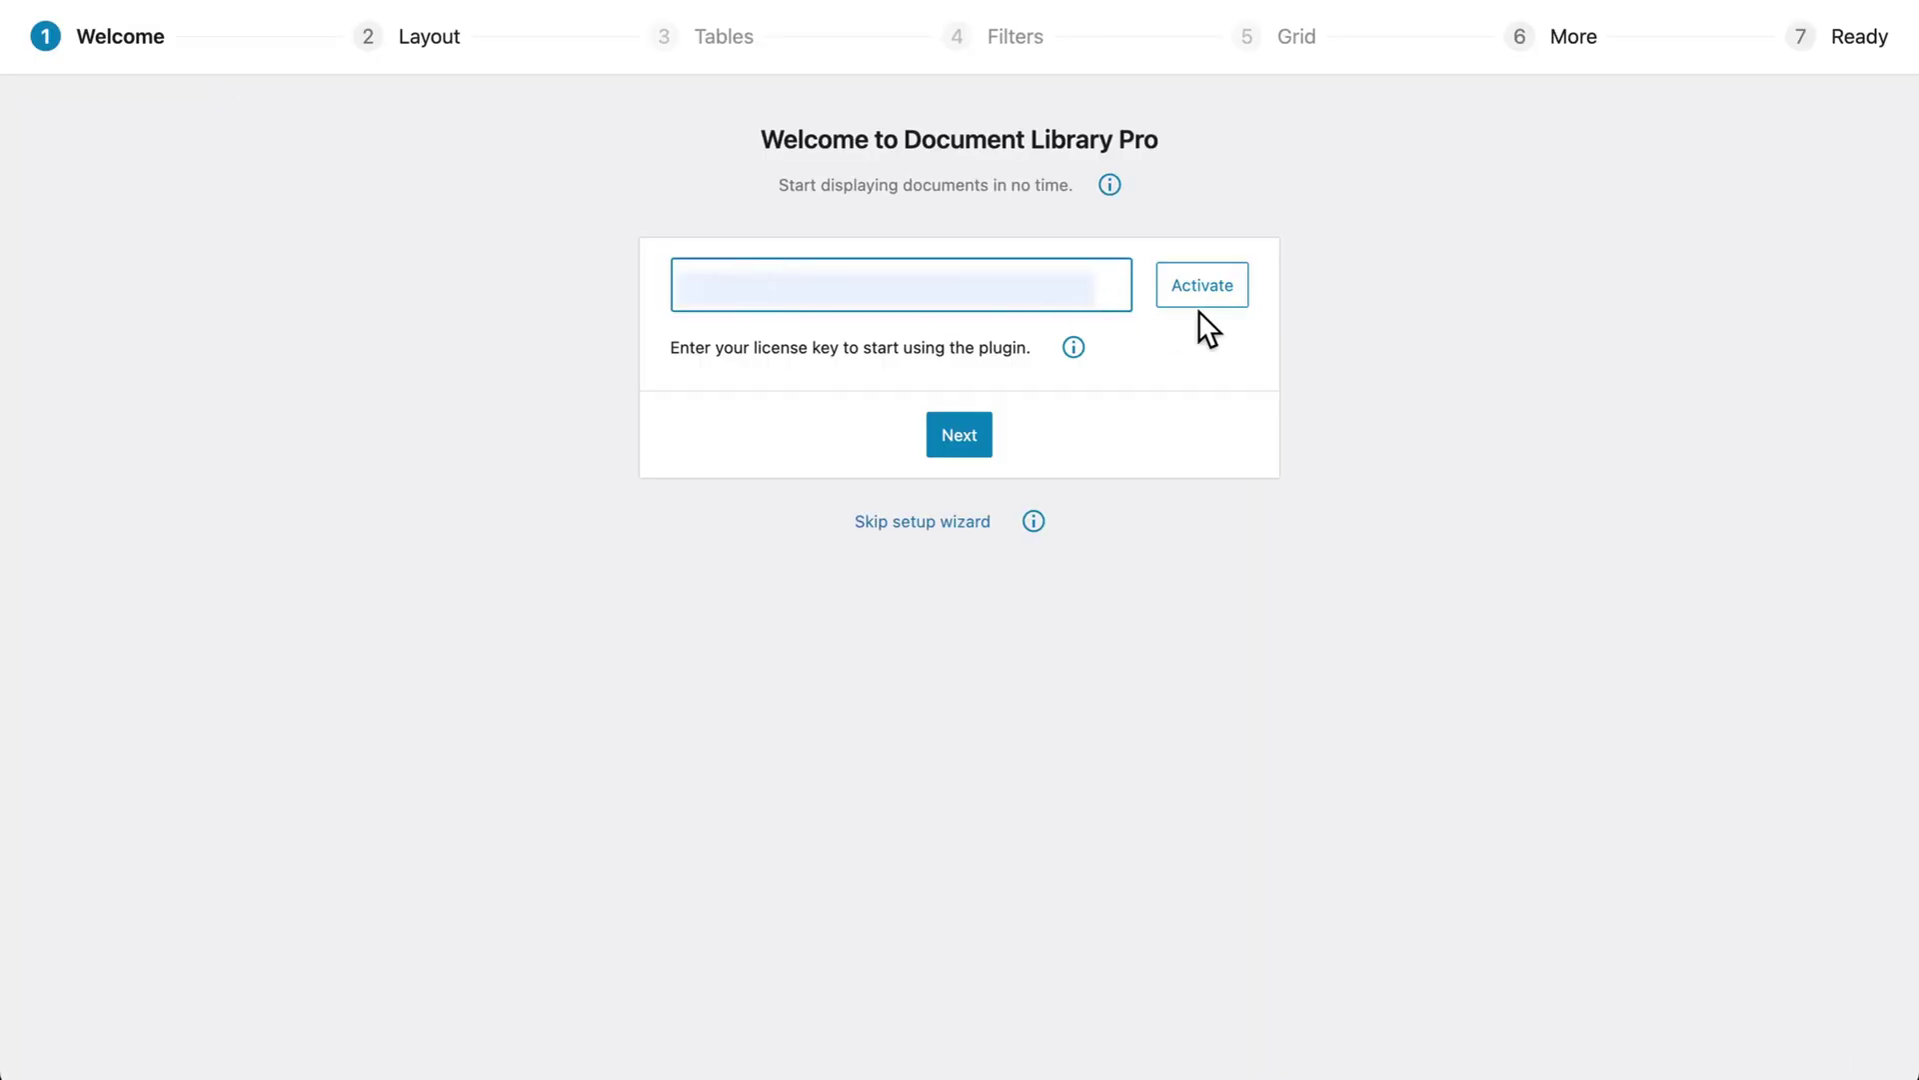
pyautogui.click(1221, 286)
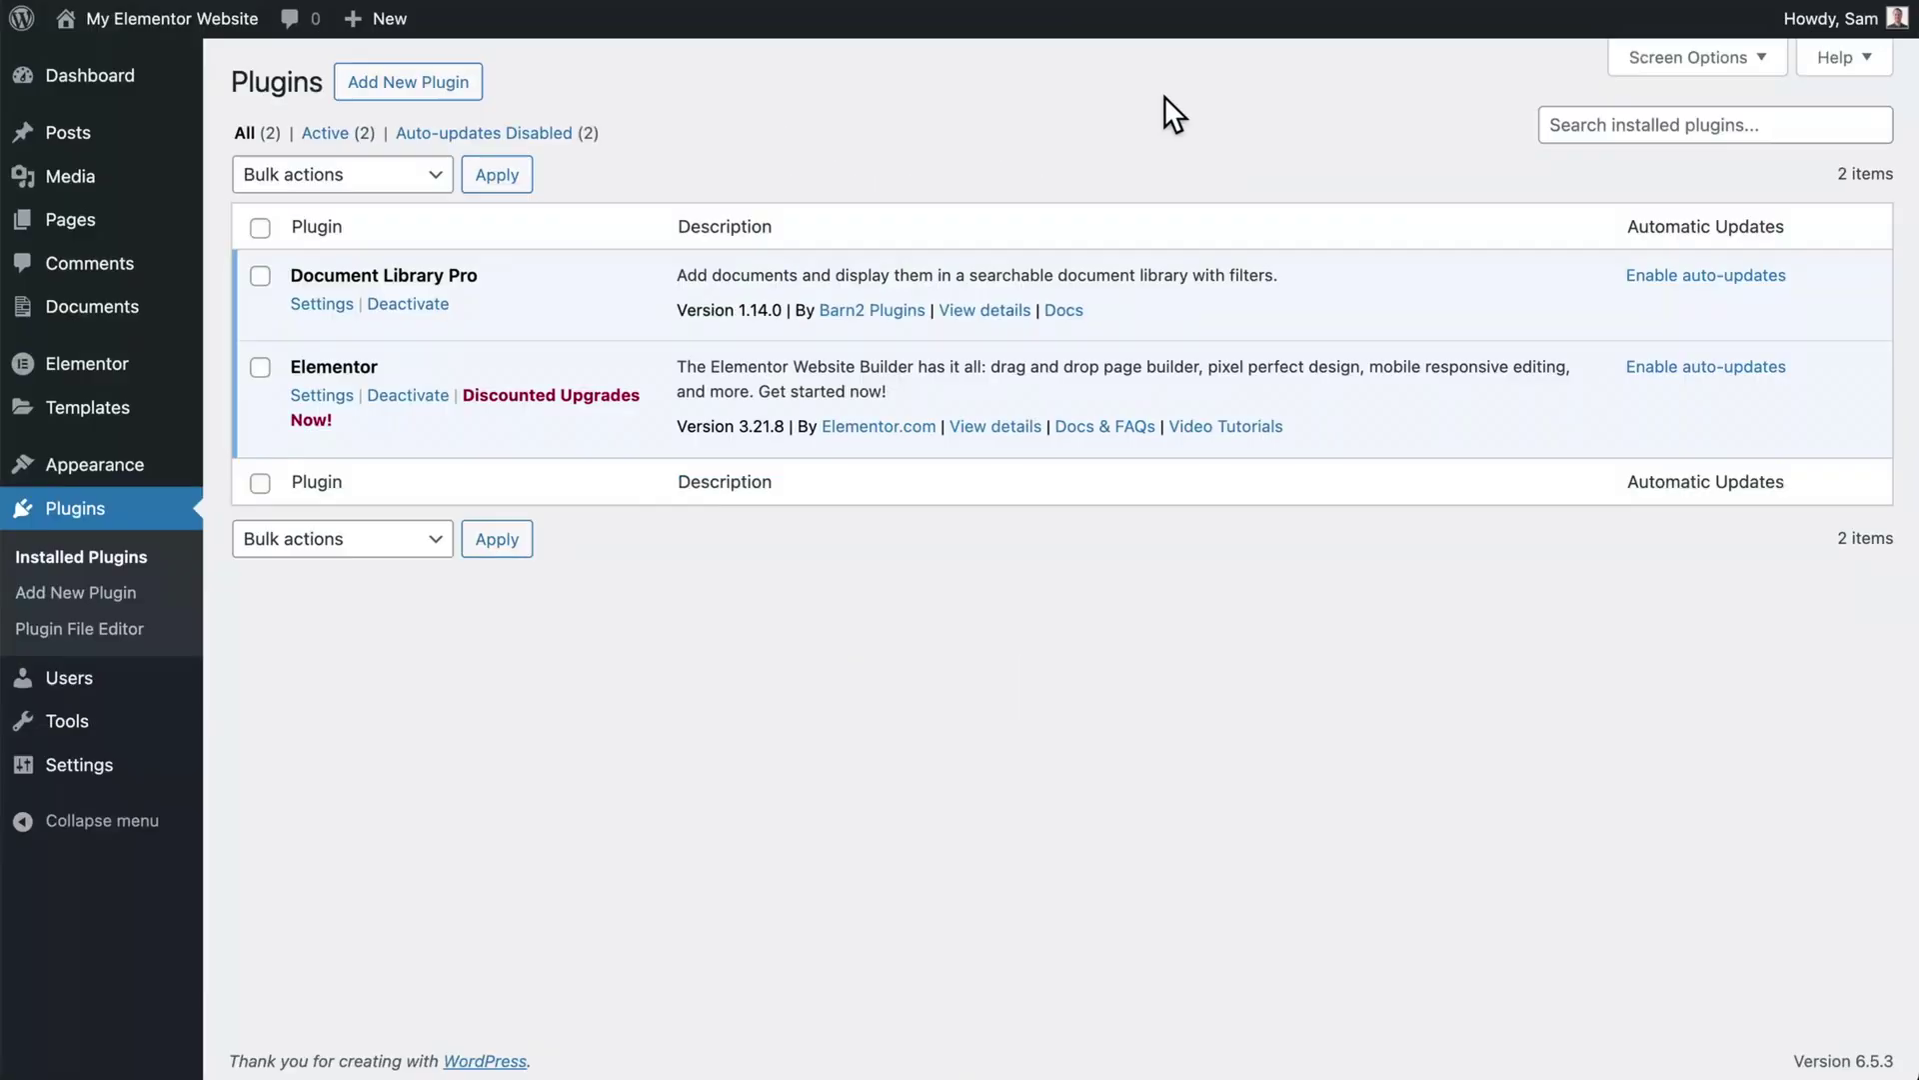
pyautogui.click(326, 308)
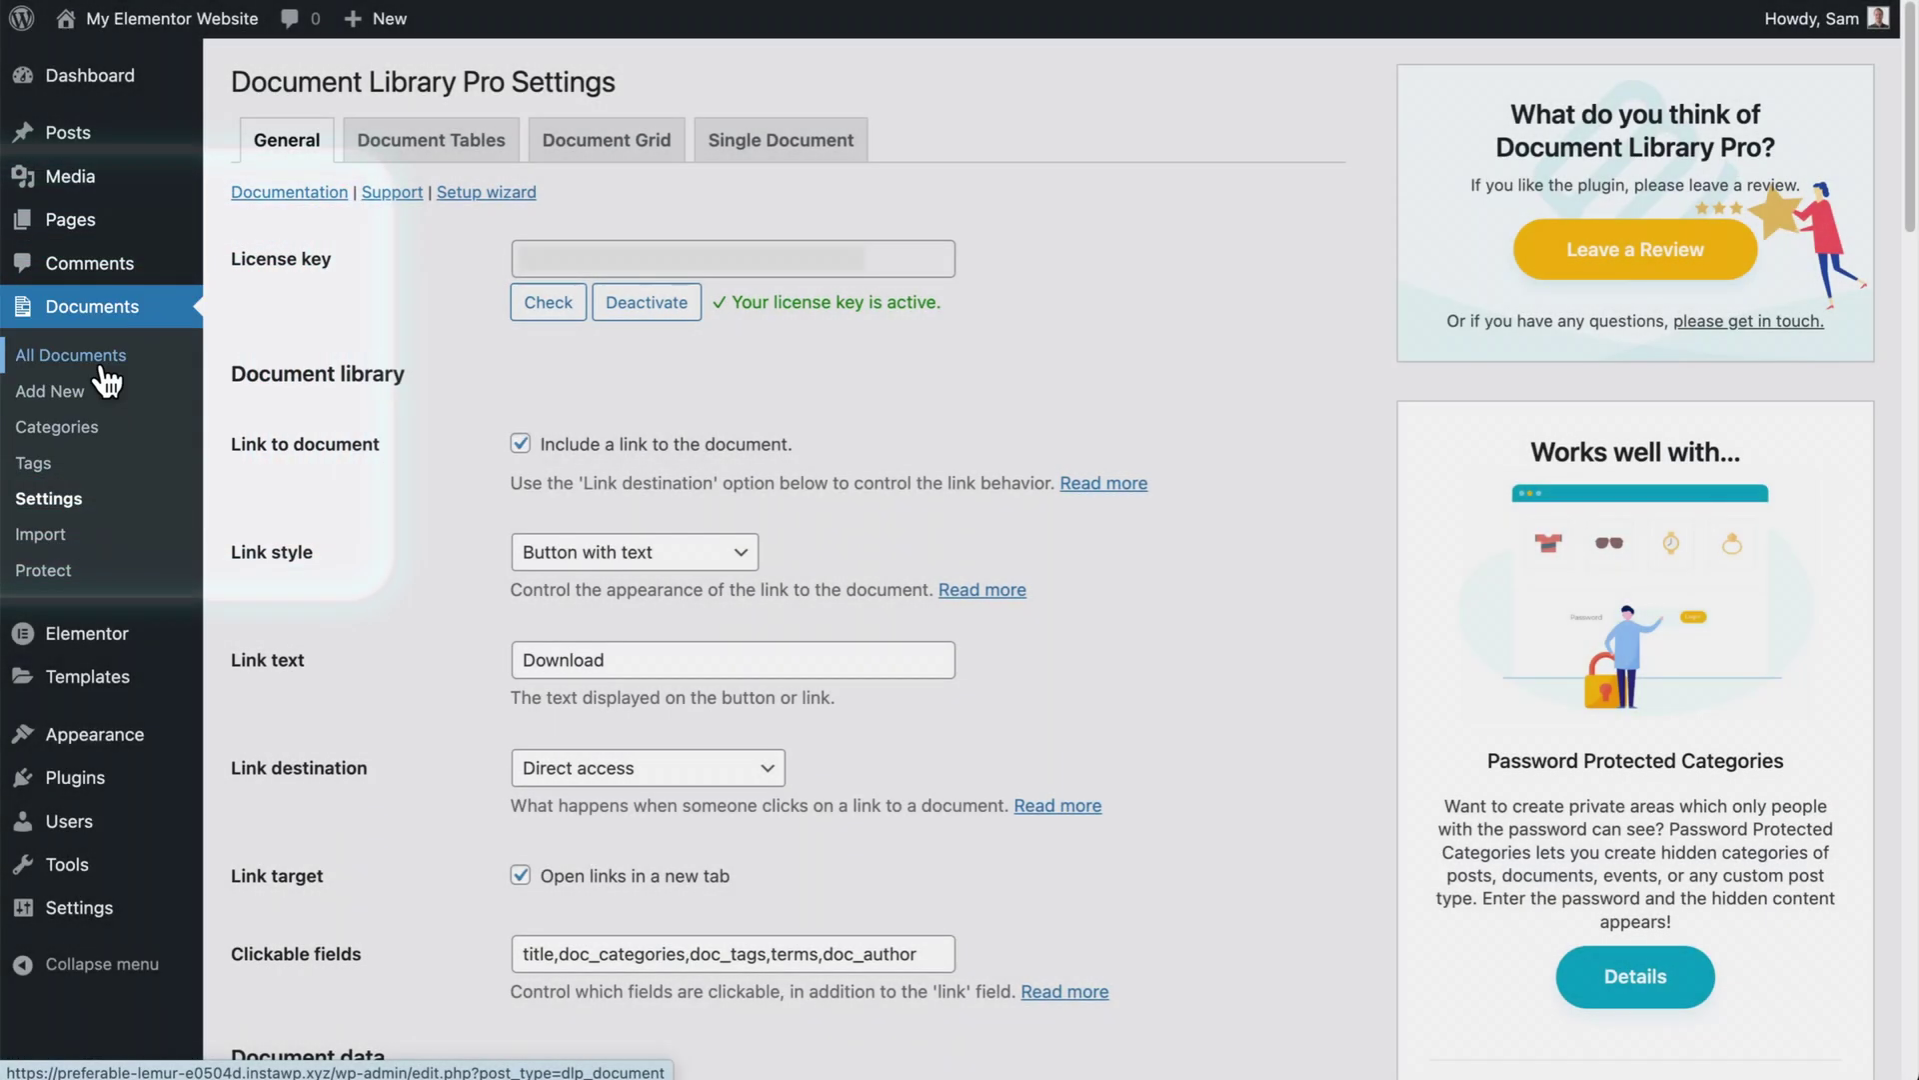
# View All Documents, then add two Media Library screenshots via the Add to document library bulk action
pyautogui.click(102, 368)
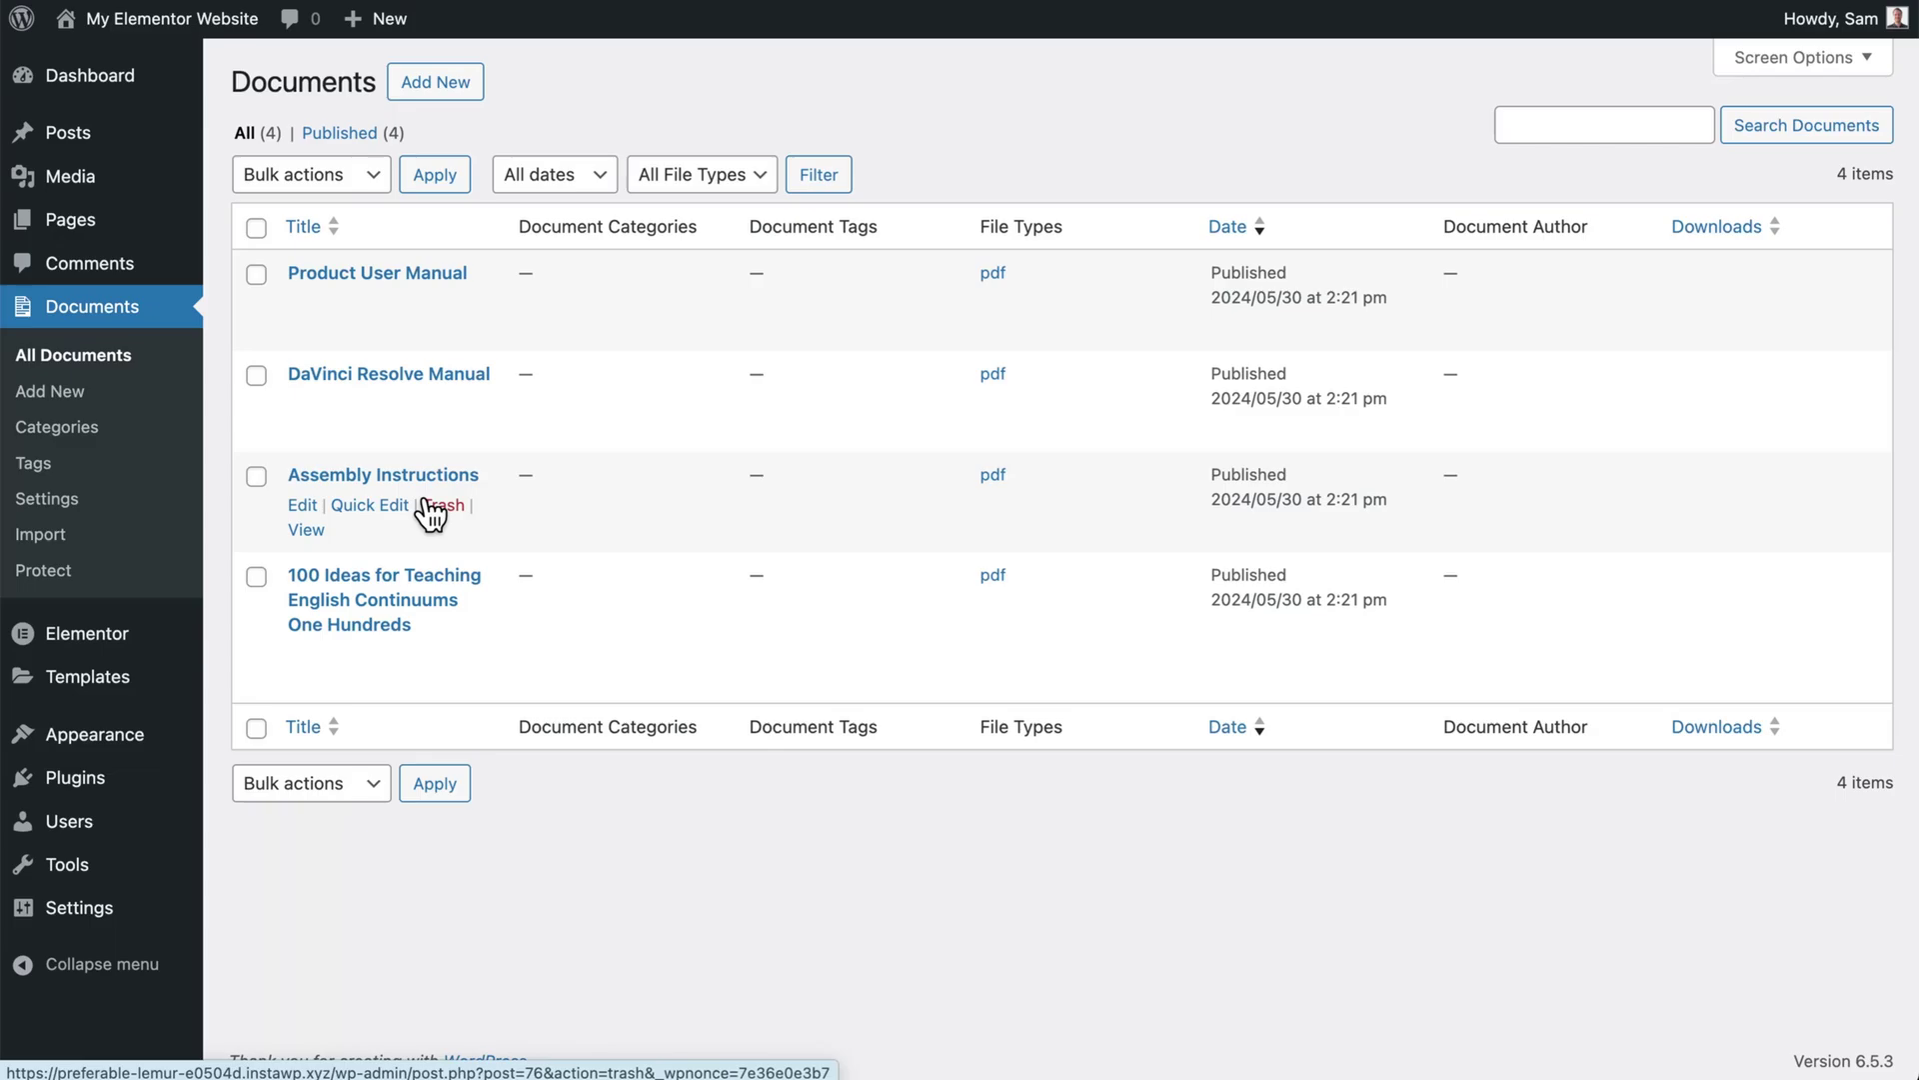
pyautogui.moveTo(99, 197)
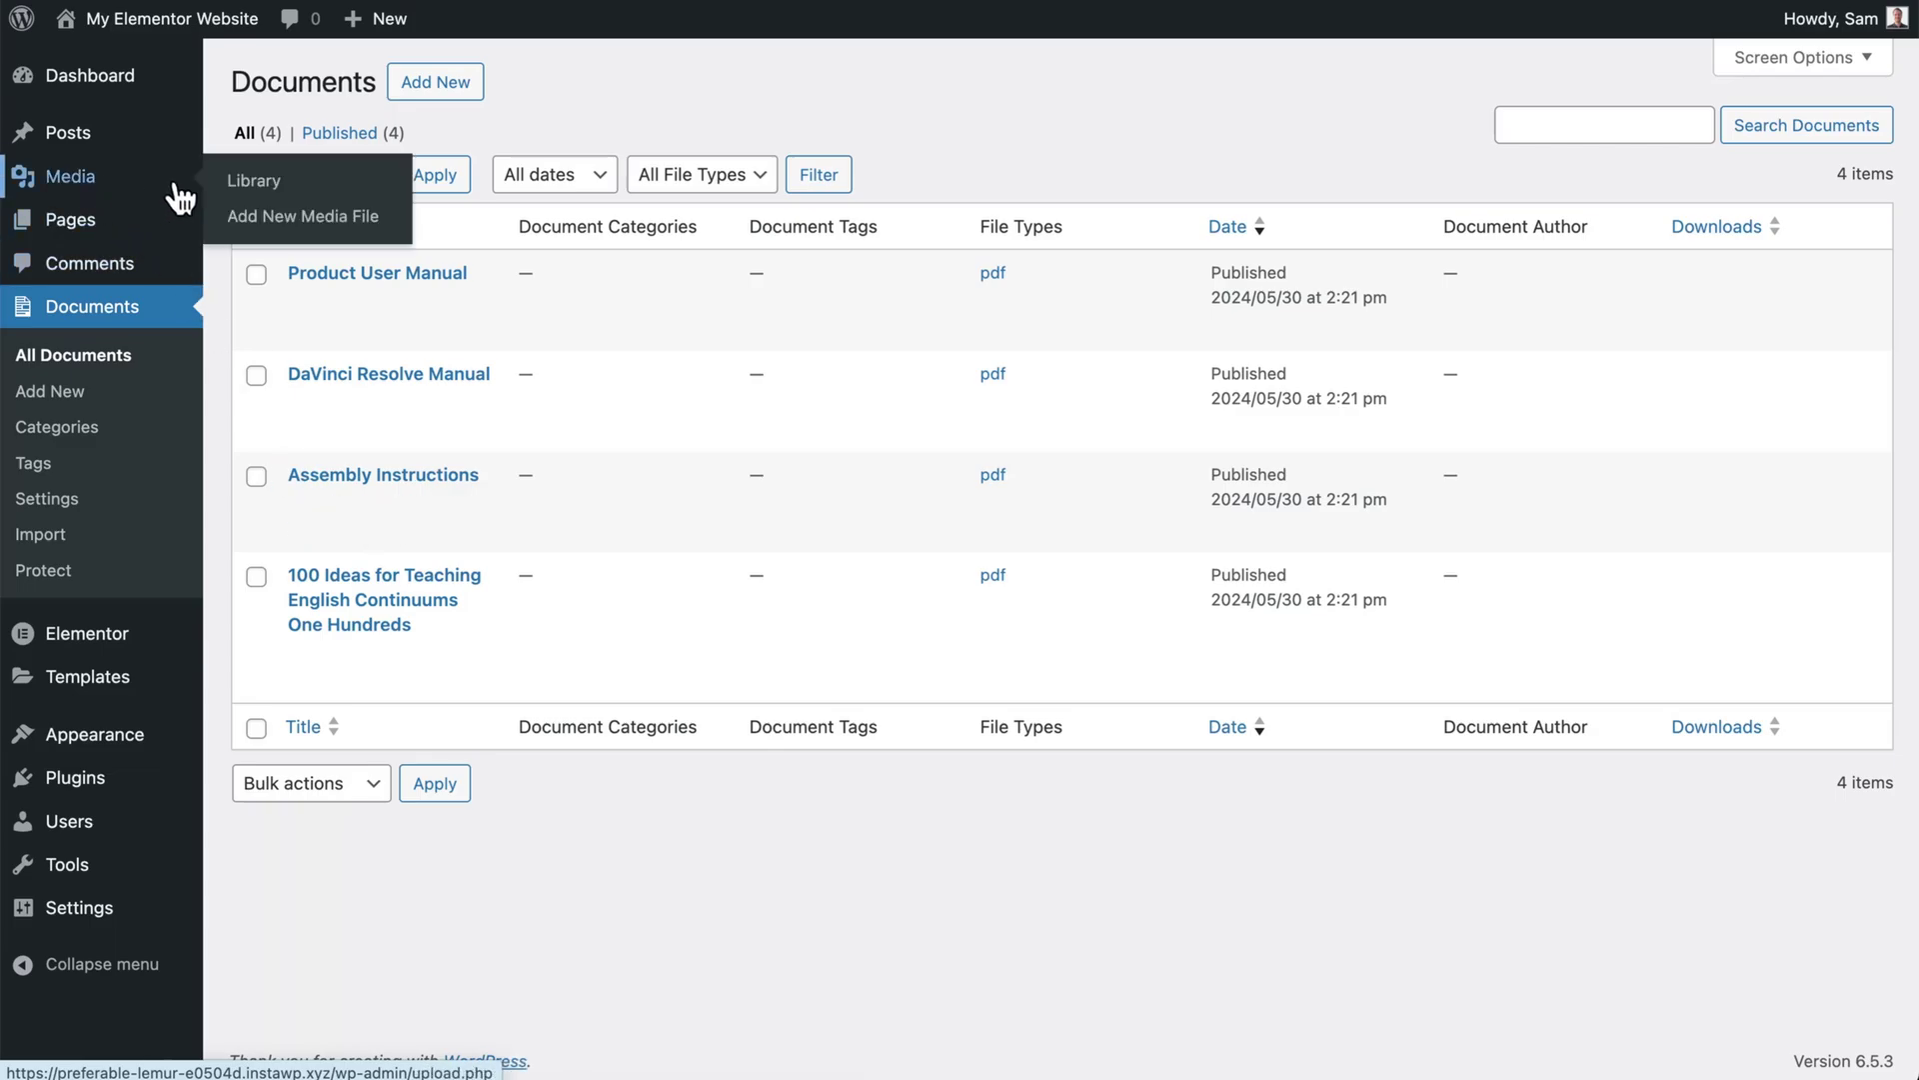
pyautogui.click(237, 185)
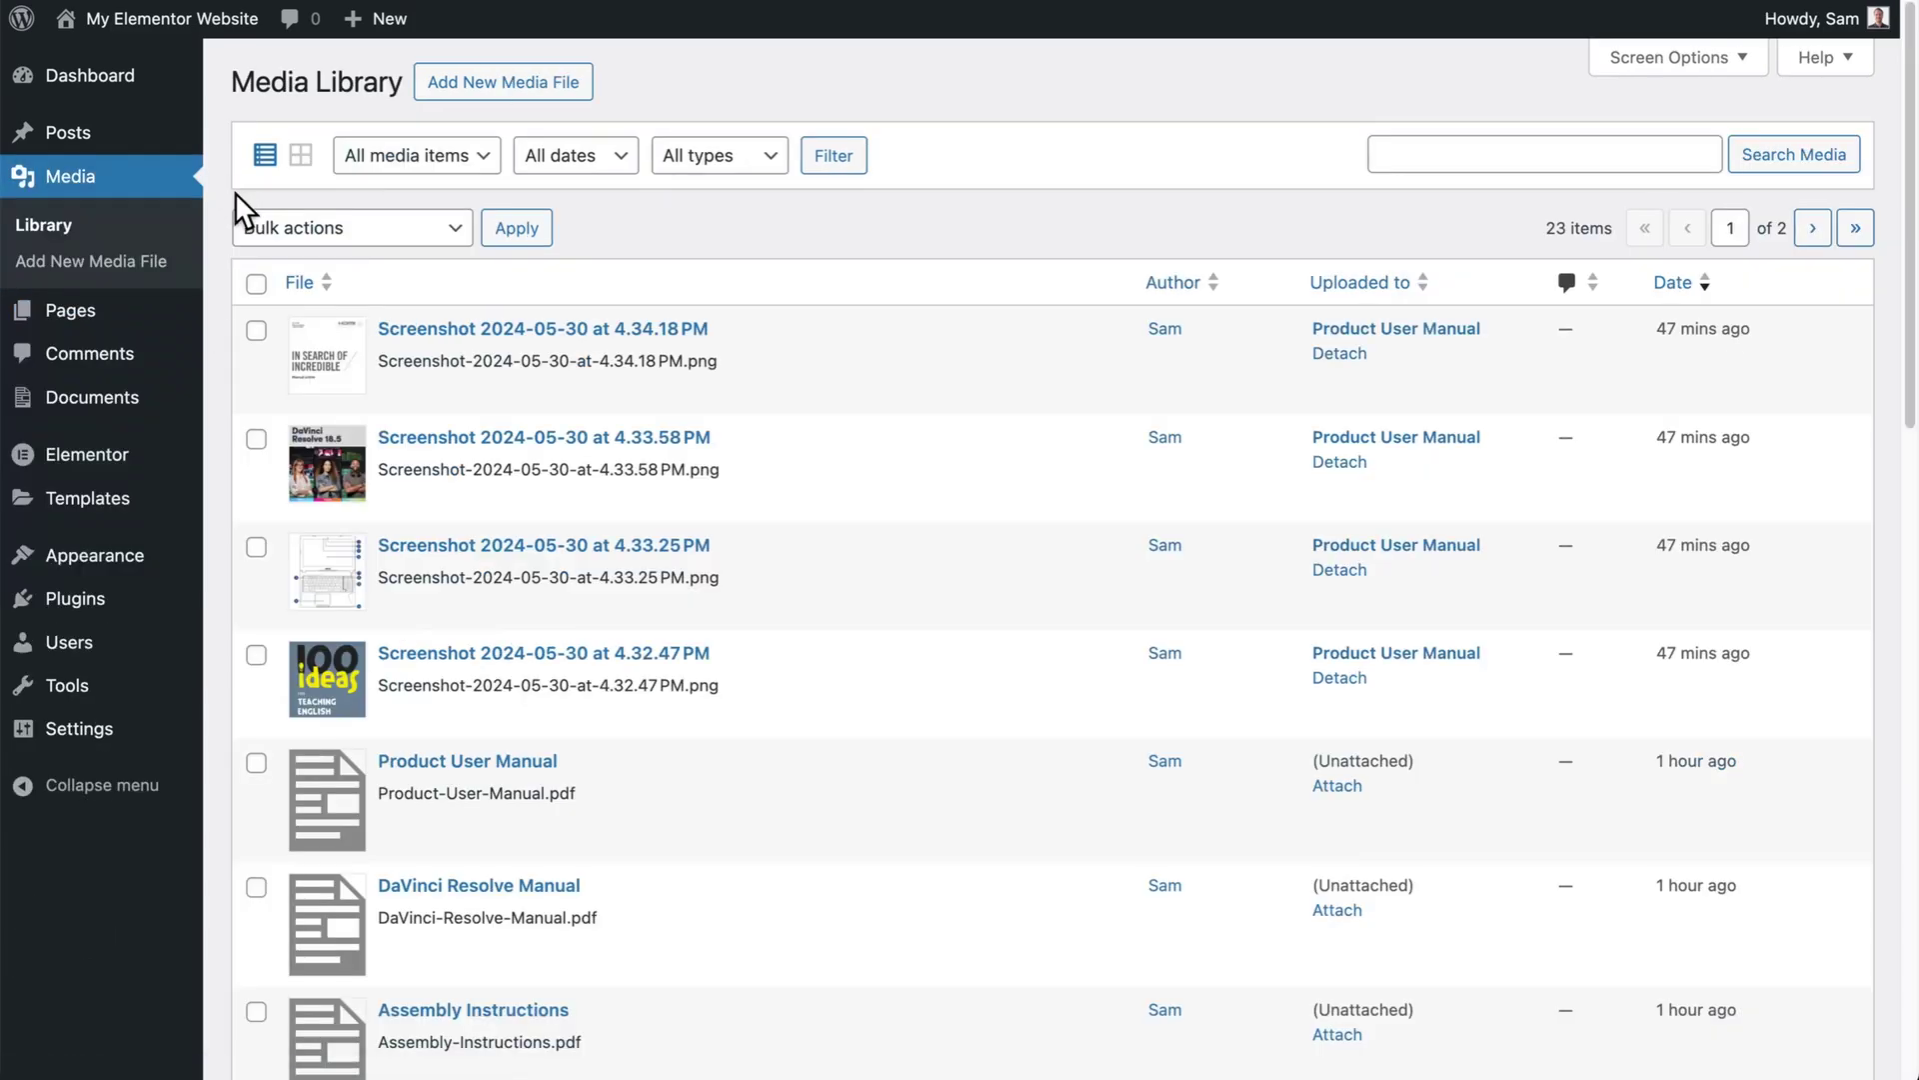
pyautogui.moveTo(683, 404)
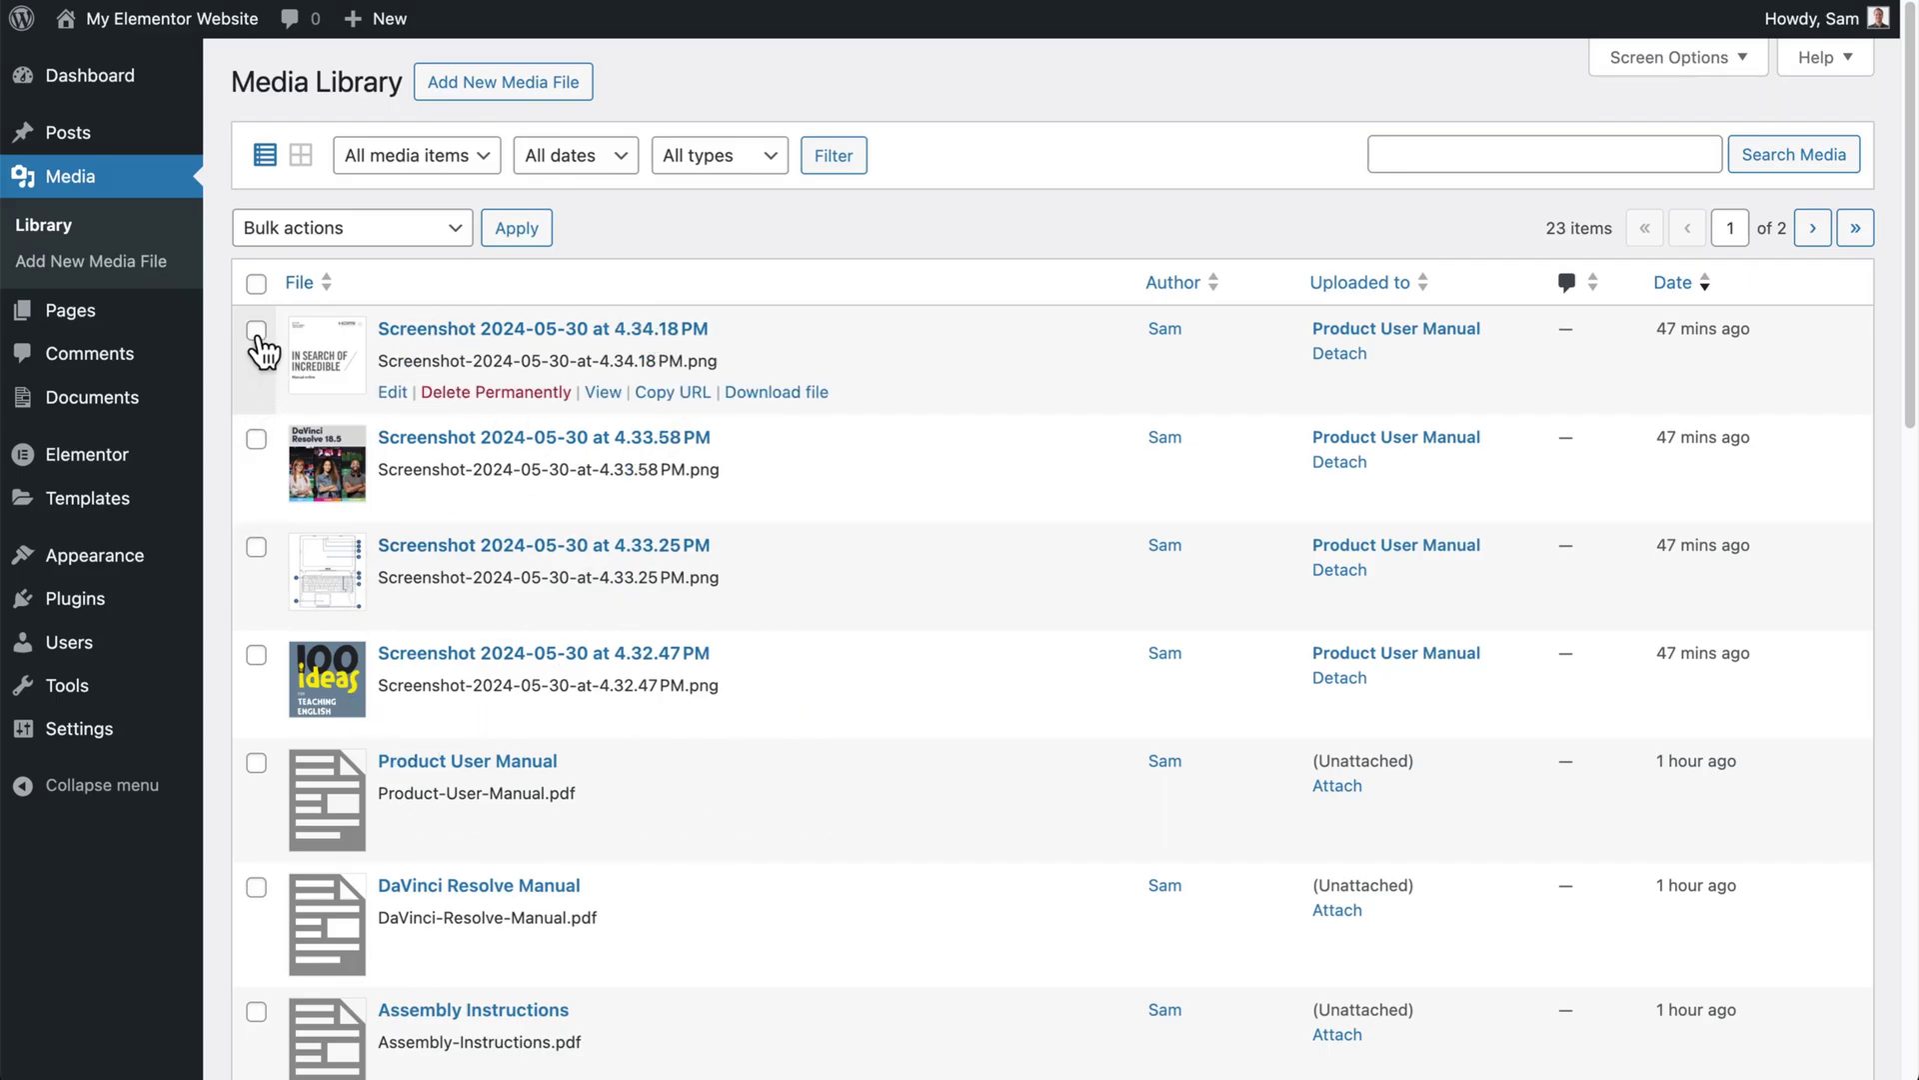
pyautogui.click(256, 437)
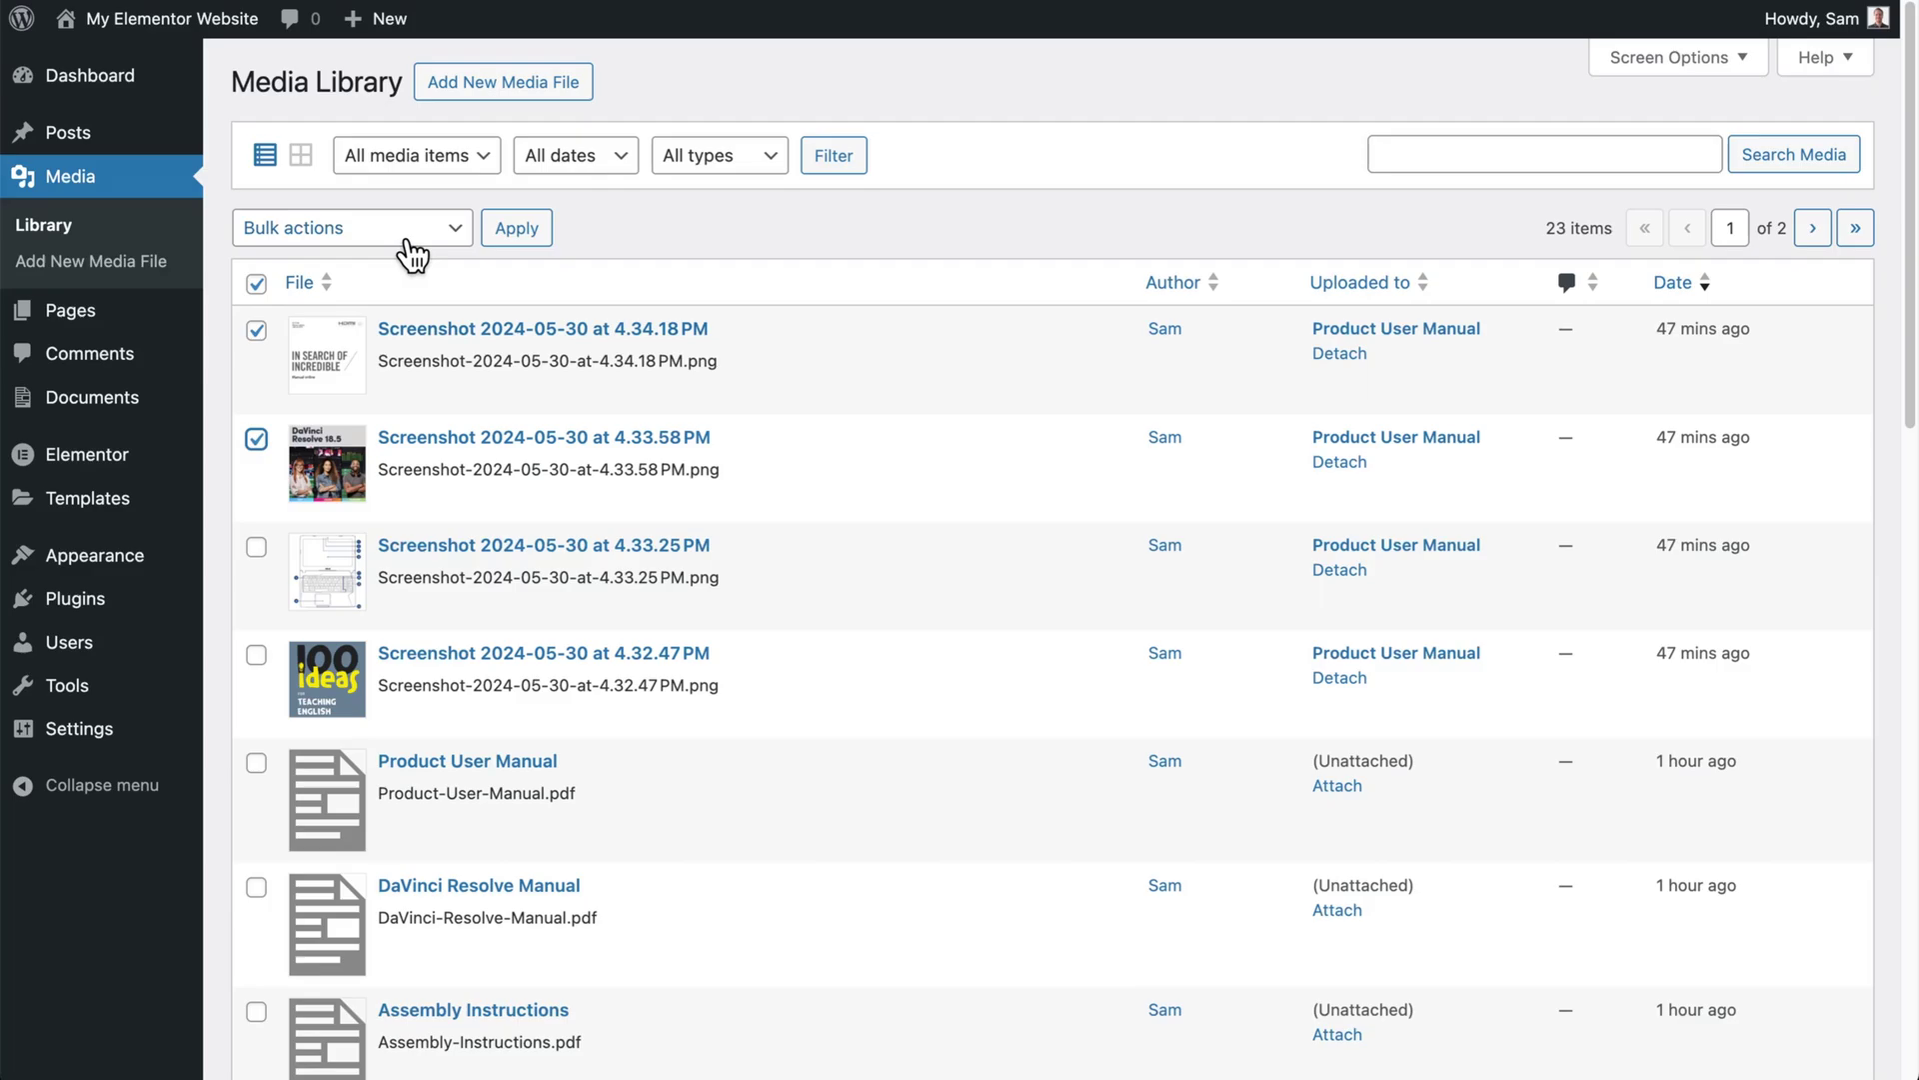
pyautogui.click(409, 242)
pyautogui.click(399, 298)
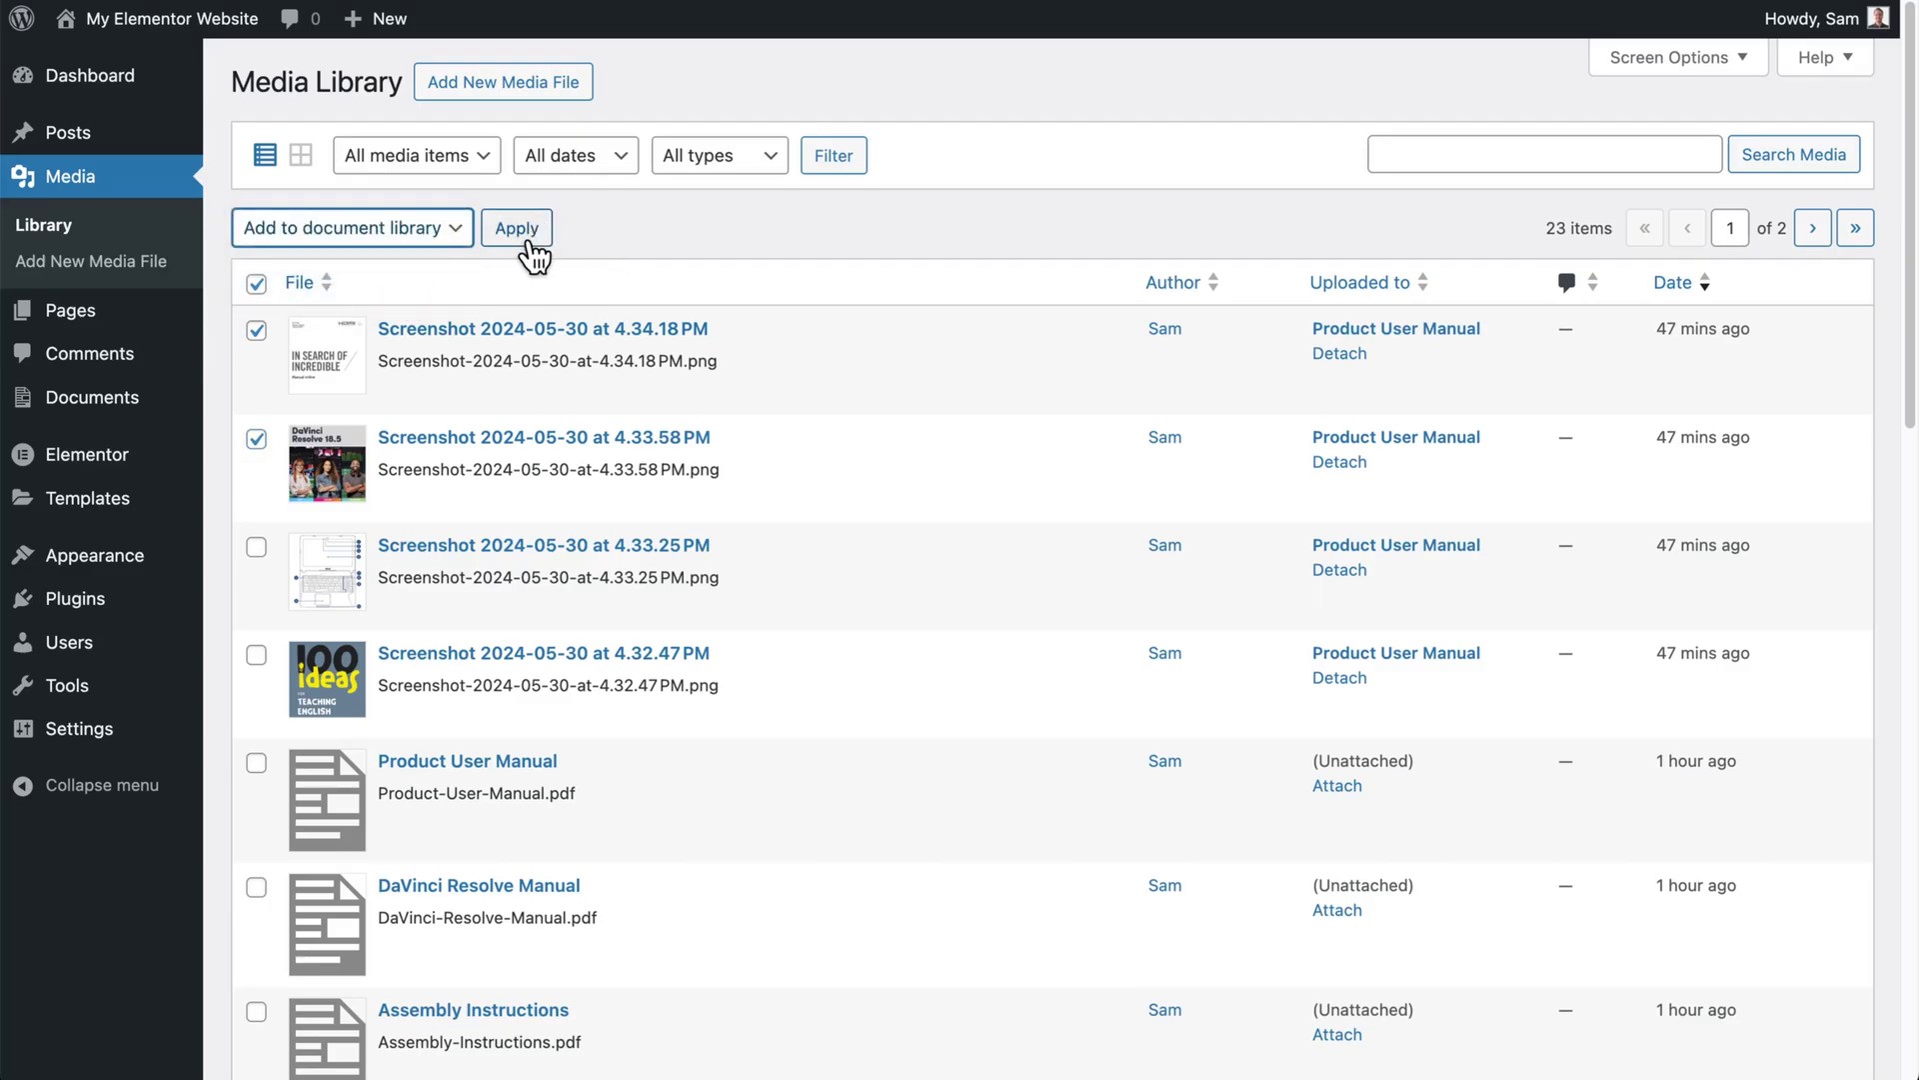
pyautogui.click(256, 438)
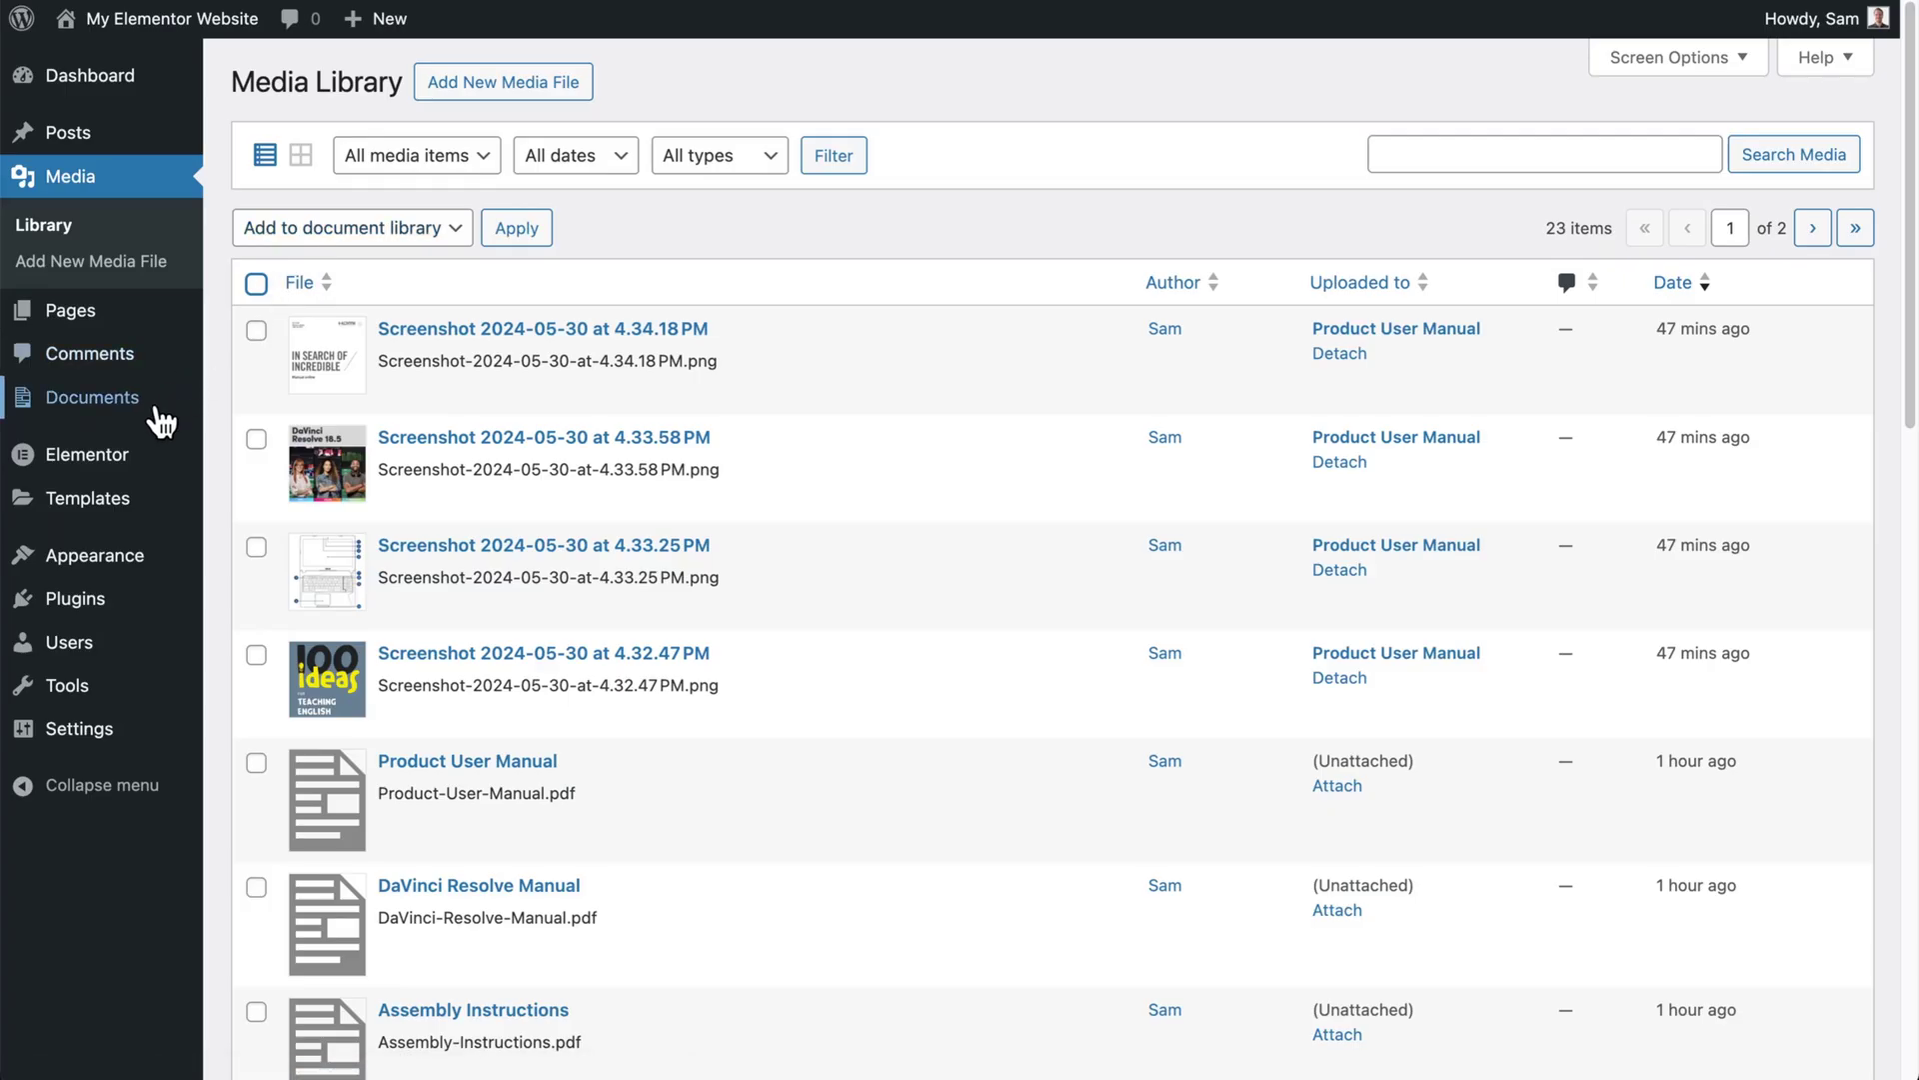
# Go to Documents > Import and review the sample import spreadsheet's custom field and taxonomy columns
pyautogui.moveTo(140, 430)
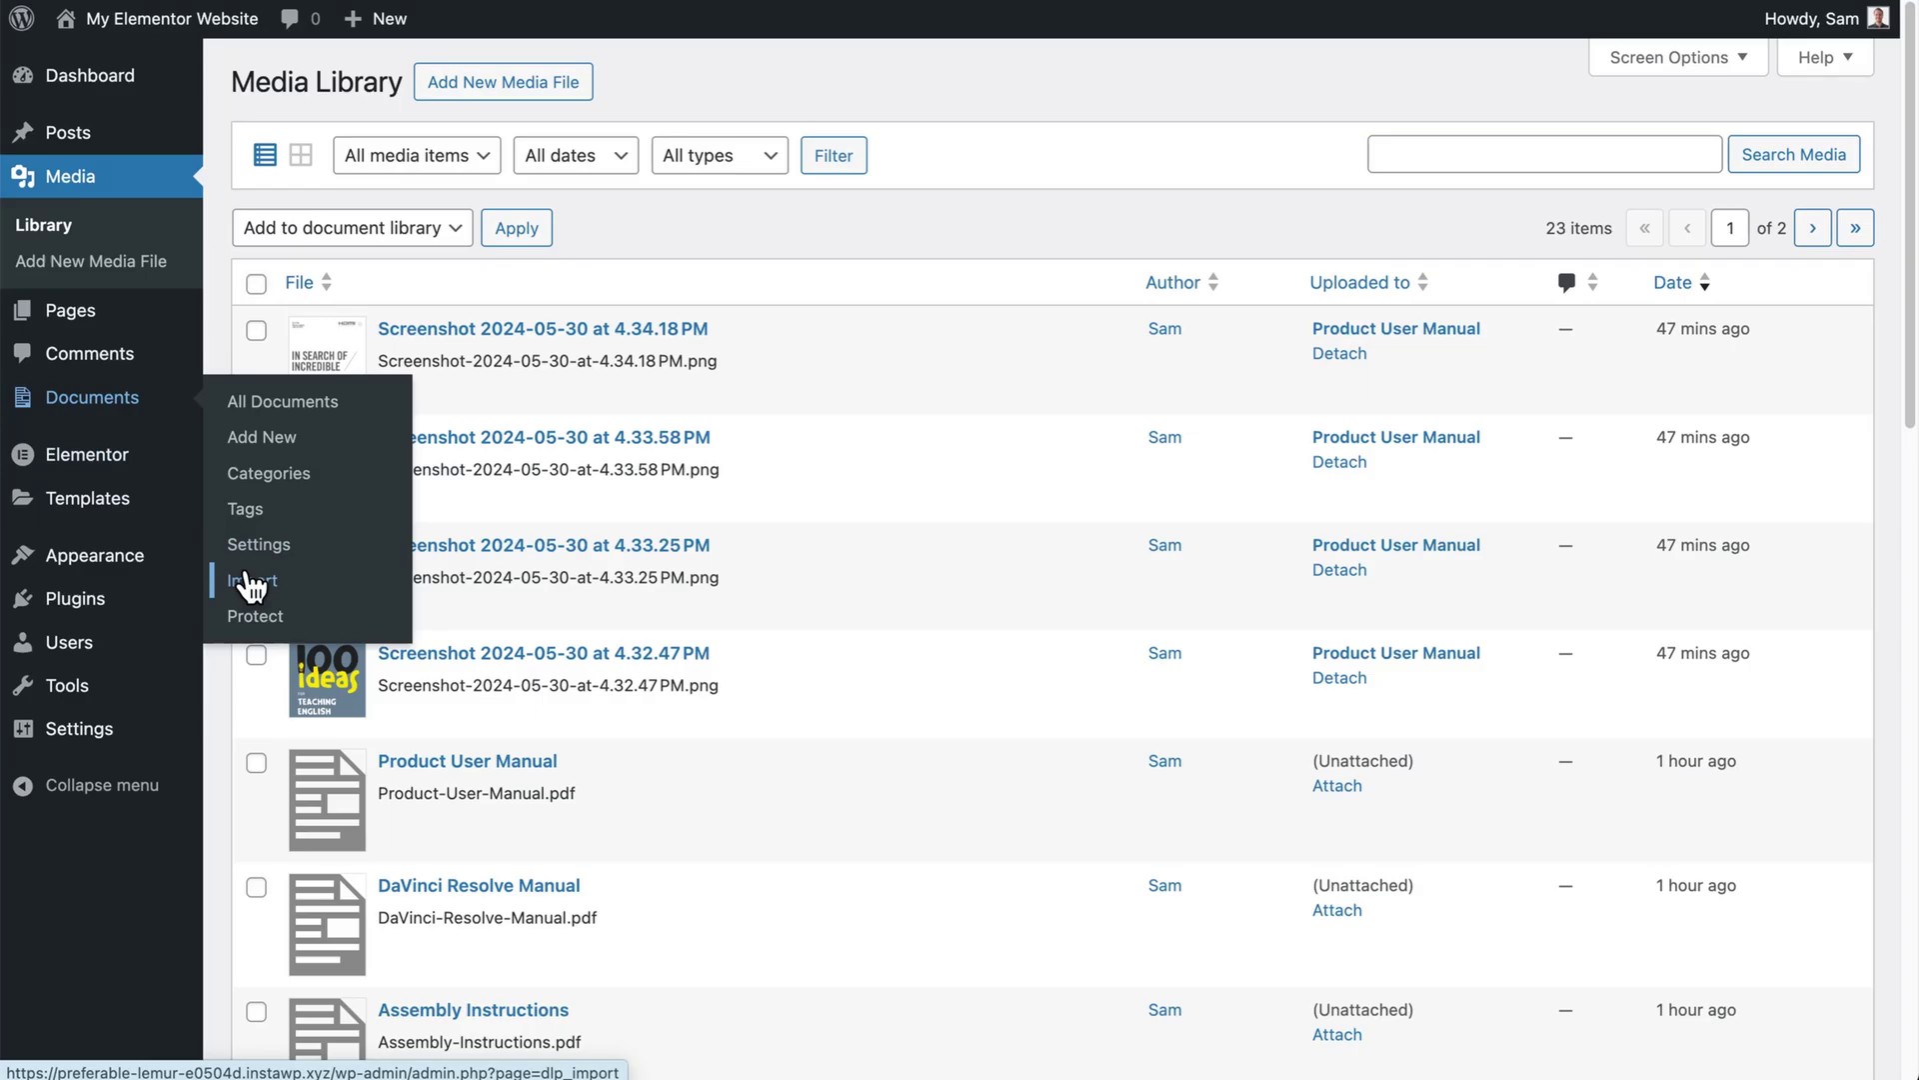
pyautogui.click(249, 584)
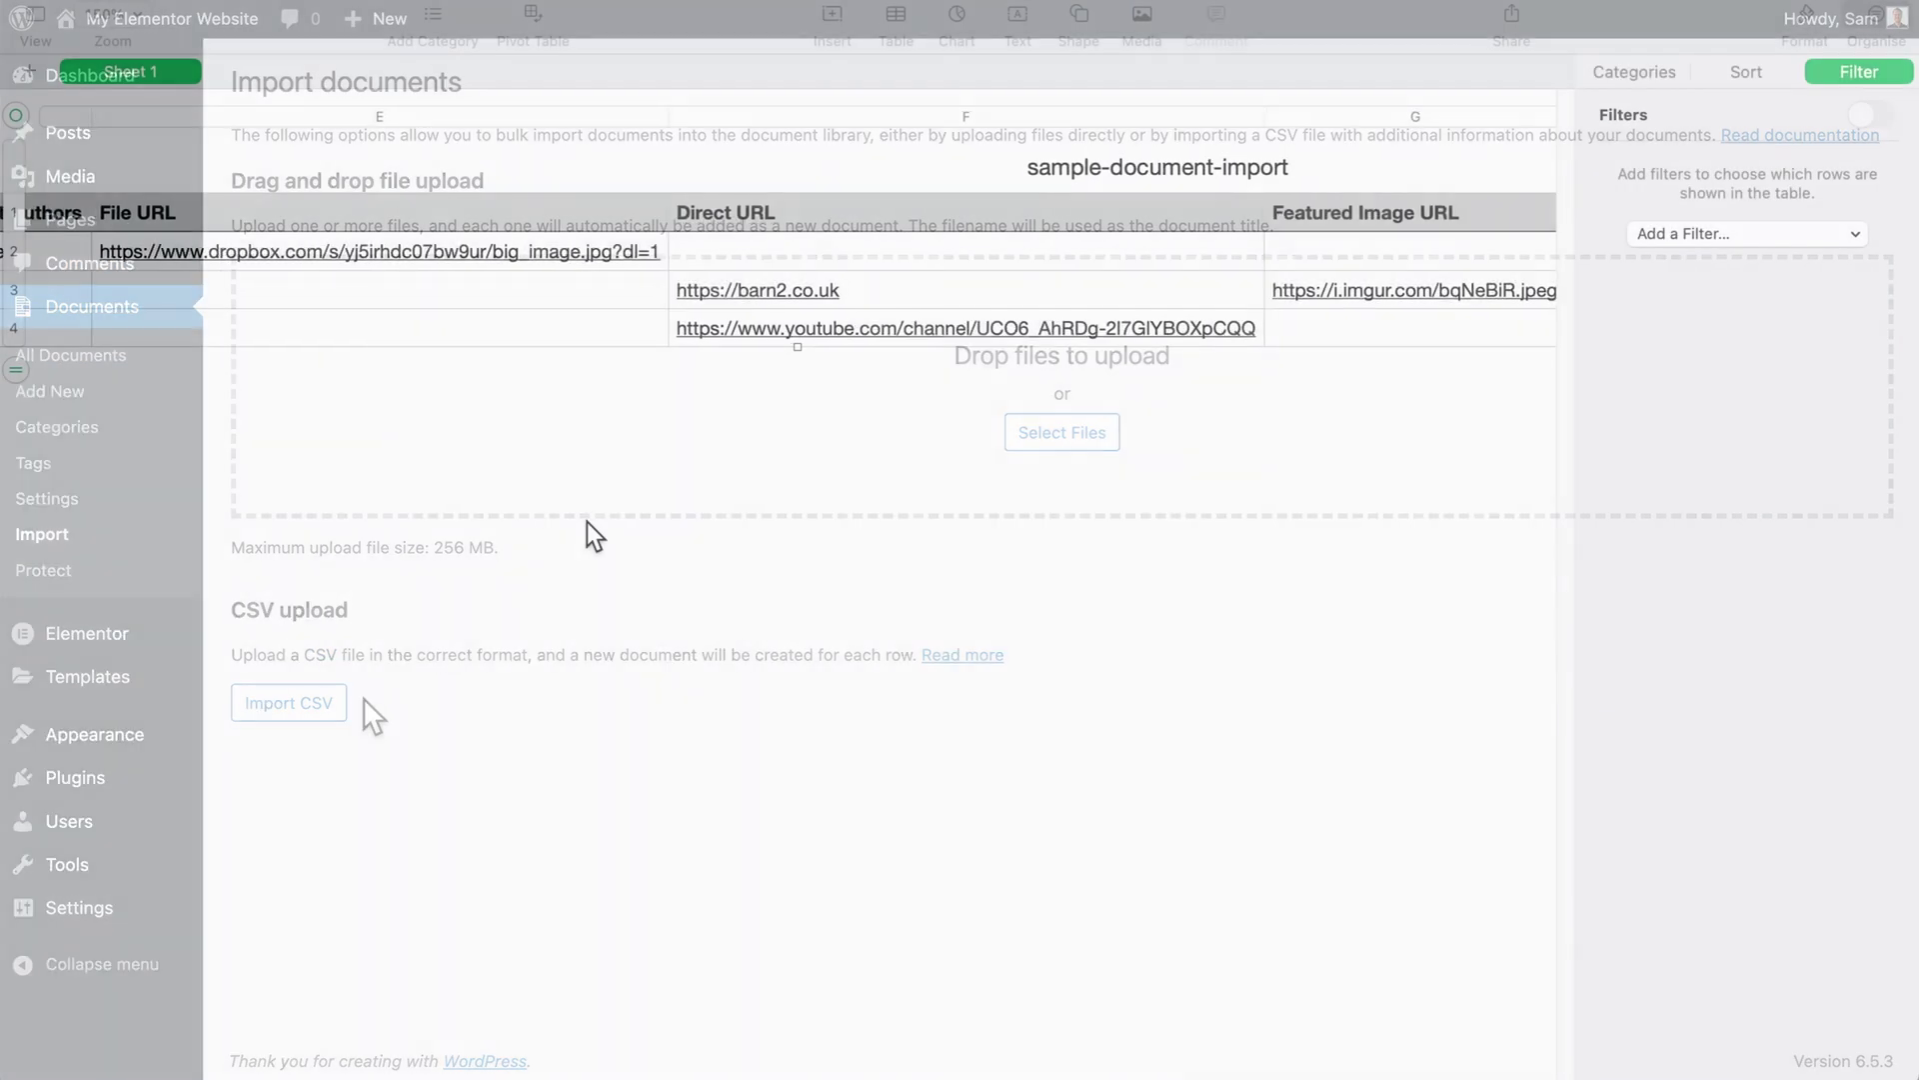
pyautogui.hscroll(5, 585, 521)
pyautogui.hscroll(10, 591, 522)
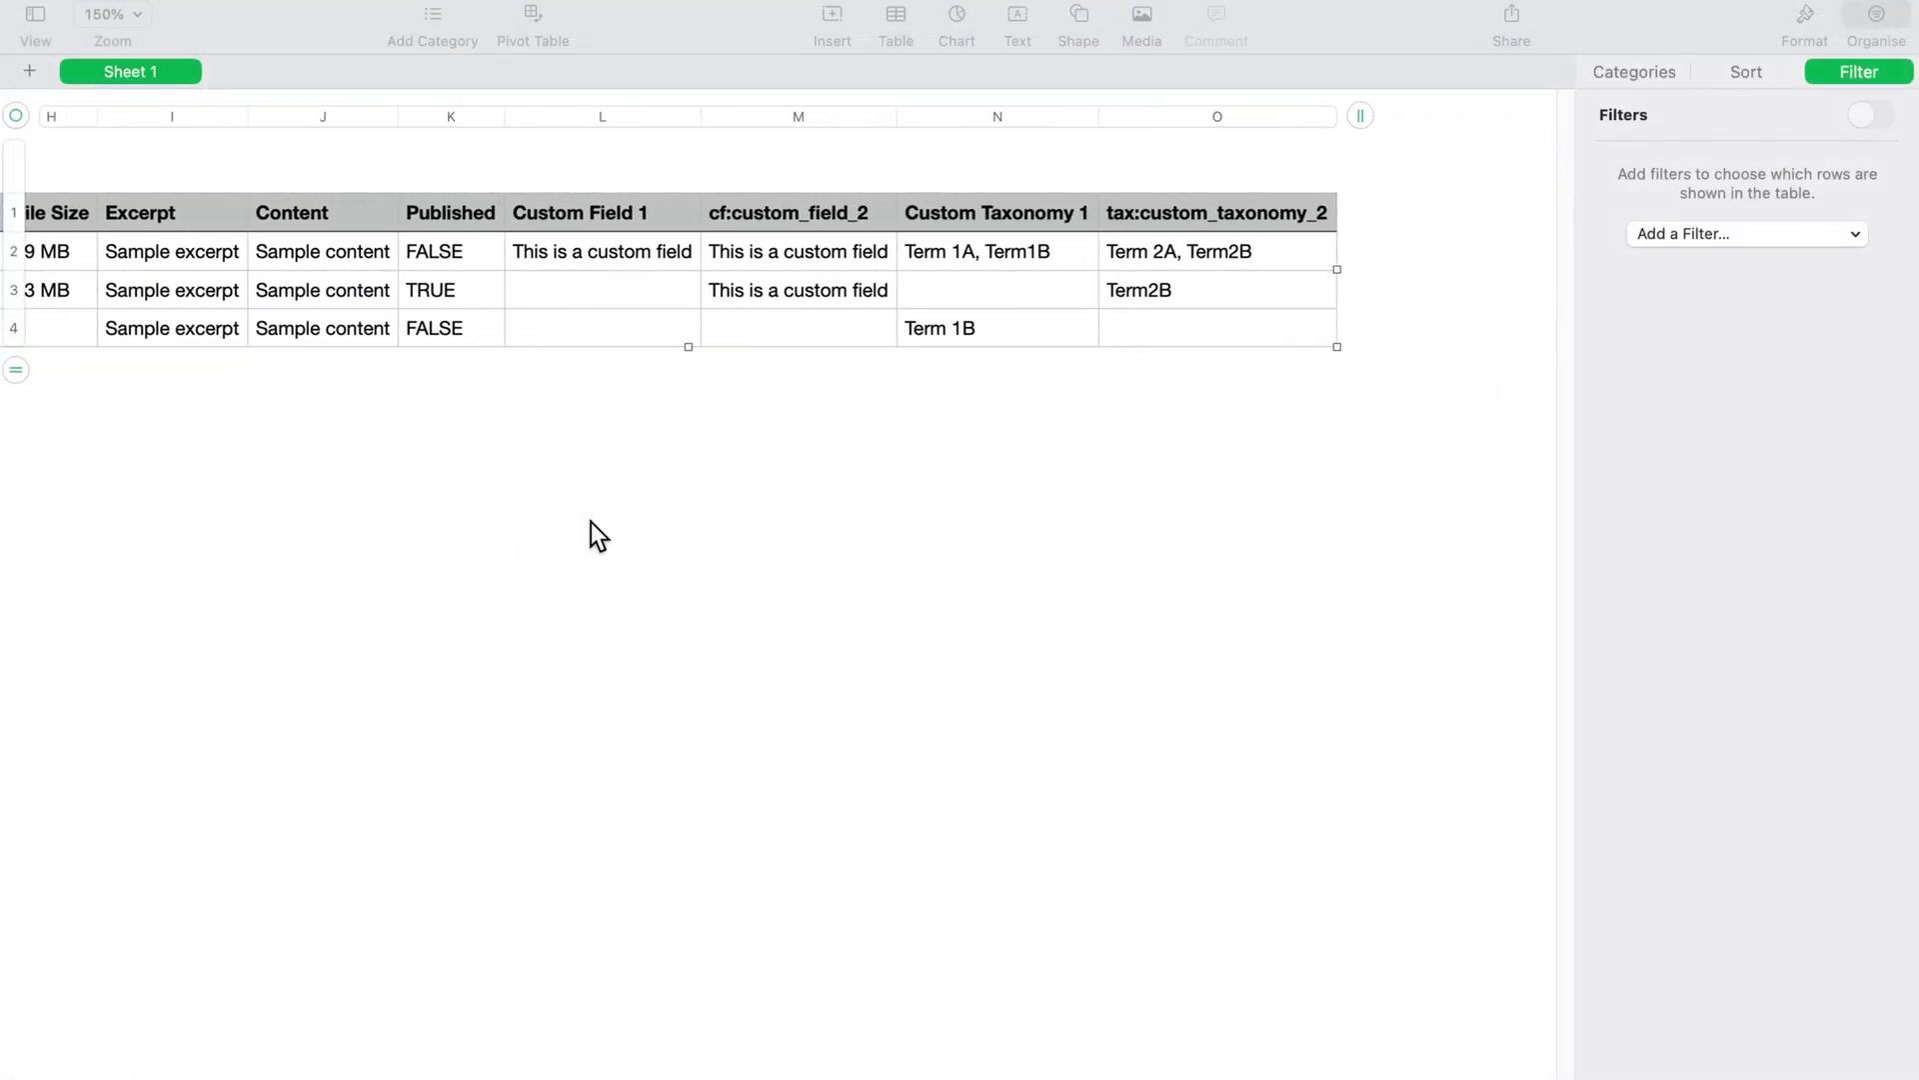
pyautogui.hscroll(-8, 591, 521)
pyautogui.hscroll(-10, 591, 522)
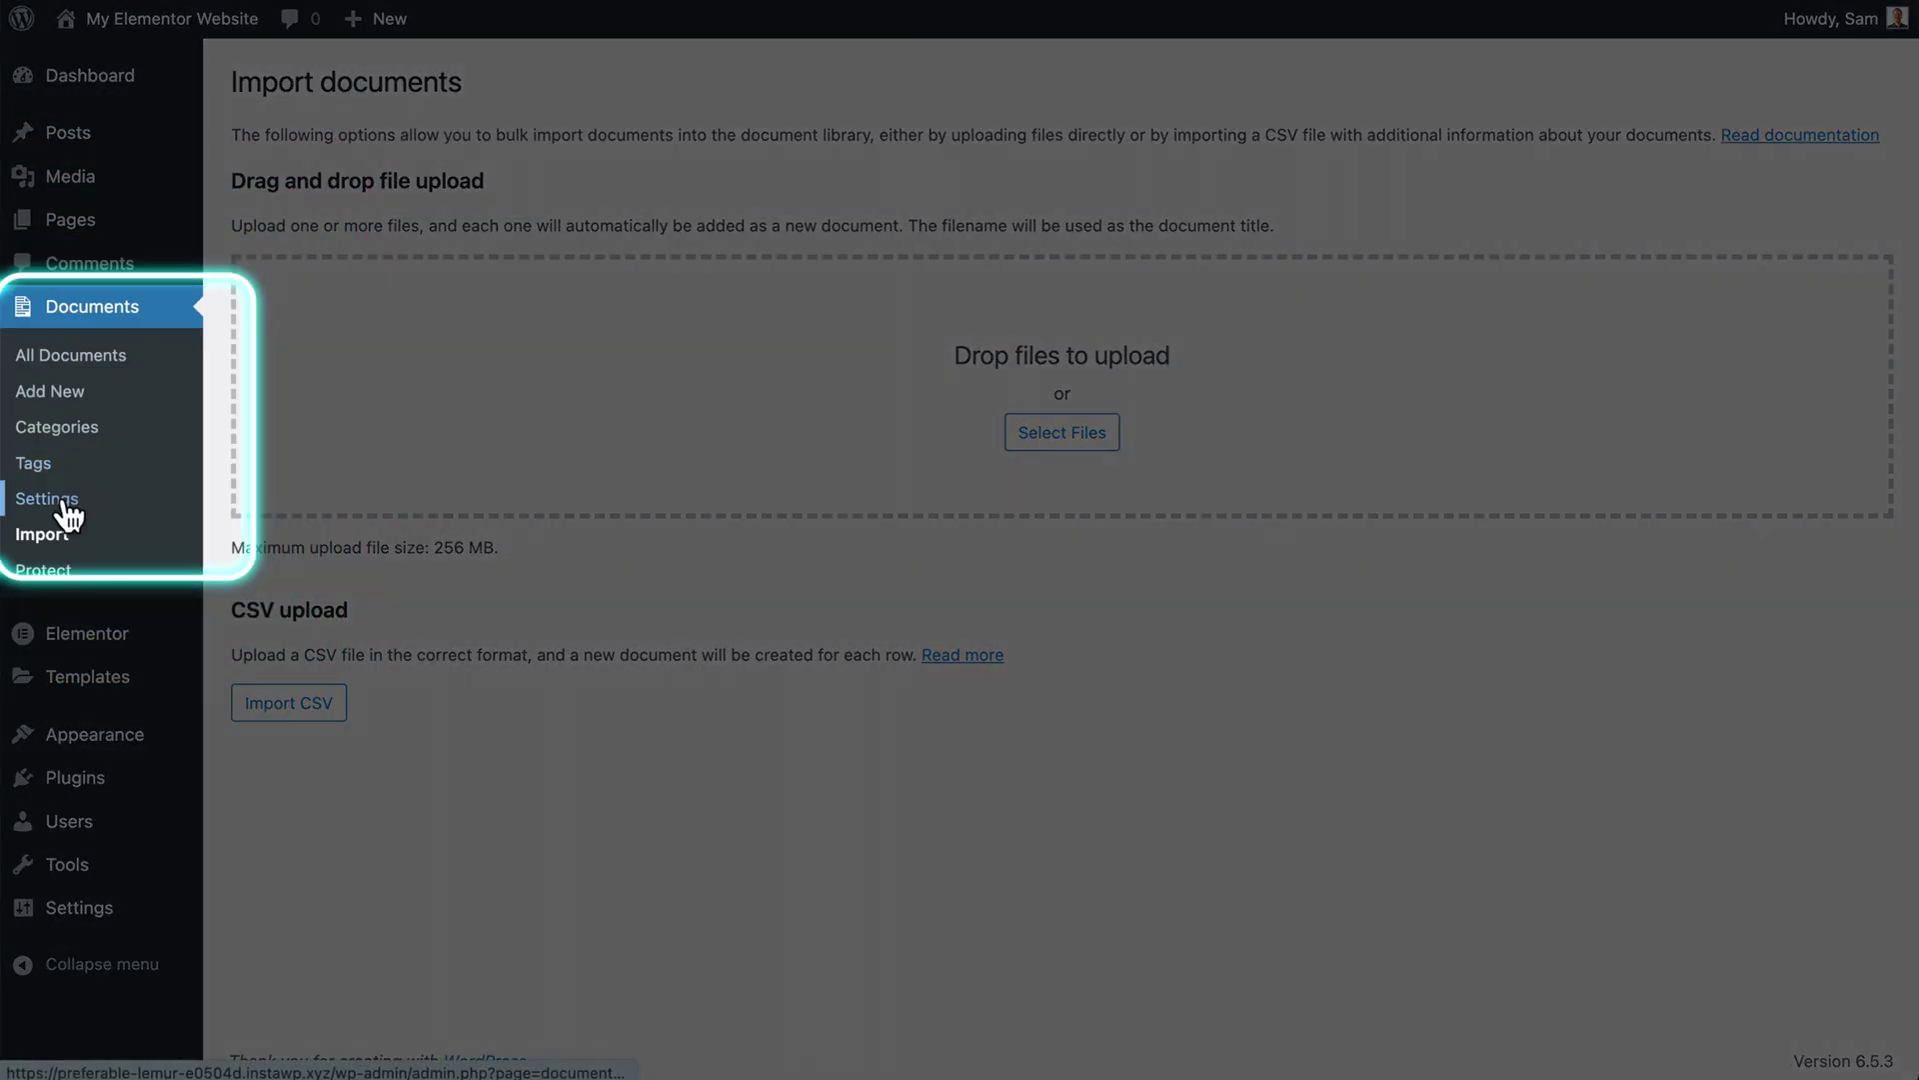
pyautogui.click(66, 500)
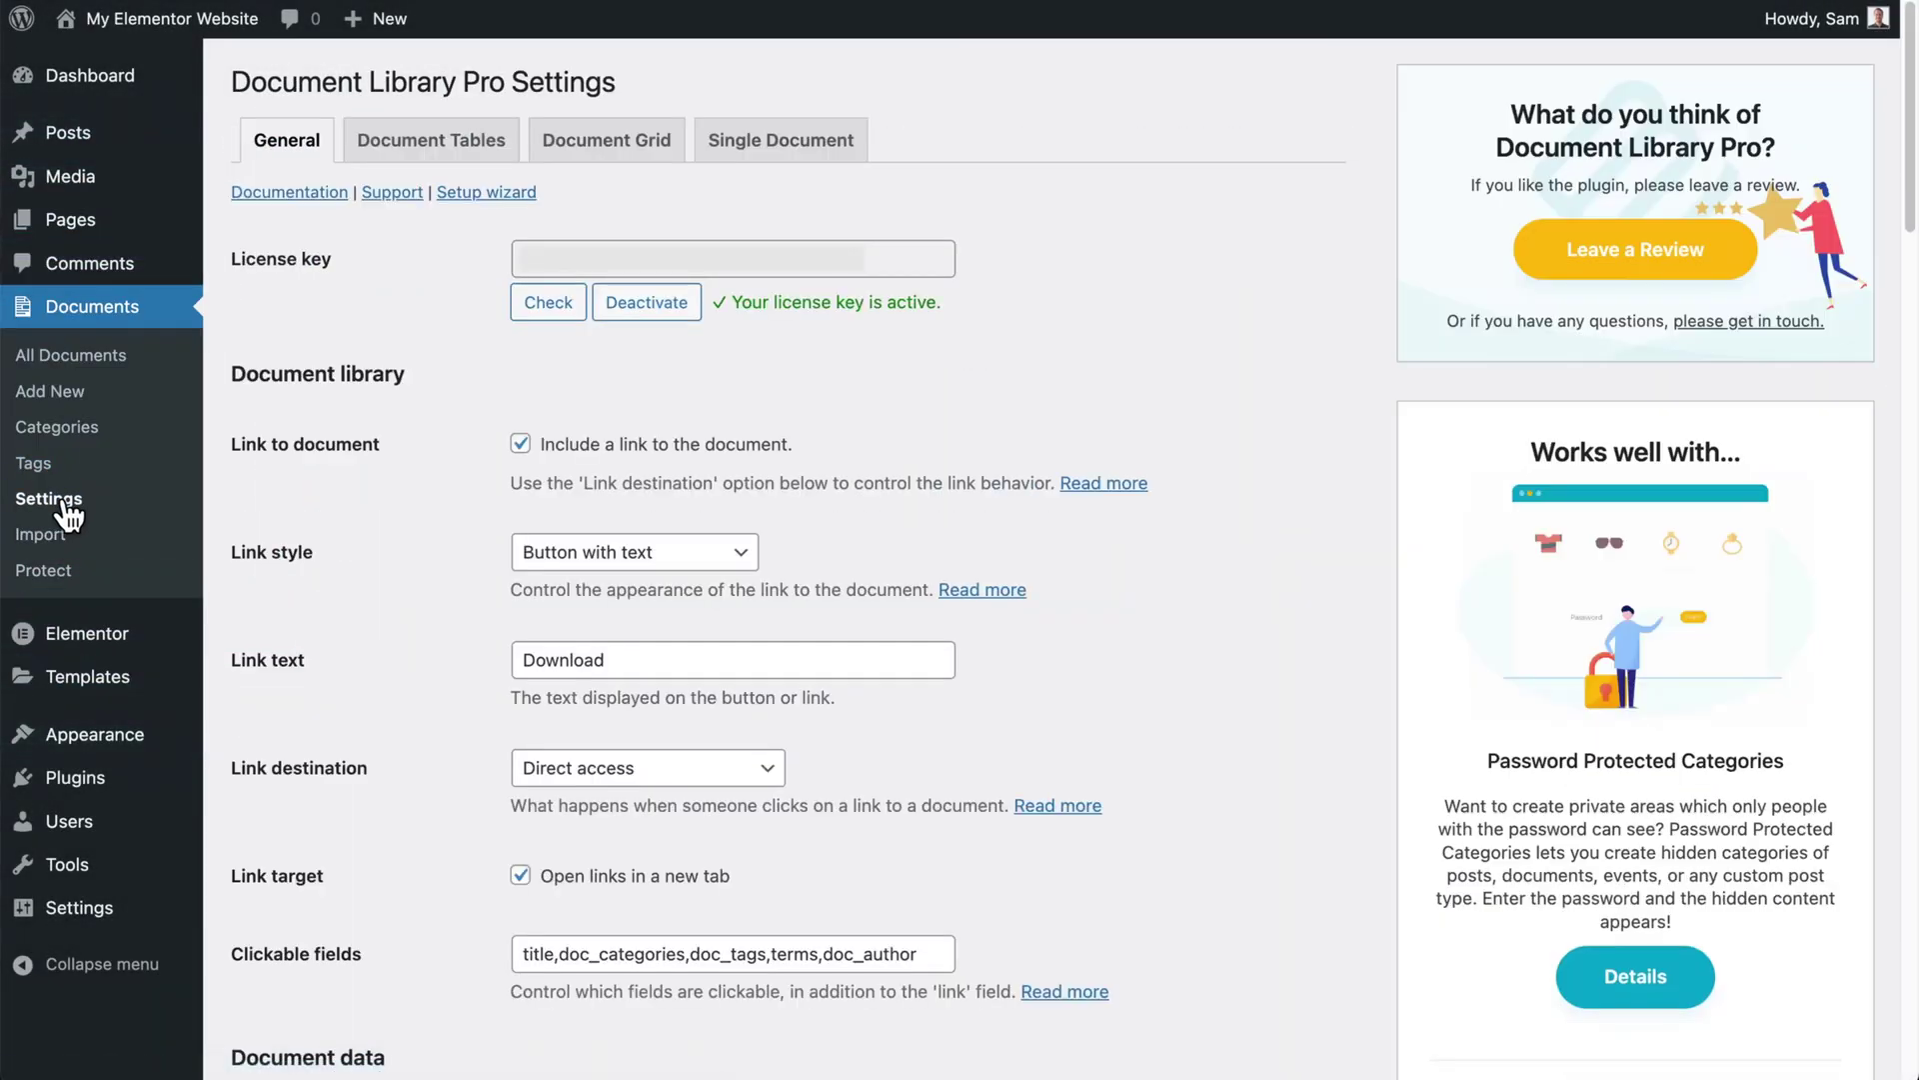
# Confirm Grid as default layout and lightbox previews in General settings, then save changes
pyautogui.scroll(-5, 370, 556)
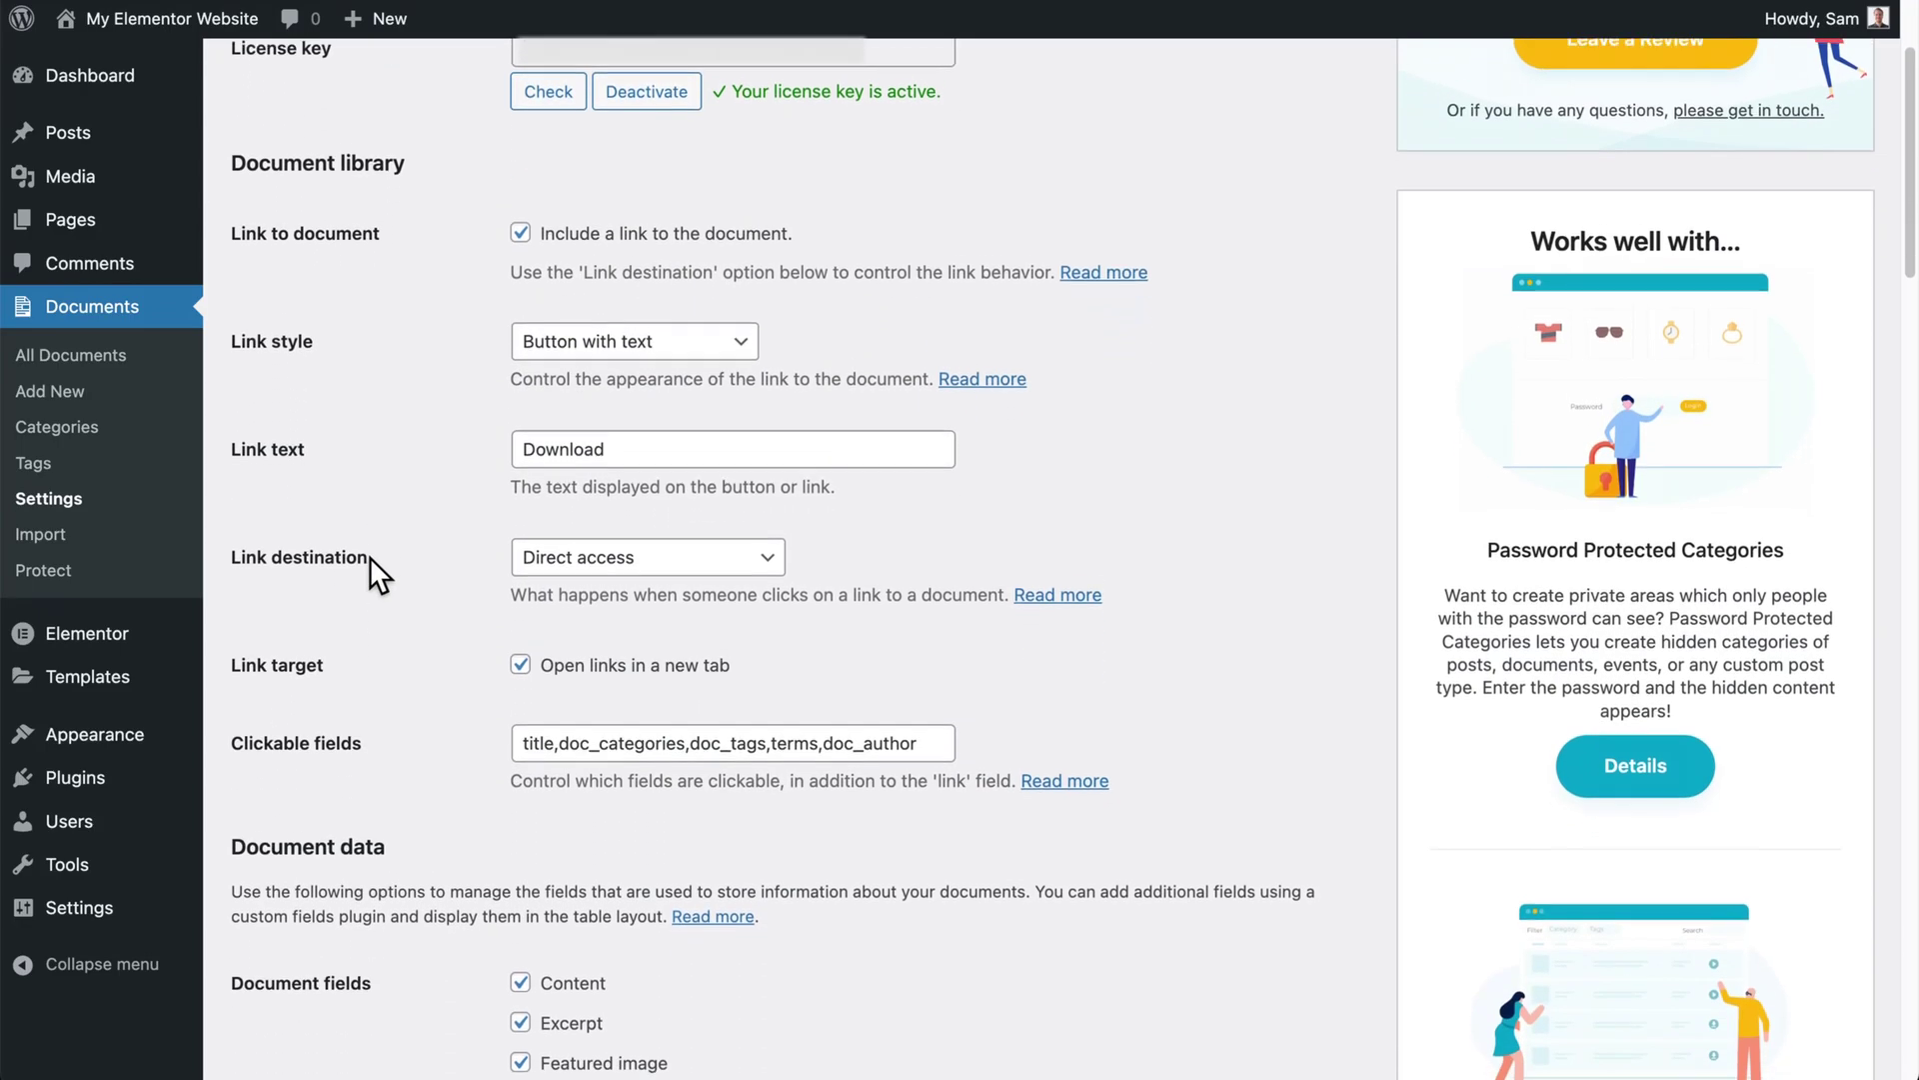
pyautogui.scroll(-12, 369, 556)
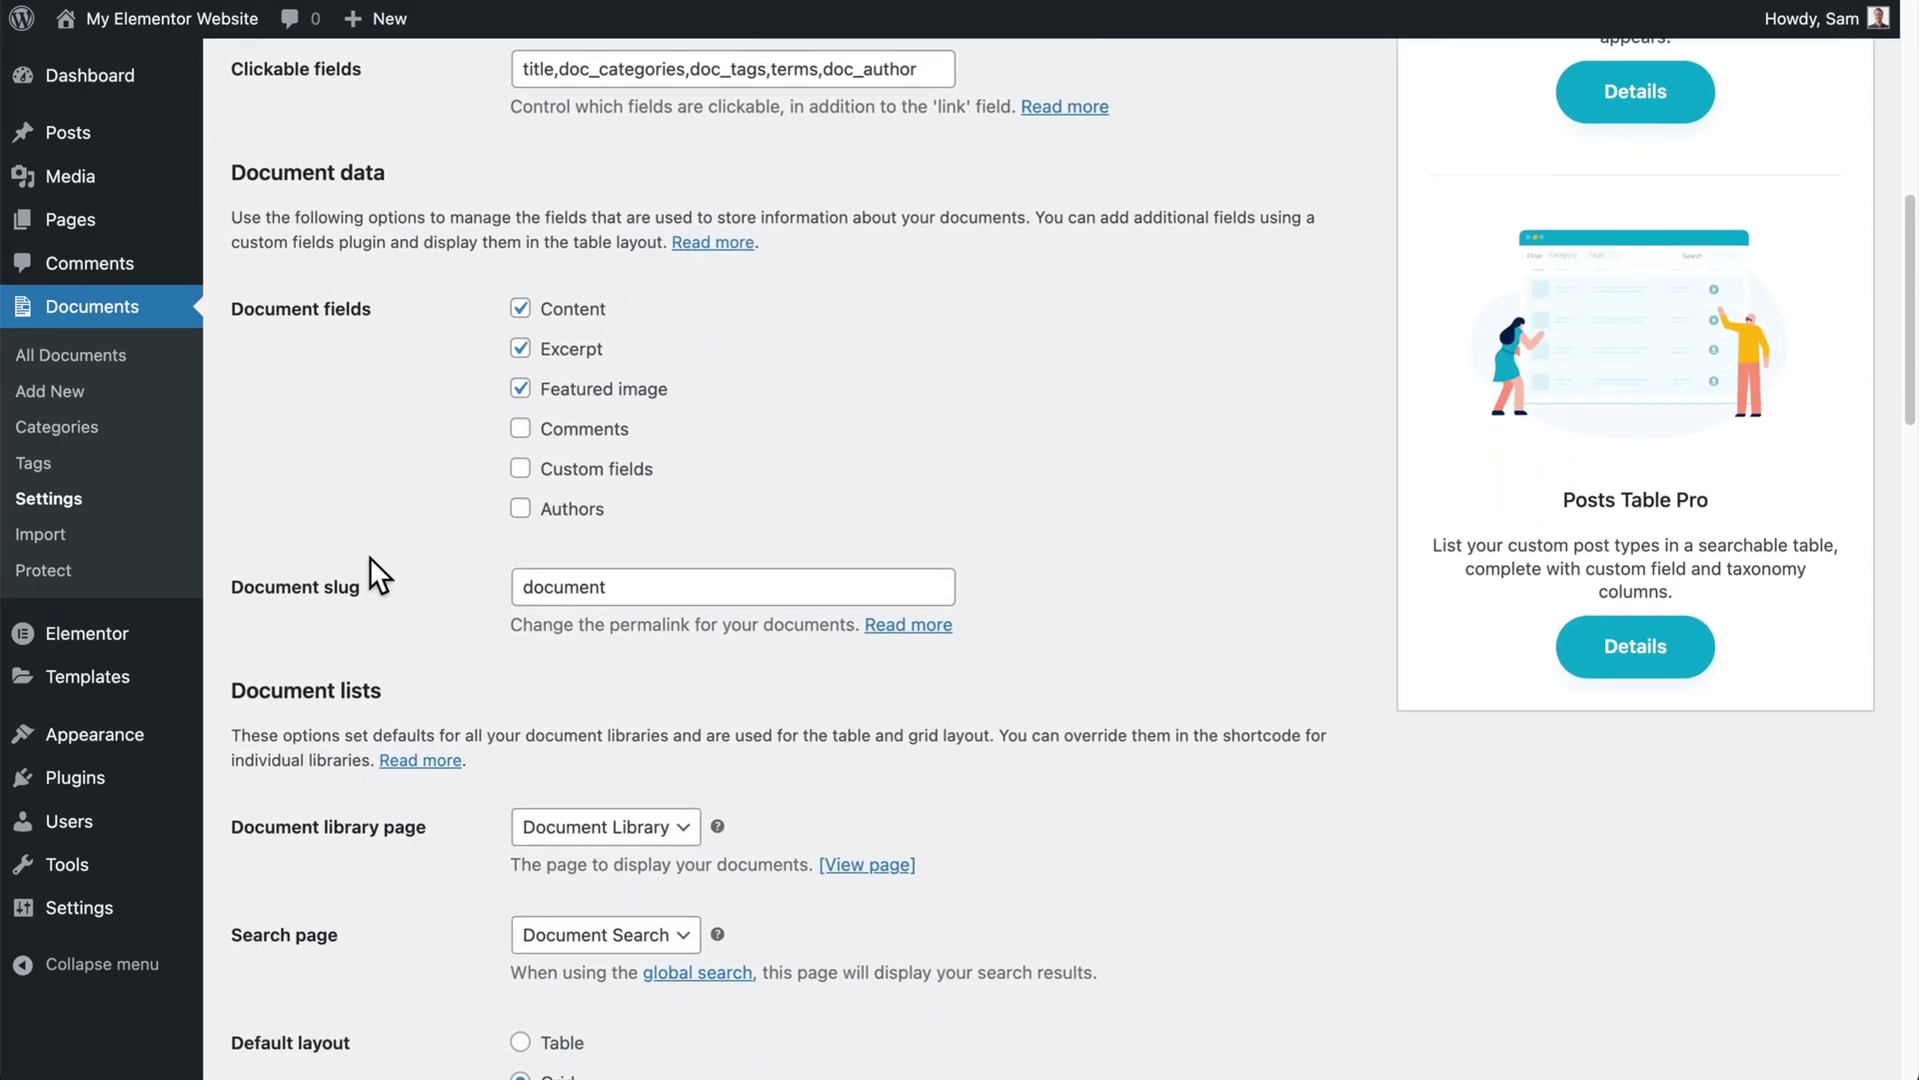
pyautogui.scroll(-4, 370, 556)
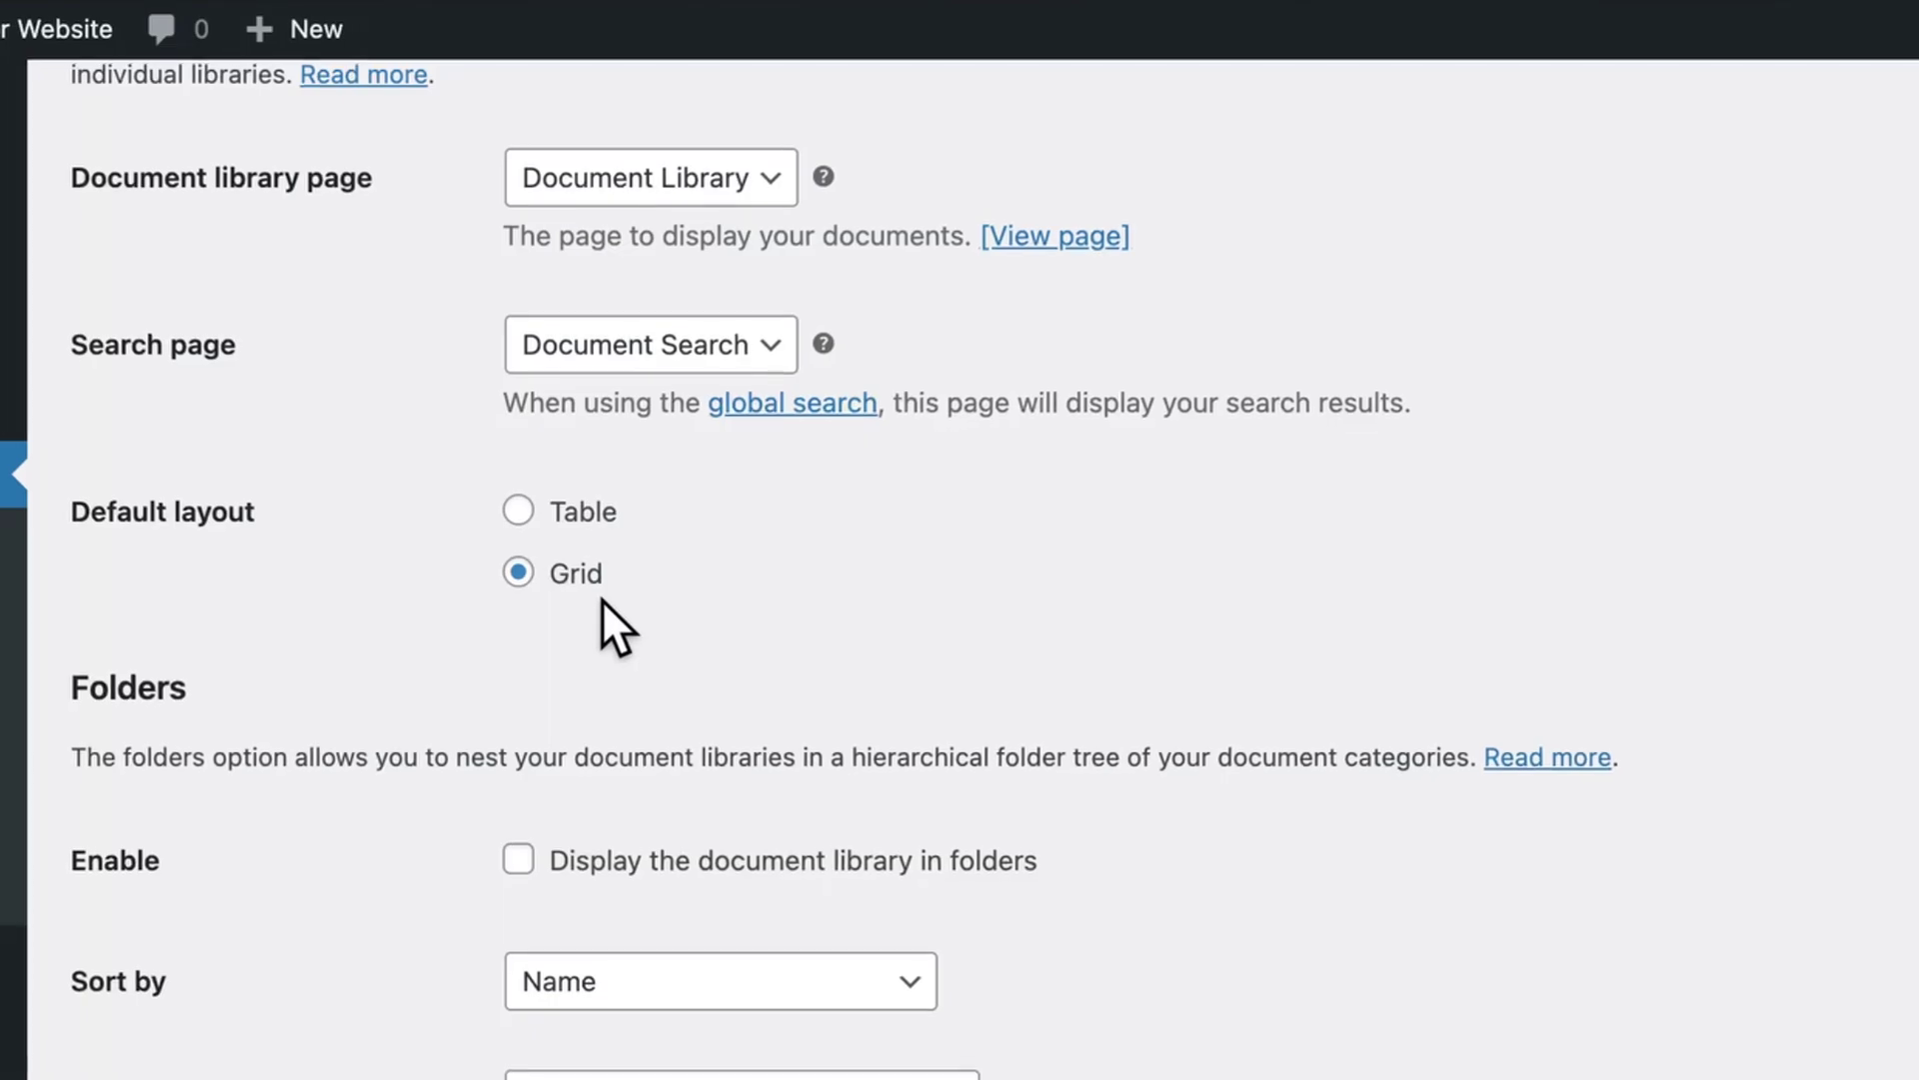
pyautogui.scroll(-8, 574, 385)
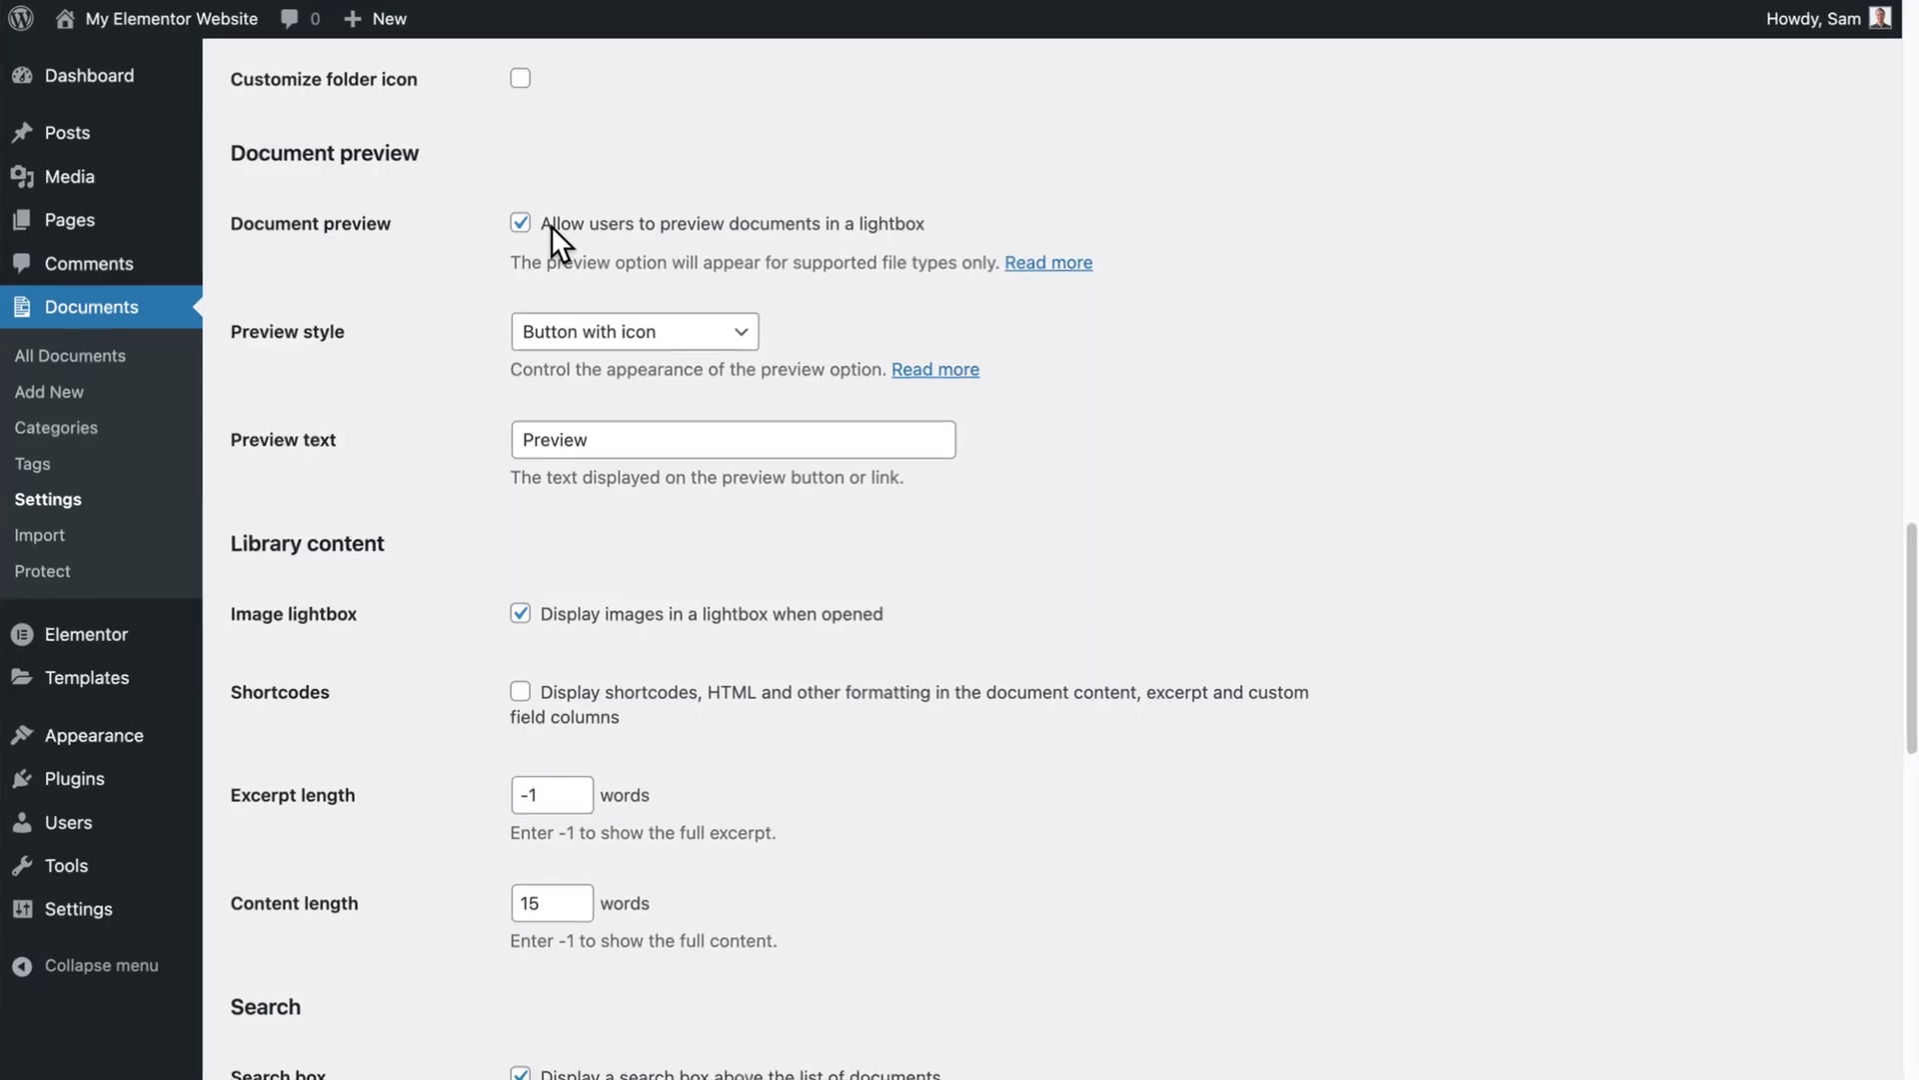
pyautogui.scroll(-14, 550, 225)
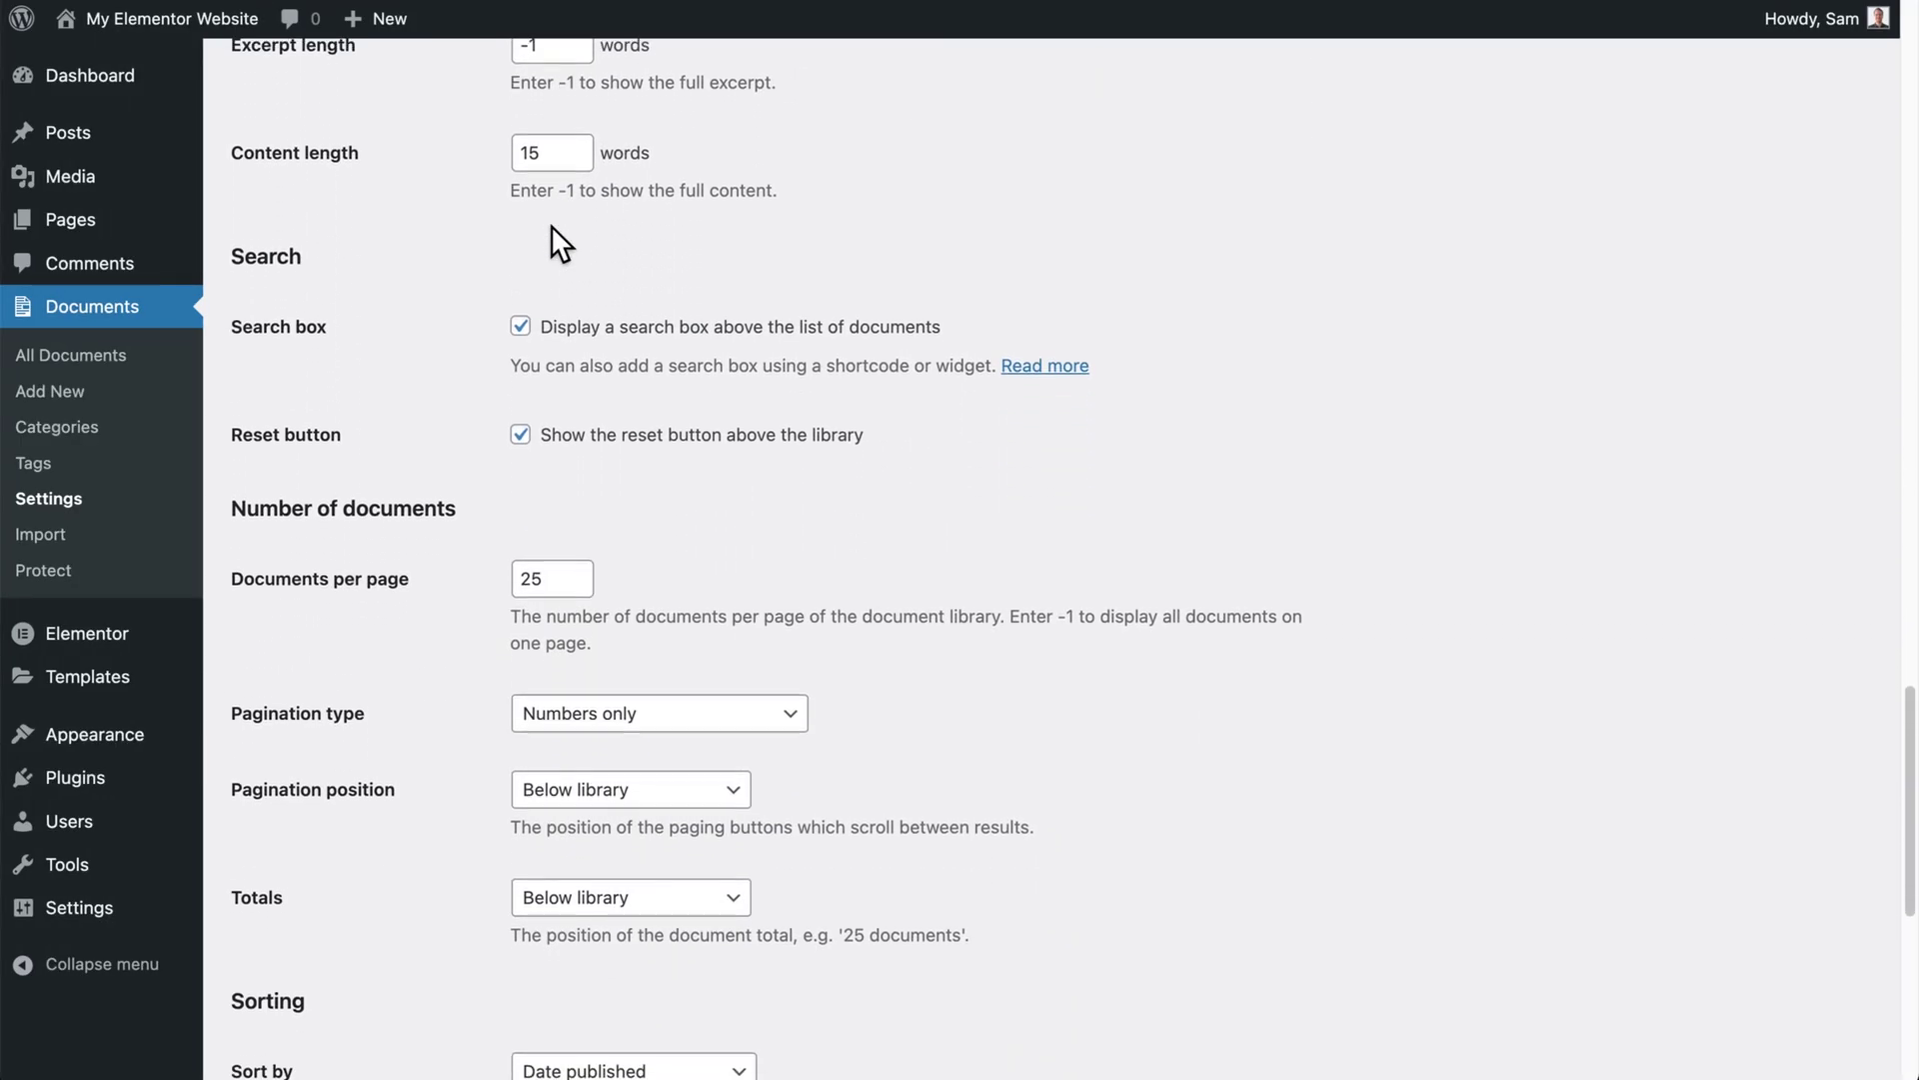
pyautogui.scroll(-2, 549, 240)
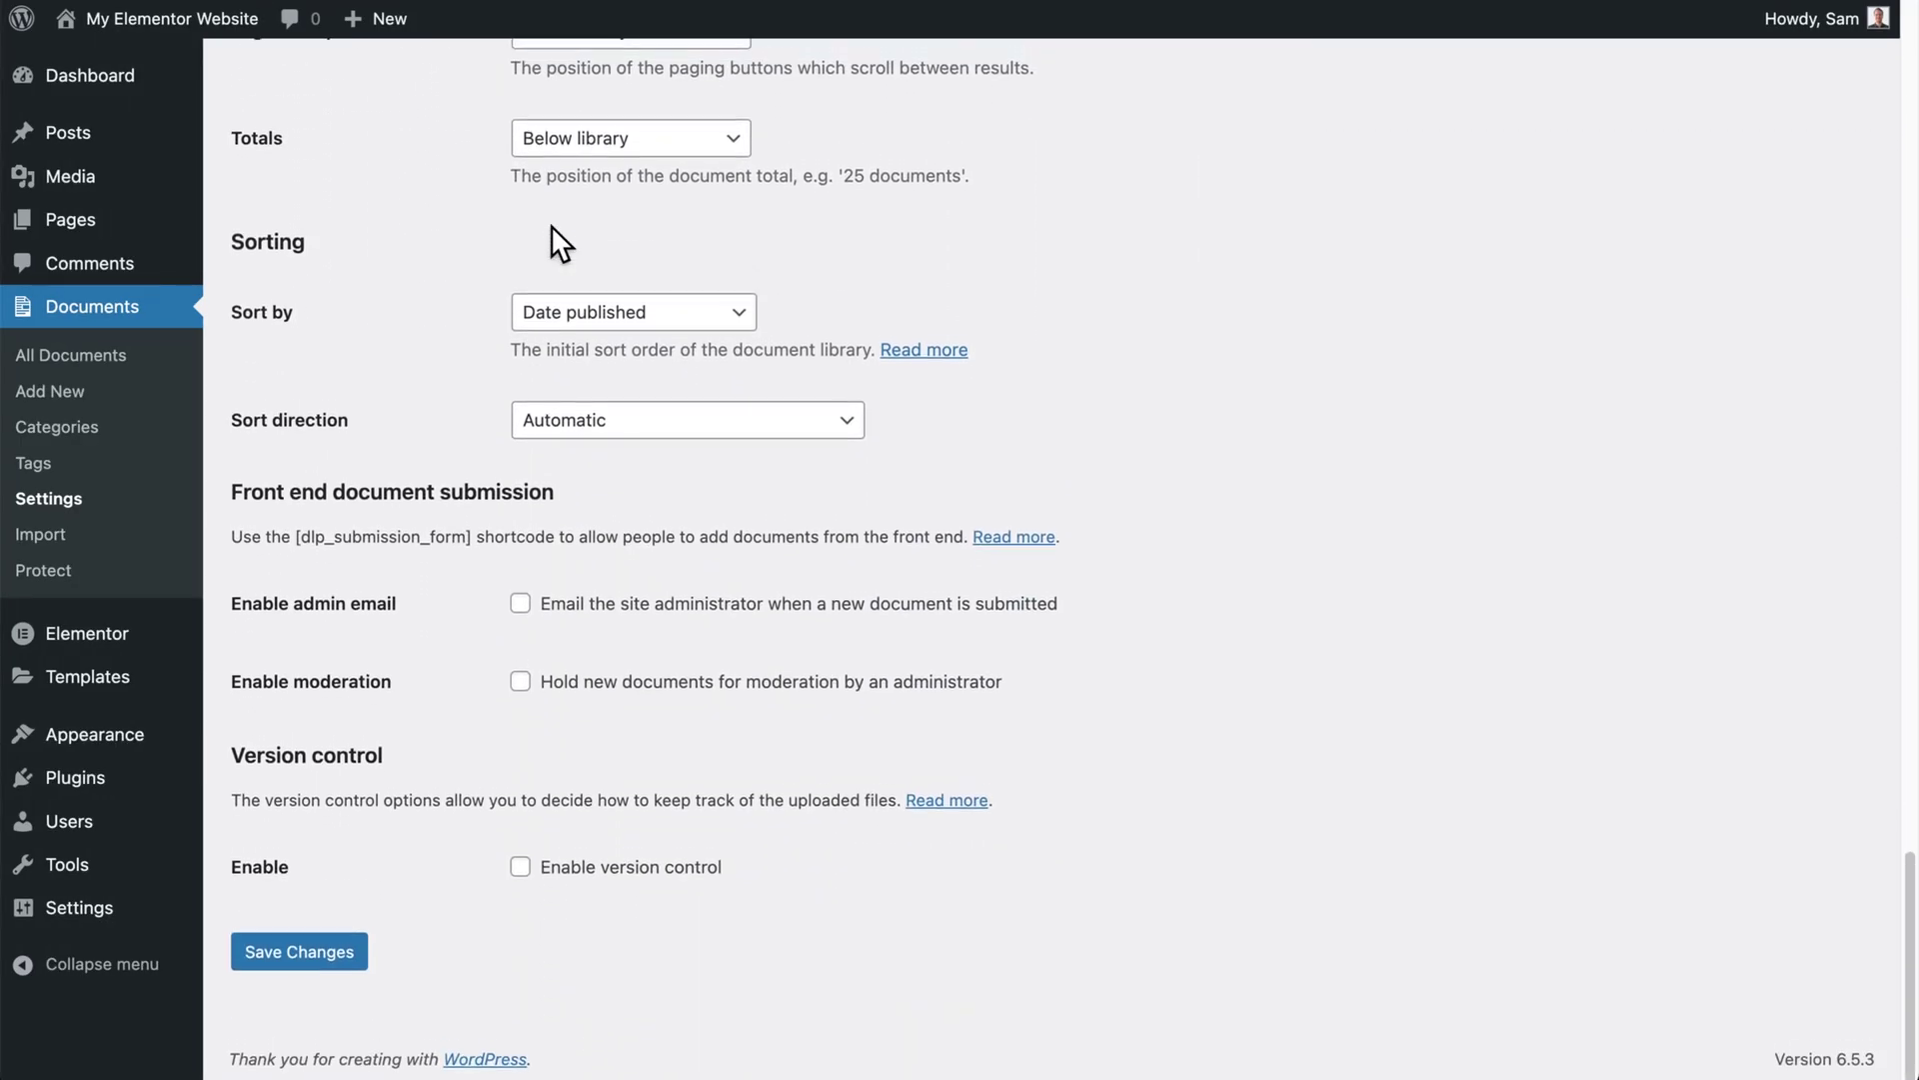
pyautogui.click(282, 962)
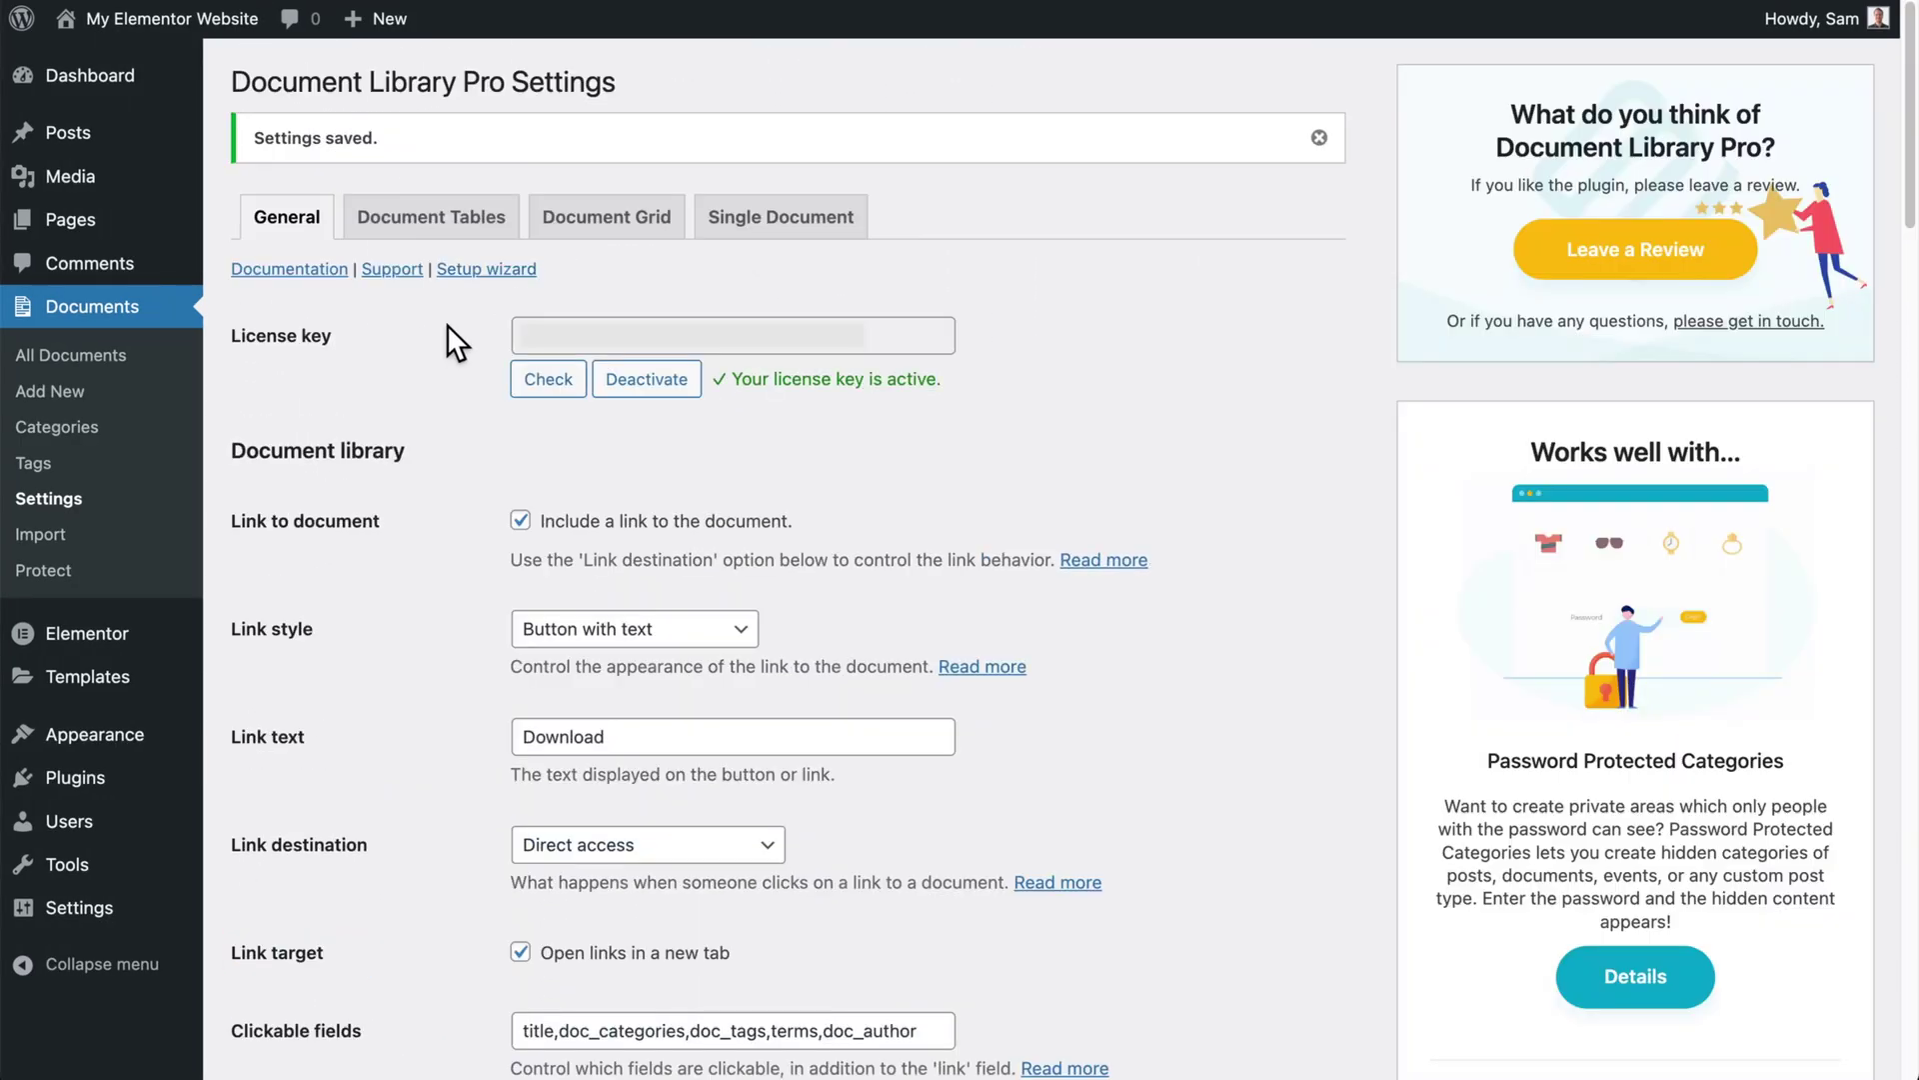
# Save the Document Grid settings with the Number of columns left at Auto-size
pyautogui.click(592, 233)
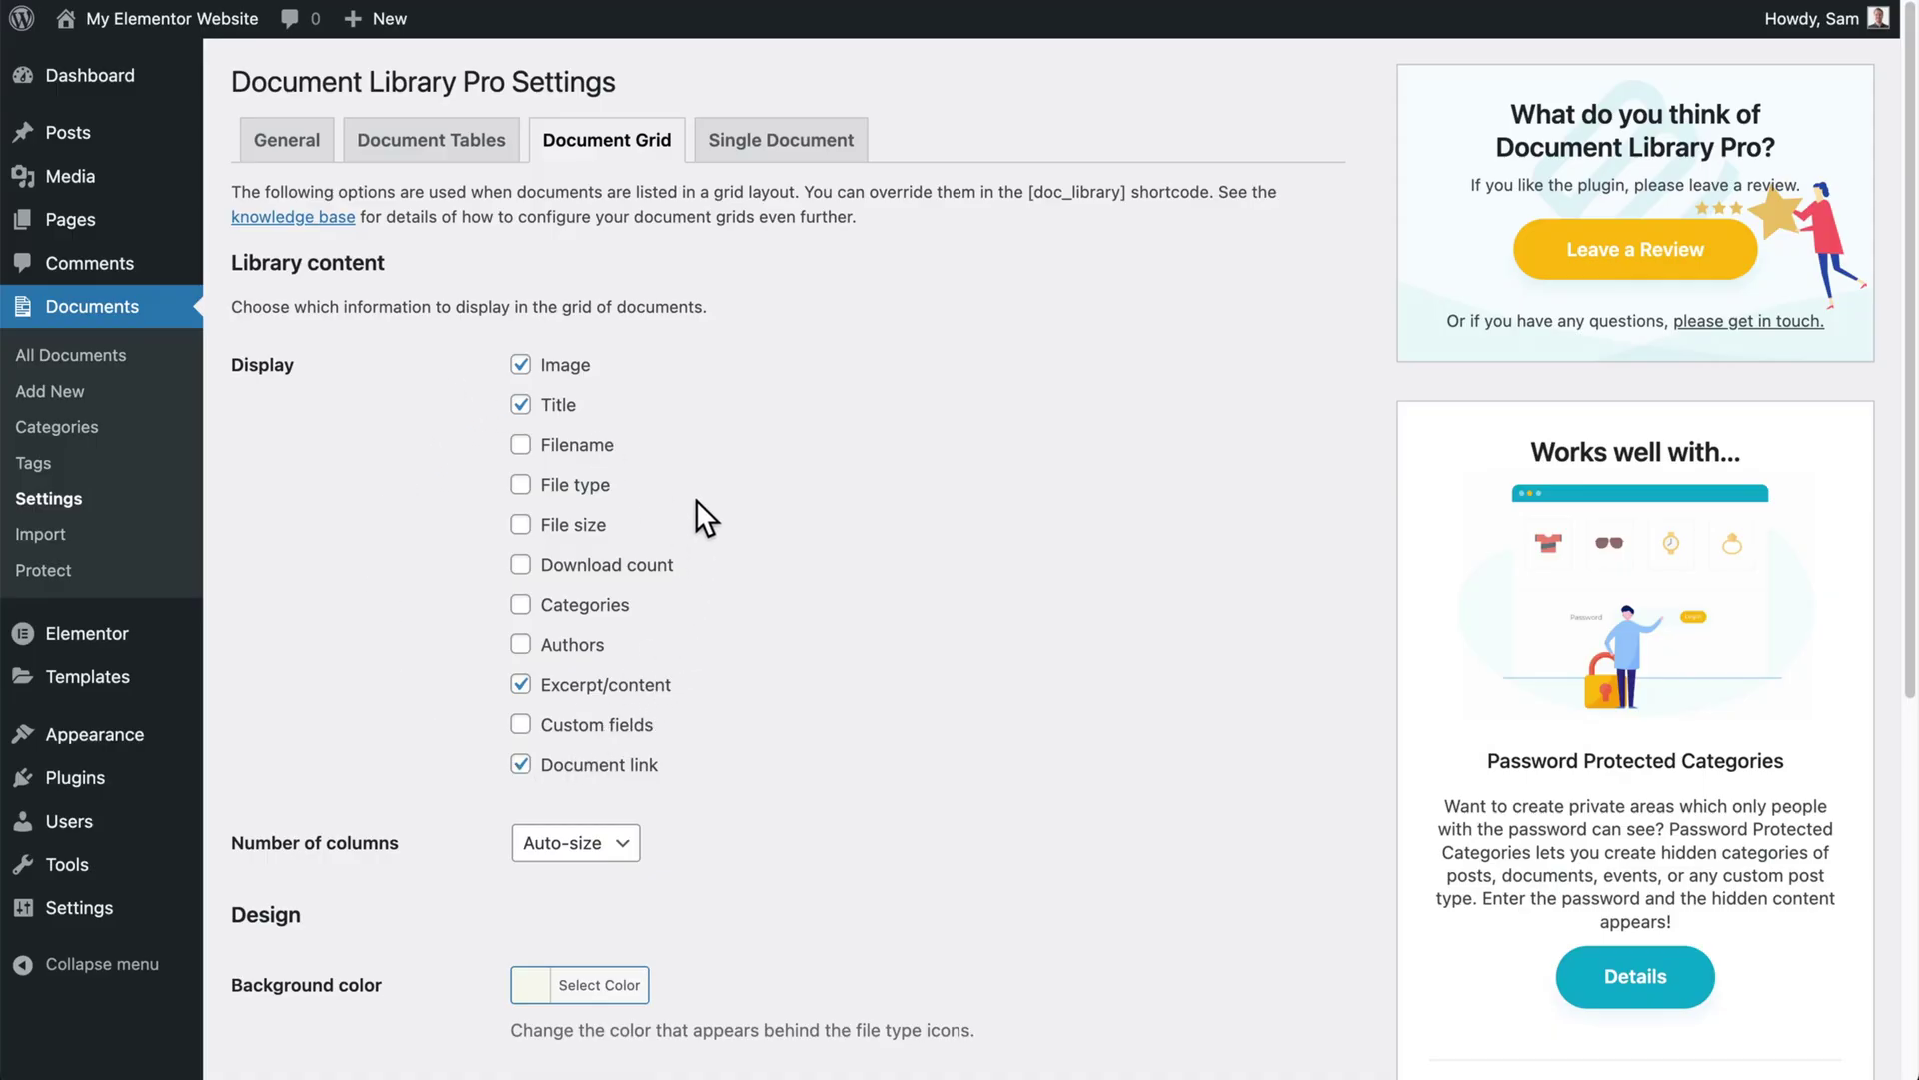
pyautogui.scroll(-5, 694, 497)
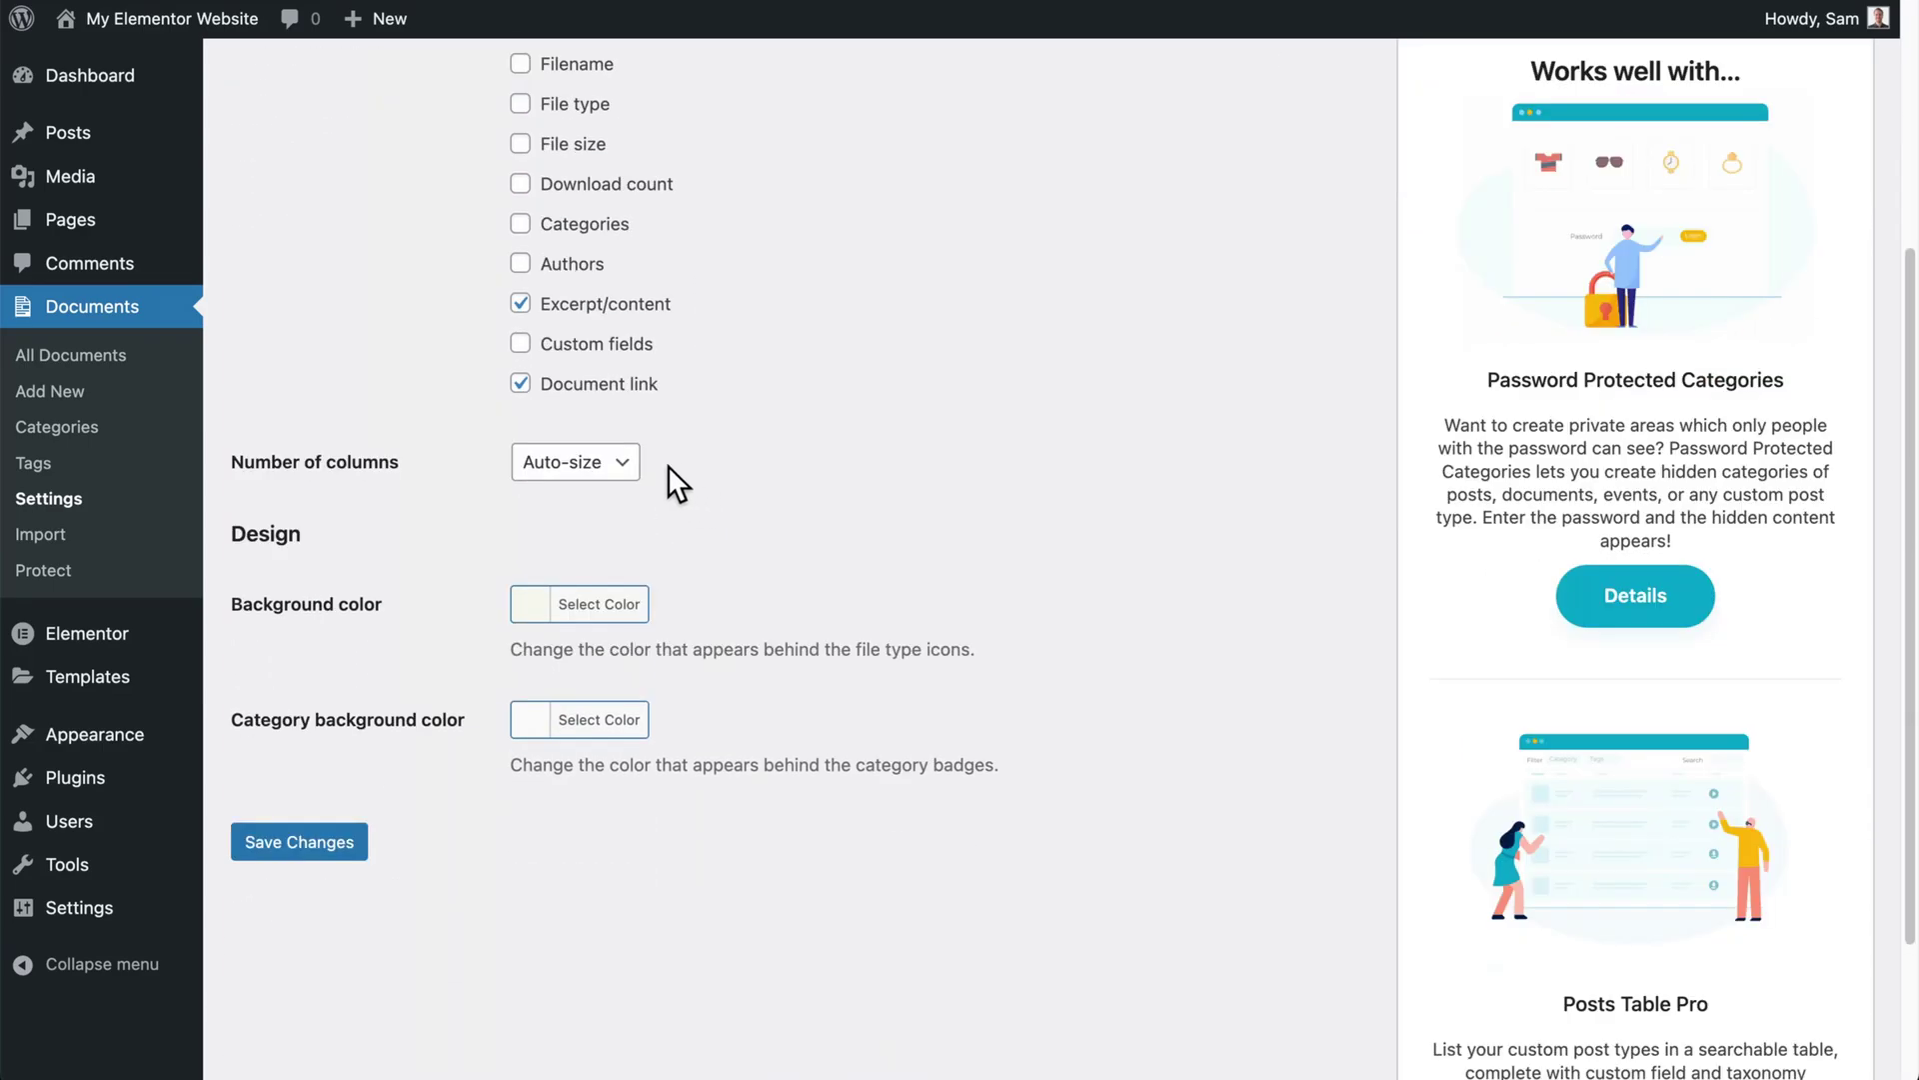
pyautogui.click(629, 478)
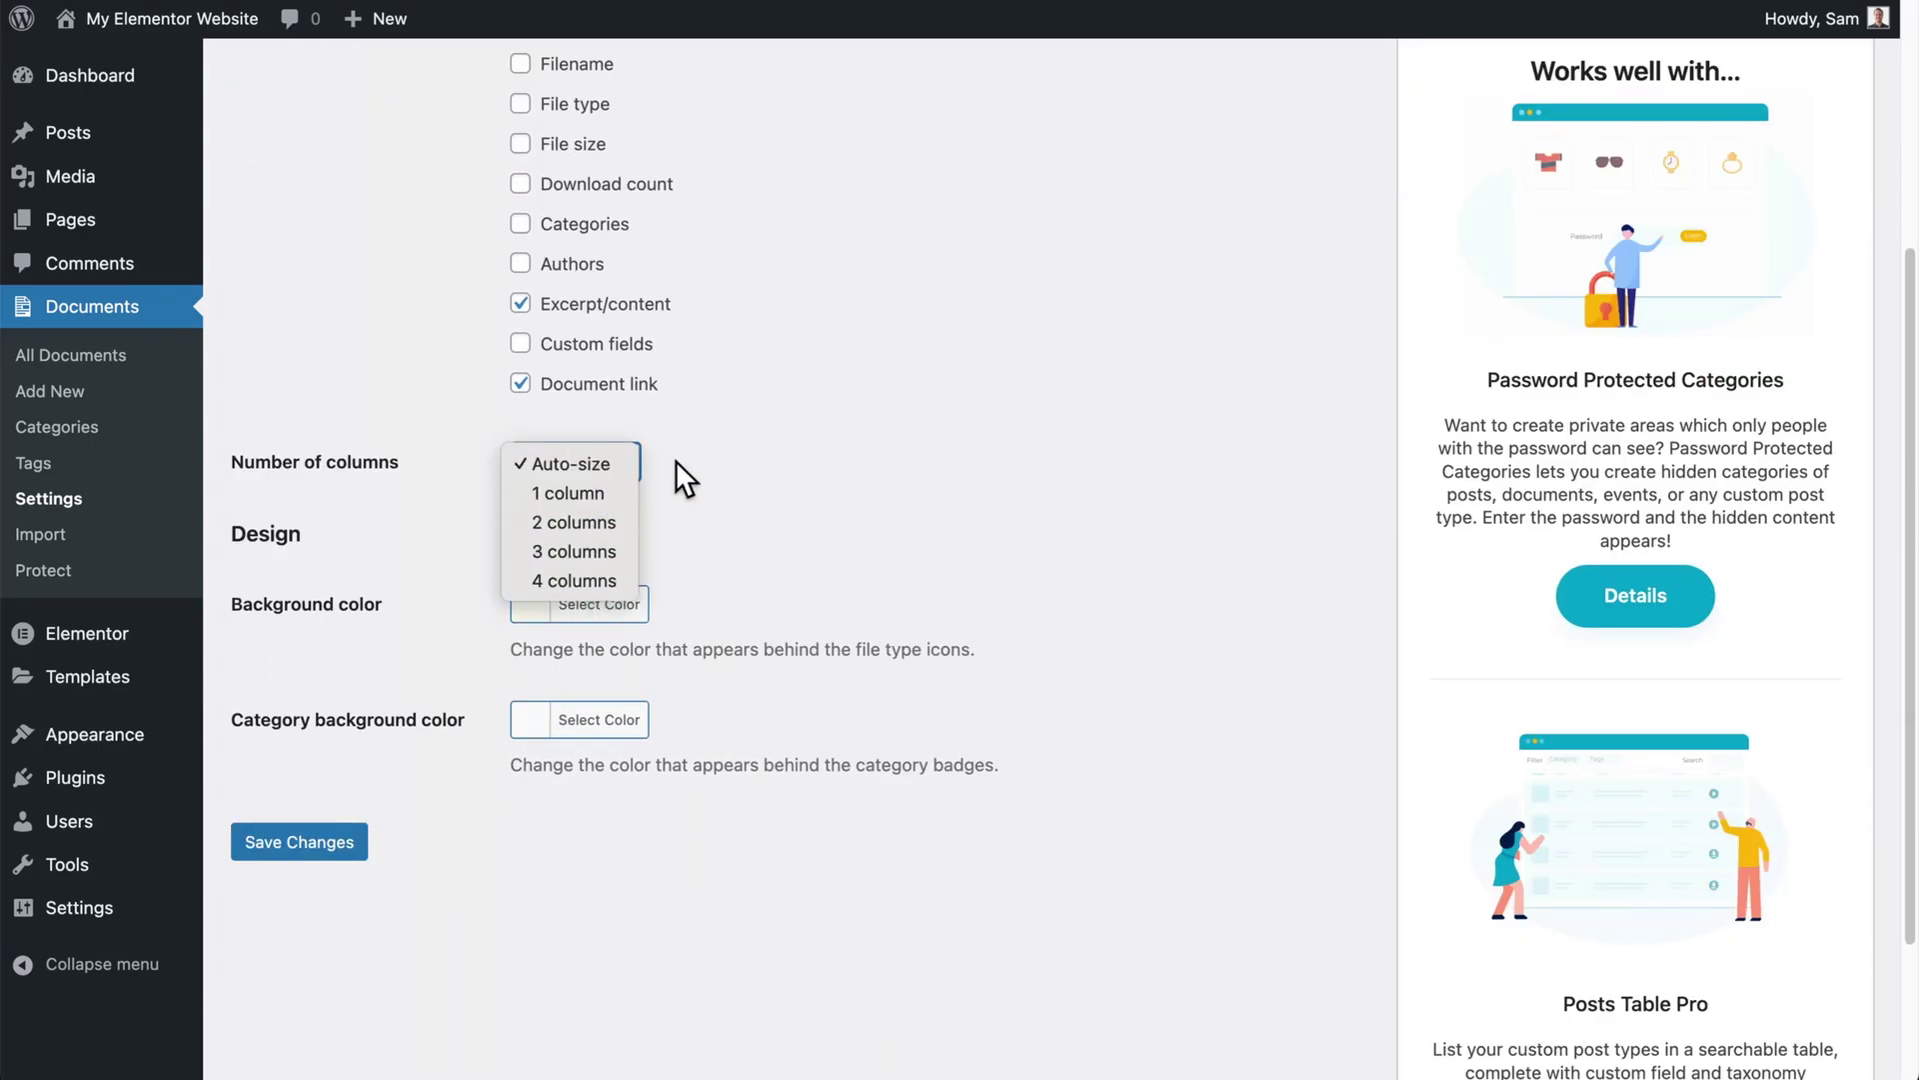
pyautogui.click(737, 457)
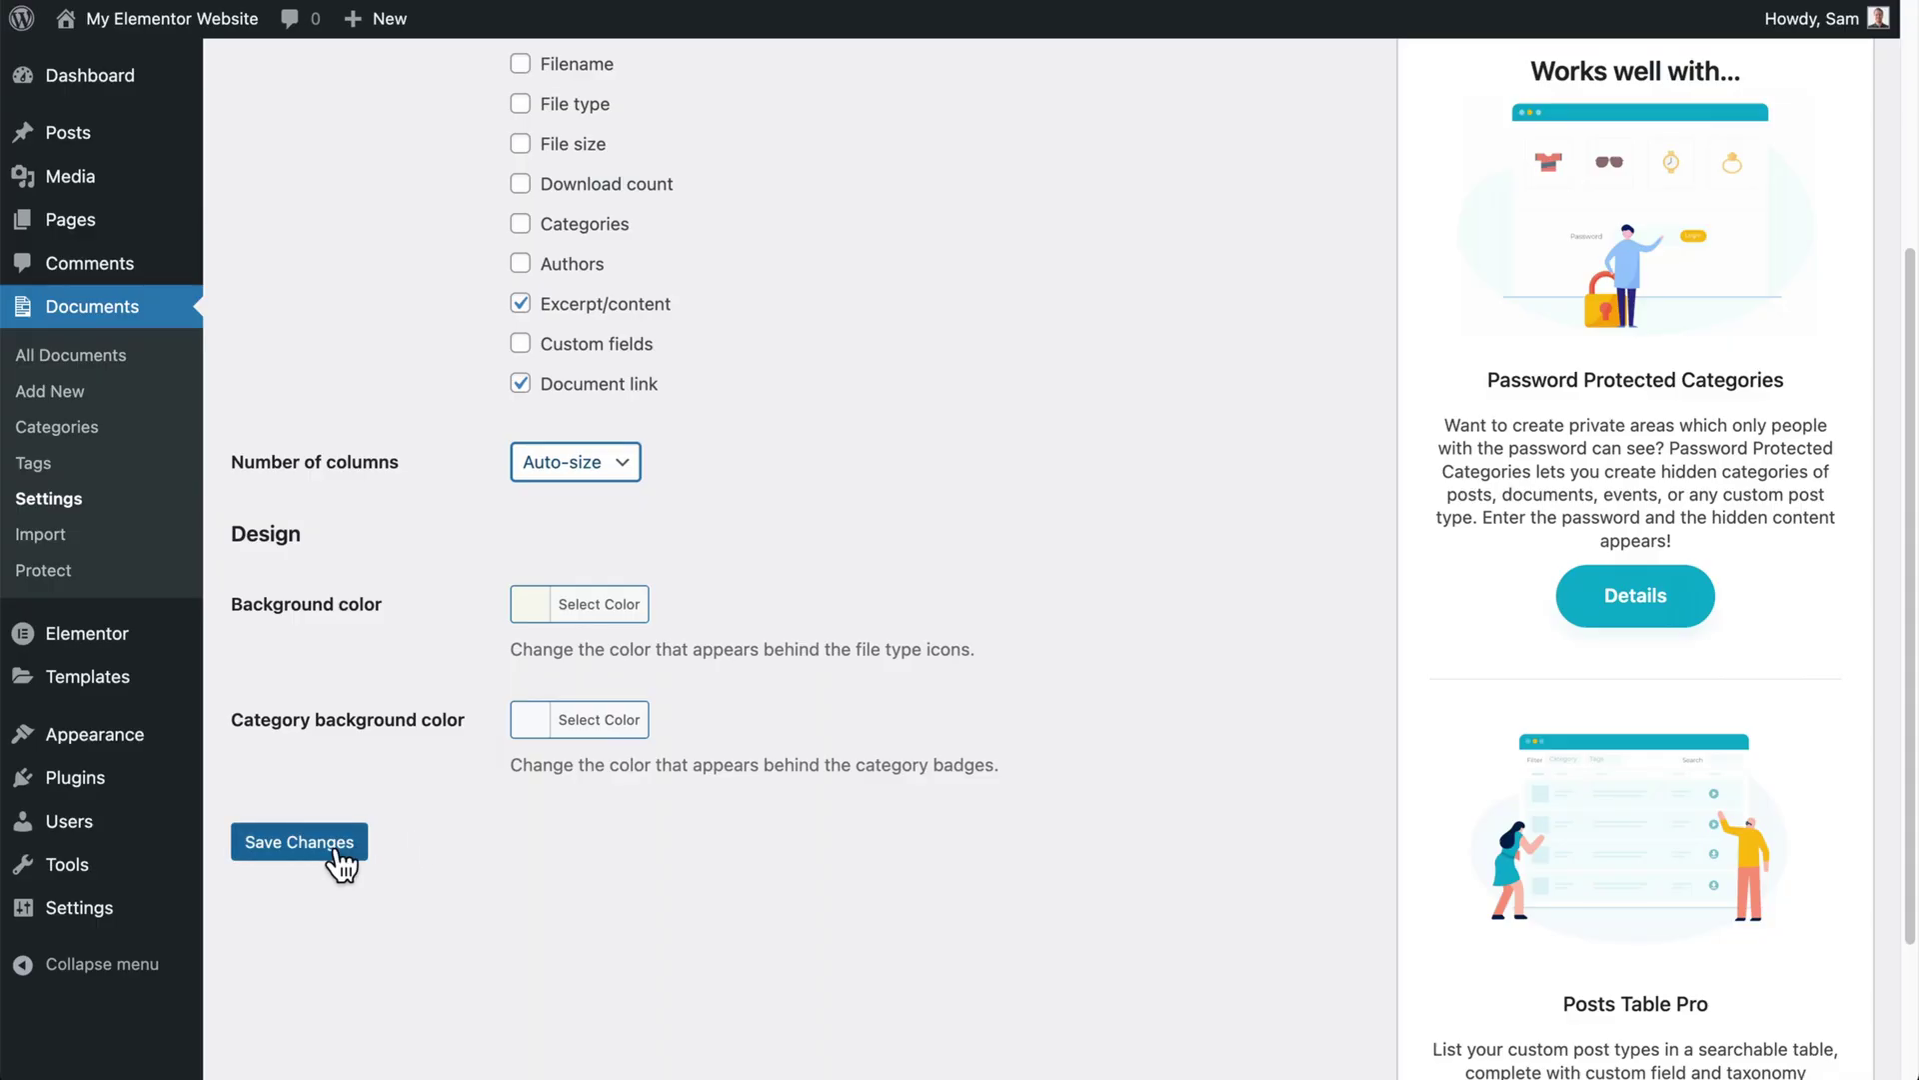
pyautogui.click(336, 849)
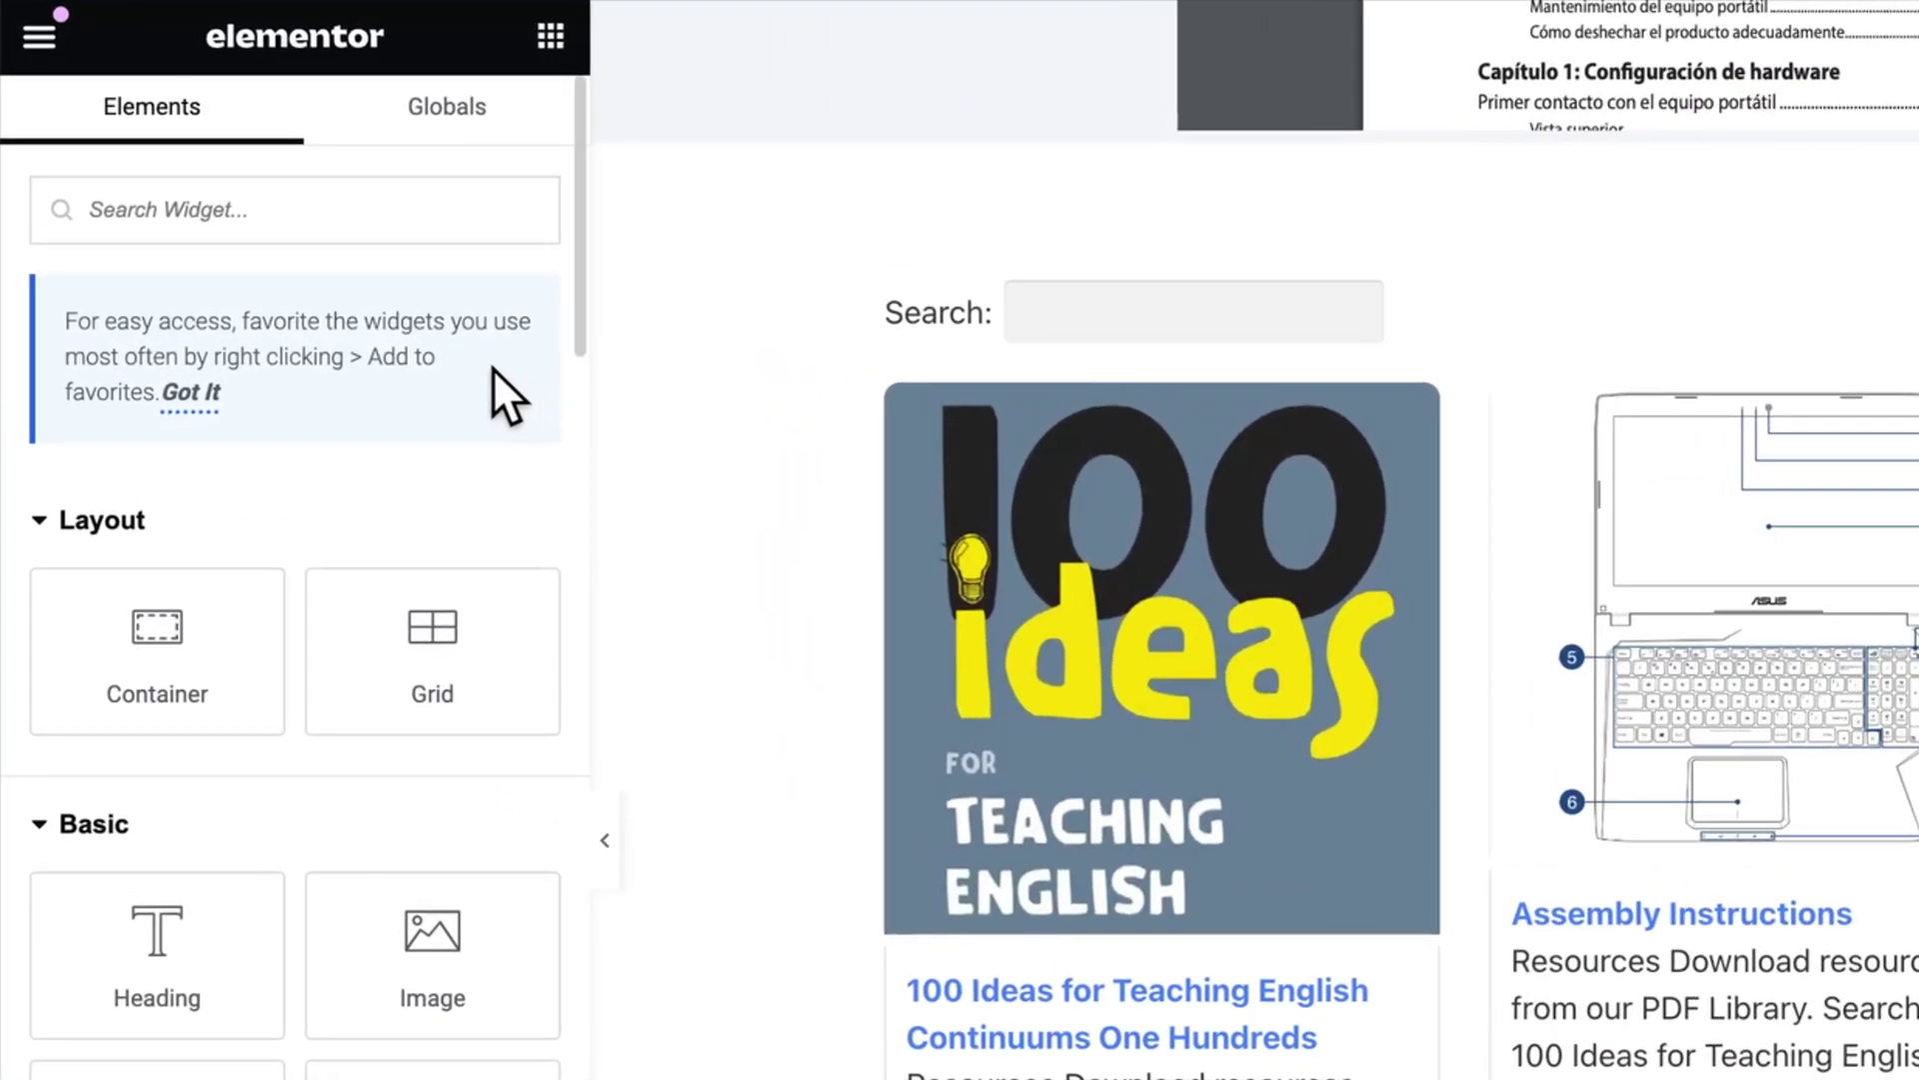
# Add a Shortcode widget above the document grid and paste [doc_library] into it
pyautogui.click(318, 212)
pyautogui.write('shor')
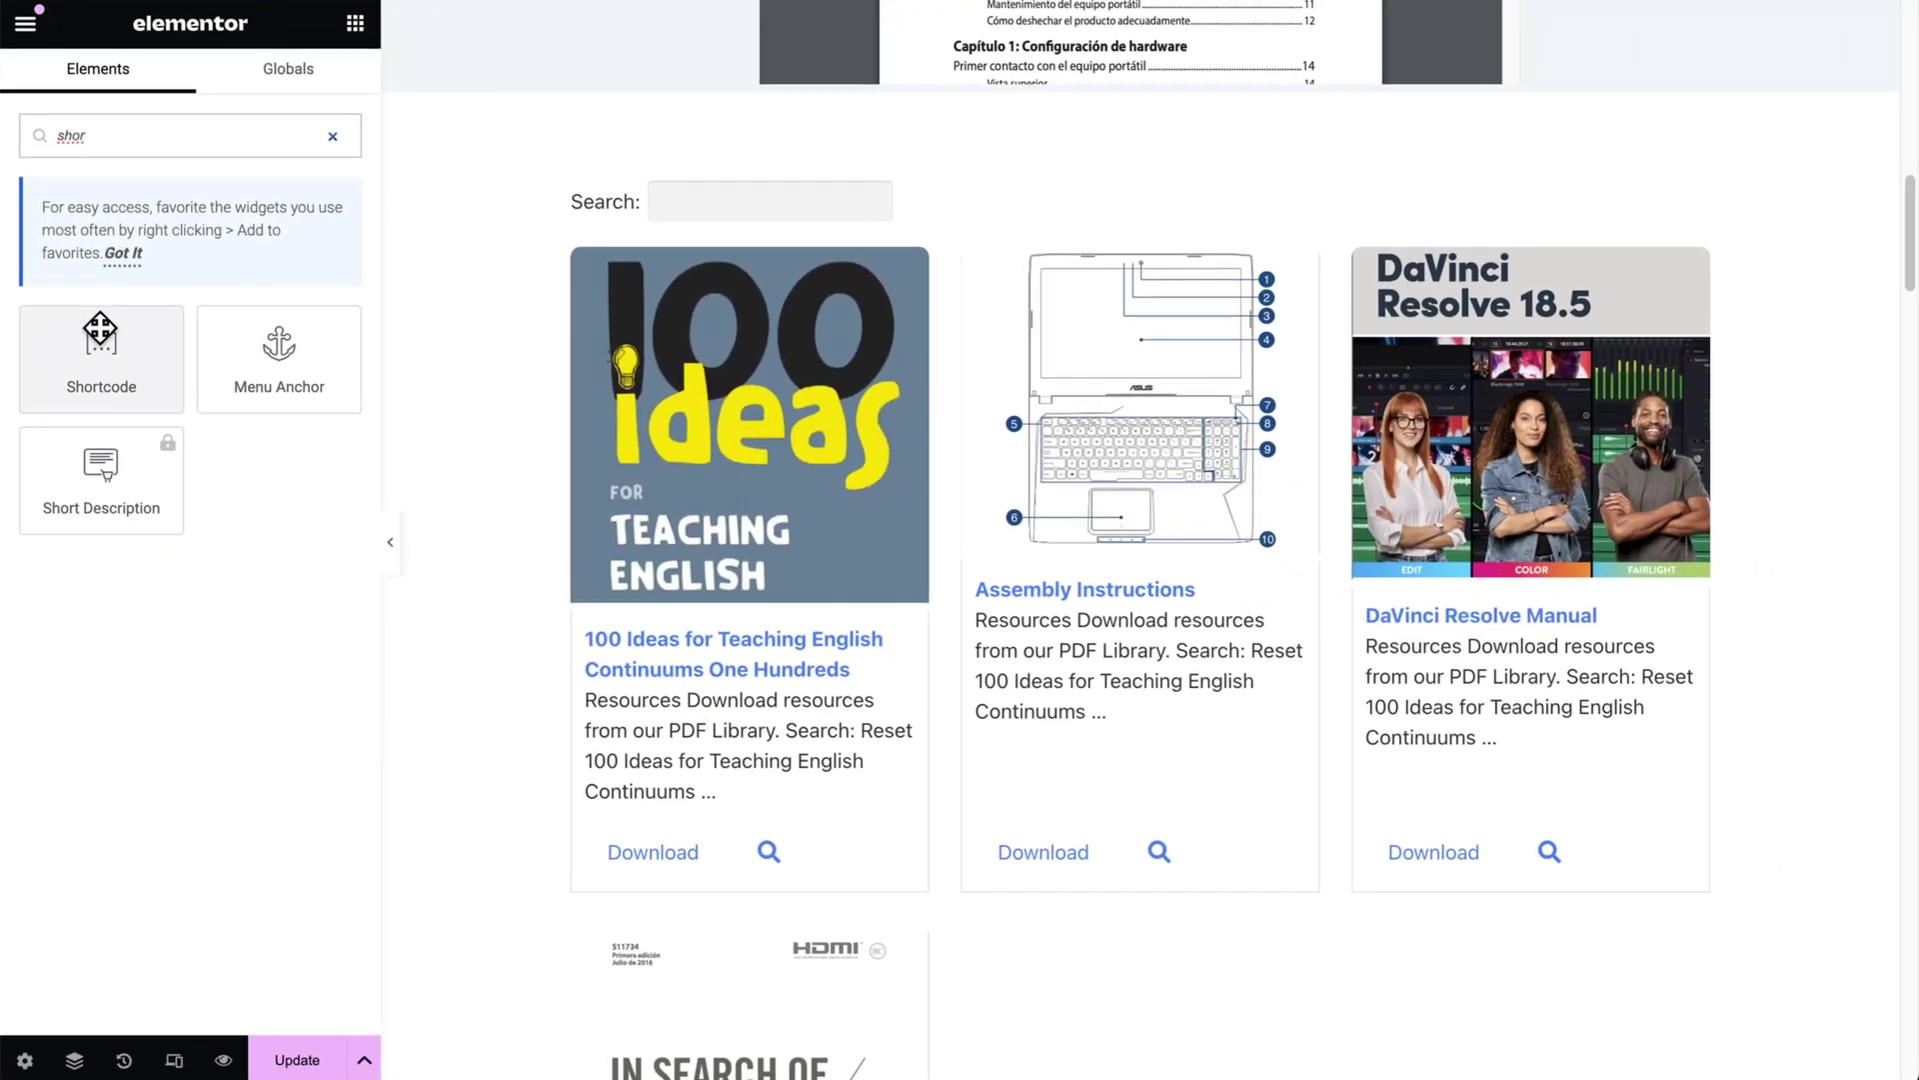
pyautogui.moveTo(116, 366); pyautogui.dragTo(743, 136)
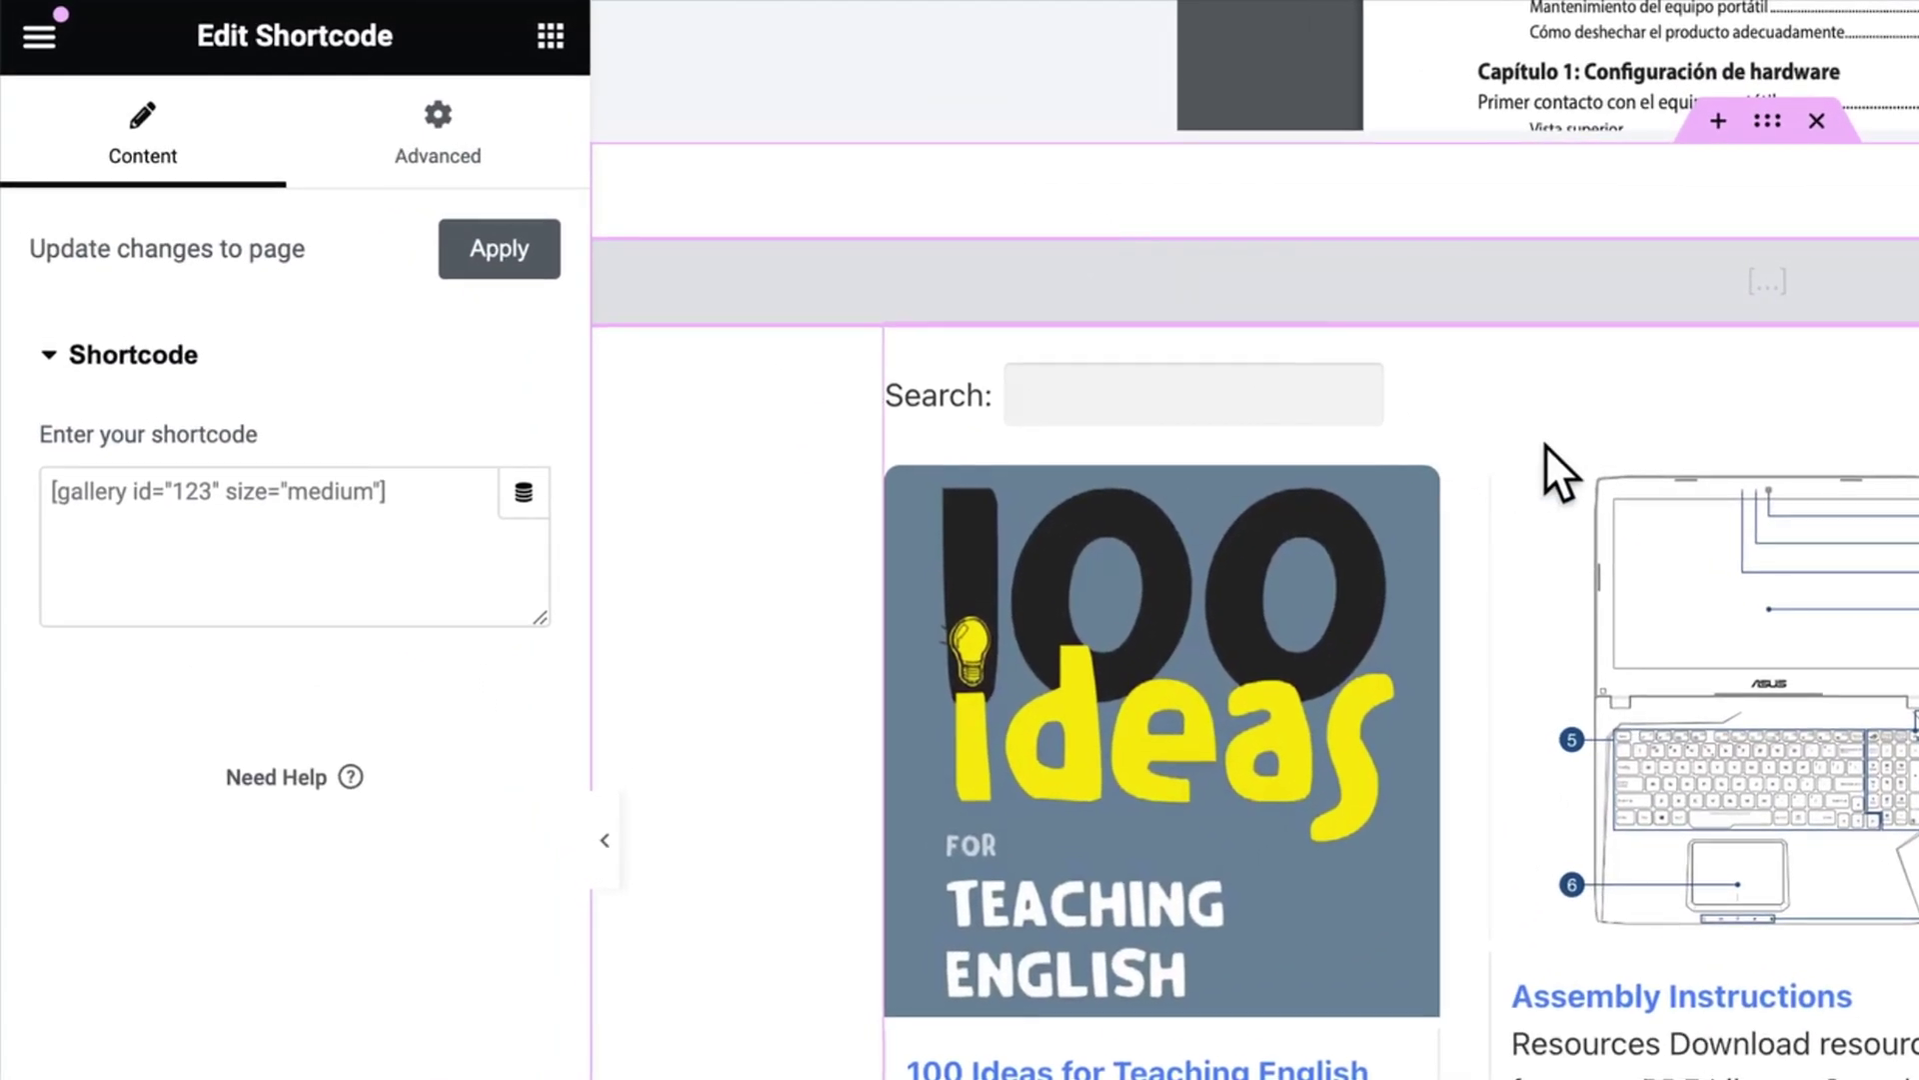
pyautogui.write('[doc_library]')
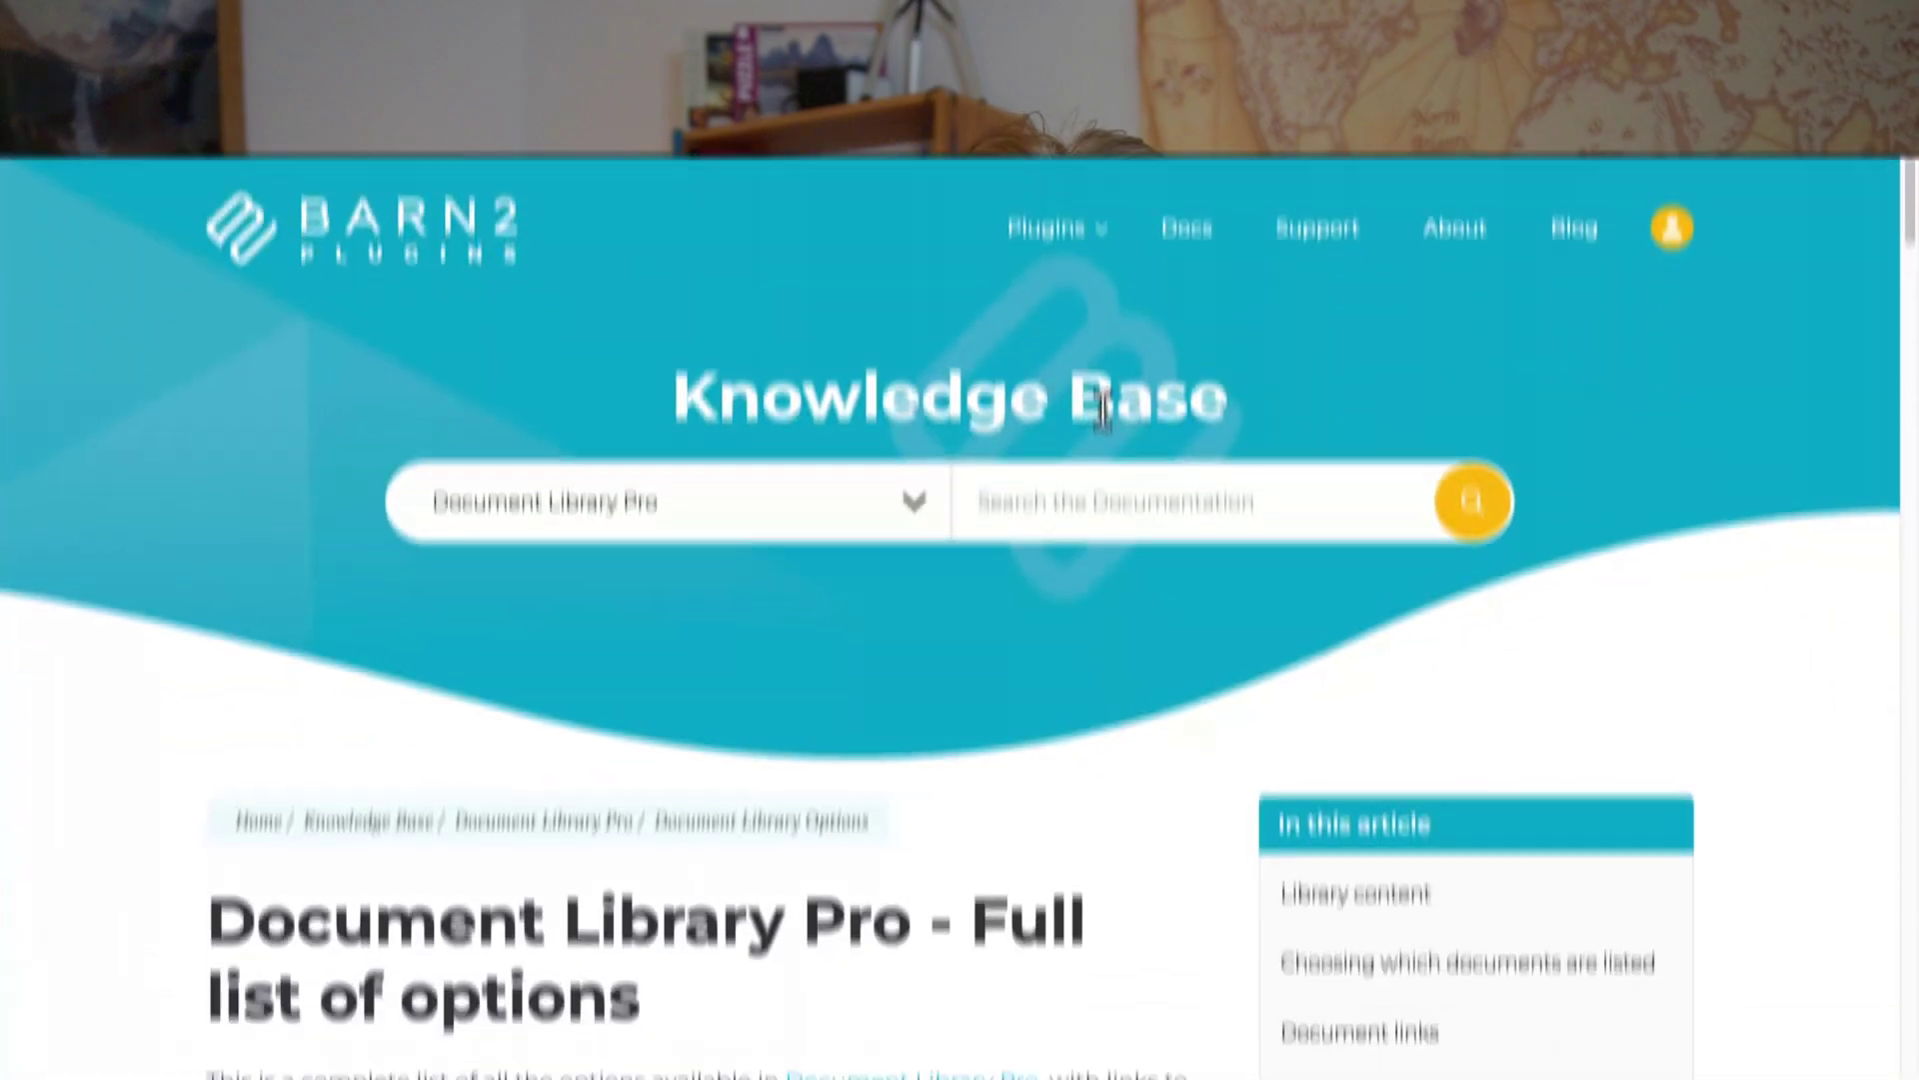
pyautogui.scroll(-5, 1104, 256)
# Scroll through the Barn2 article's list of Document Library Pro shortcode parameters
pyautogui.scroll(-1, 1104, 256)
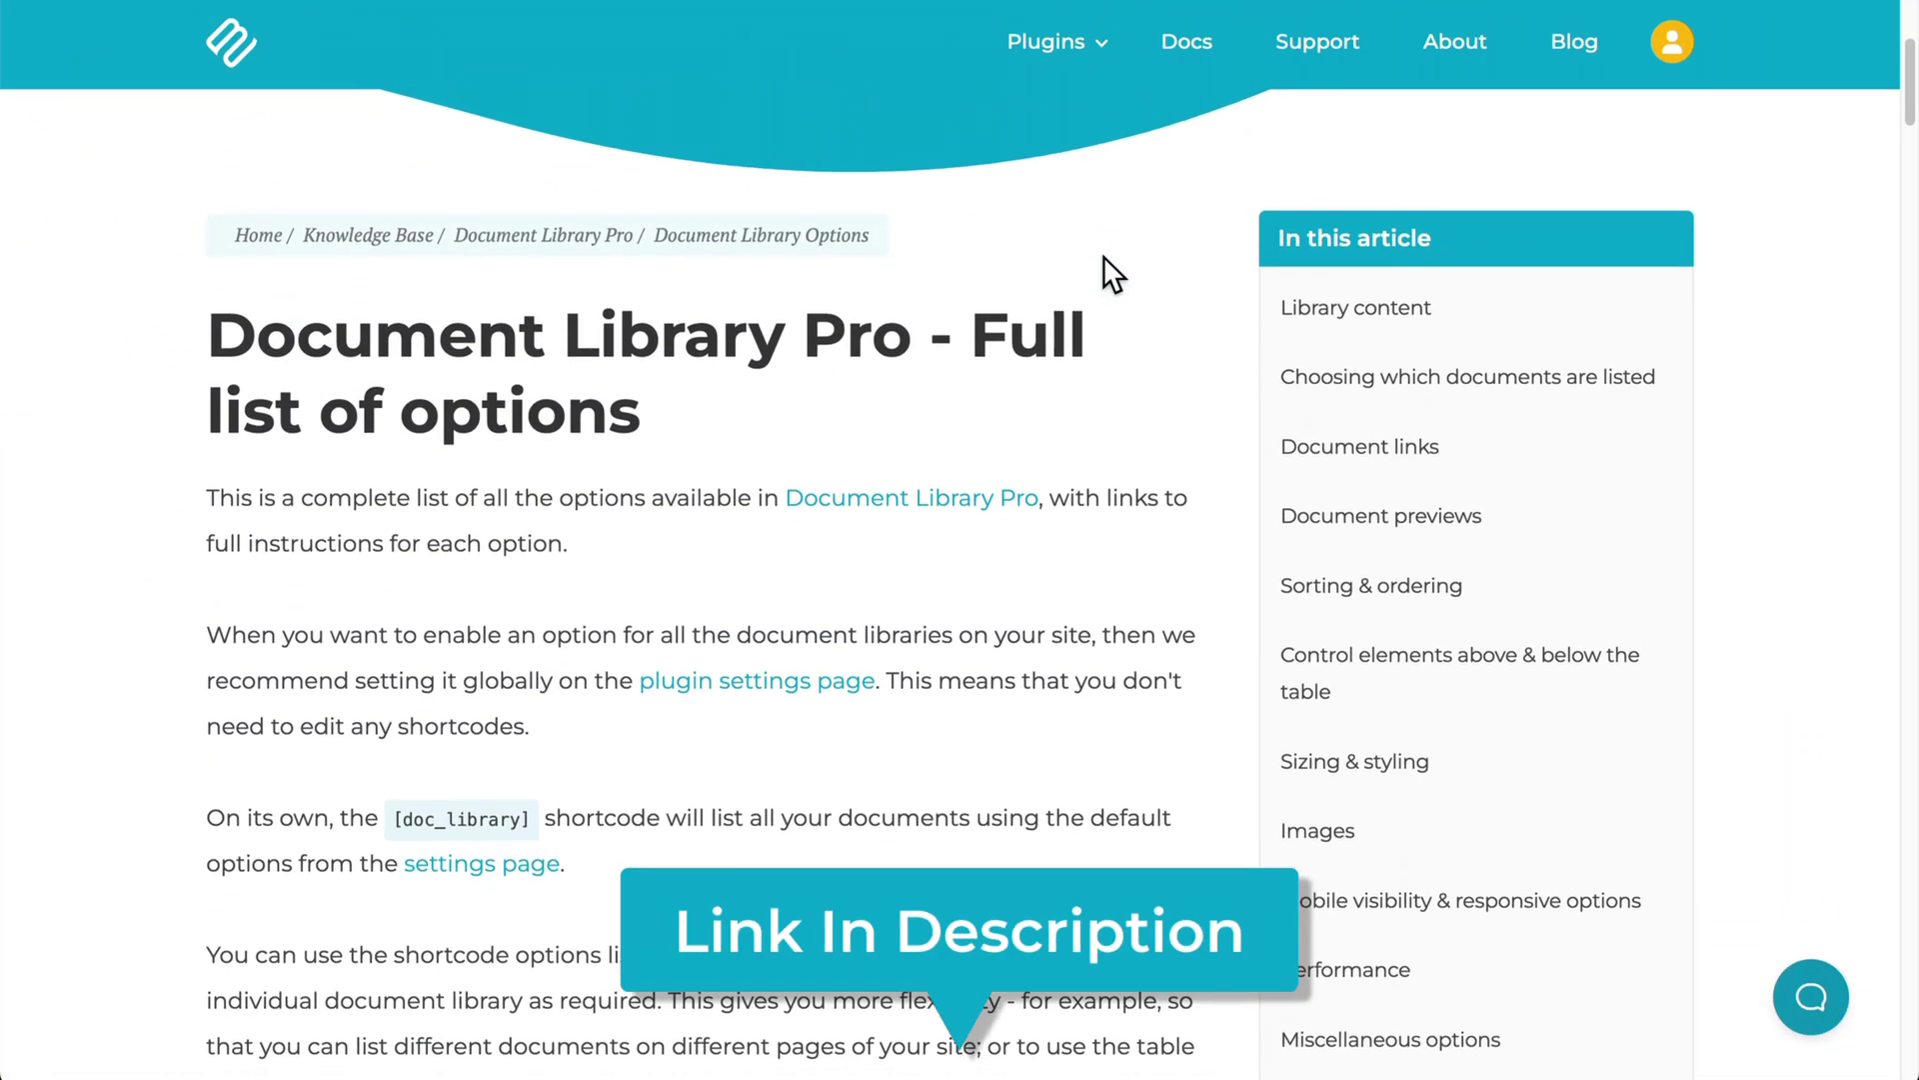
pyautogui.scroll(-8, 1104, 256)
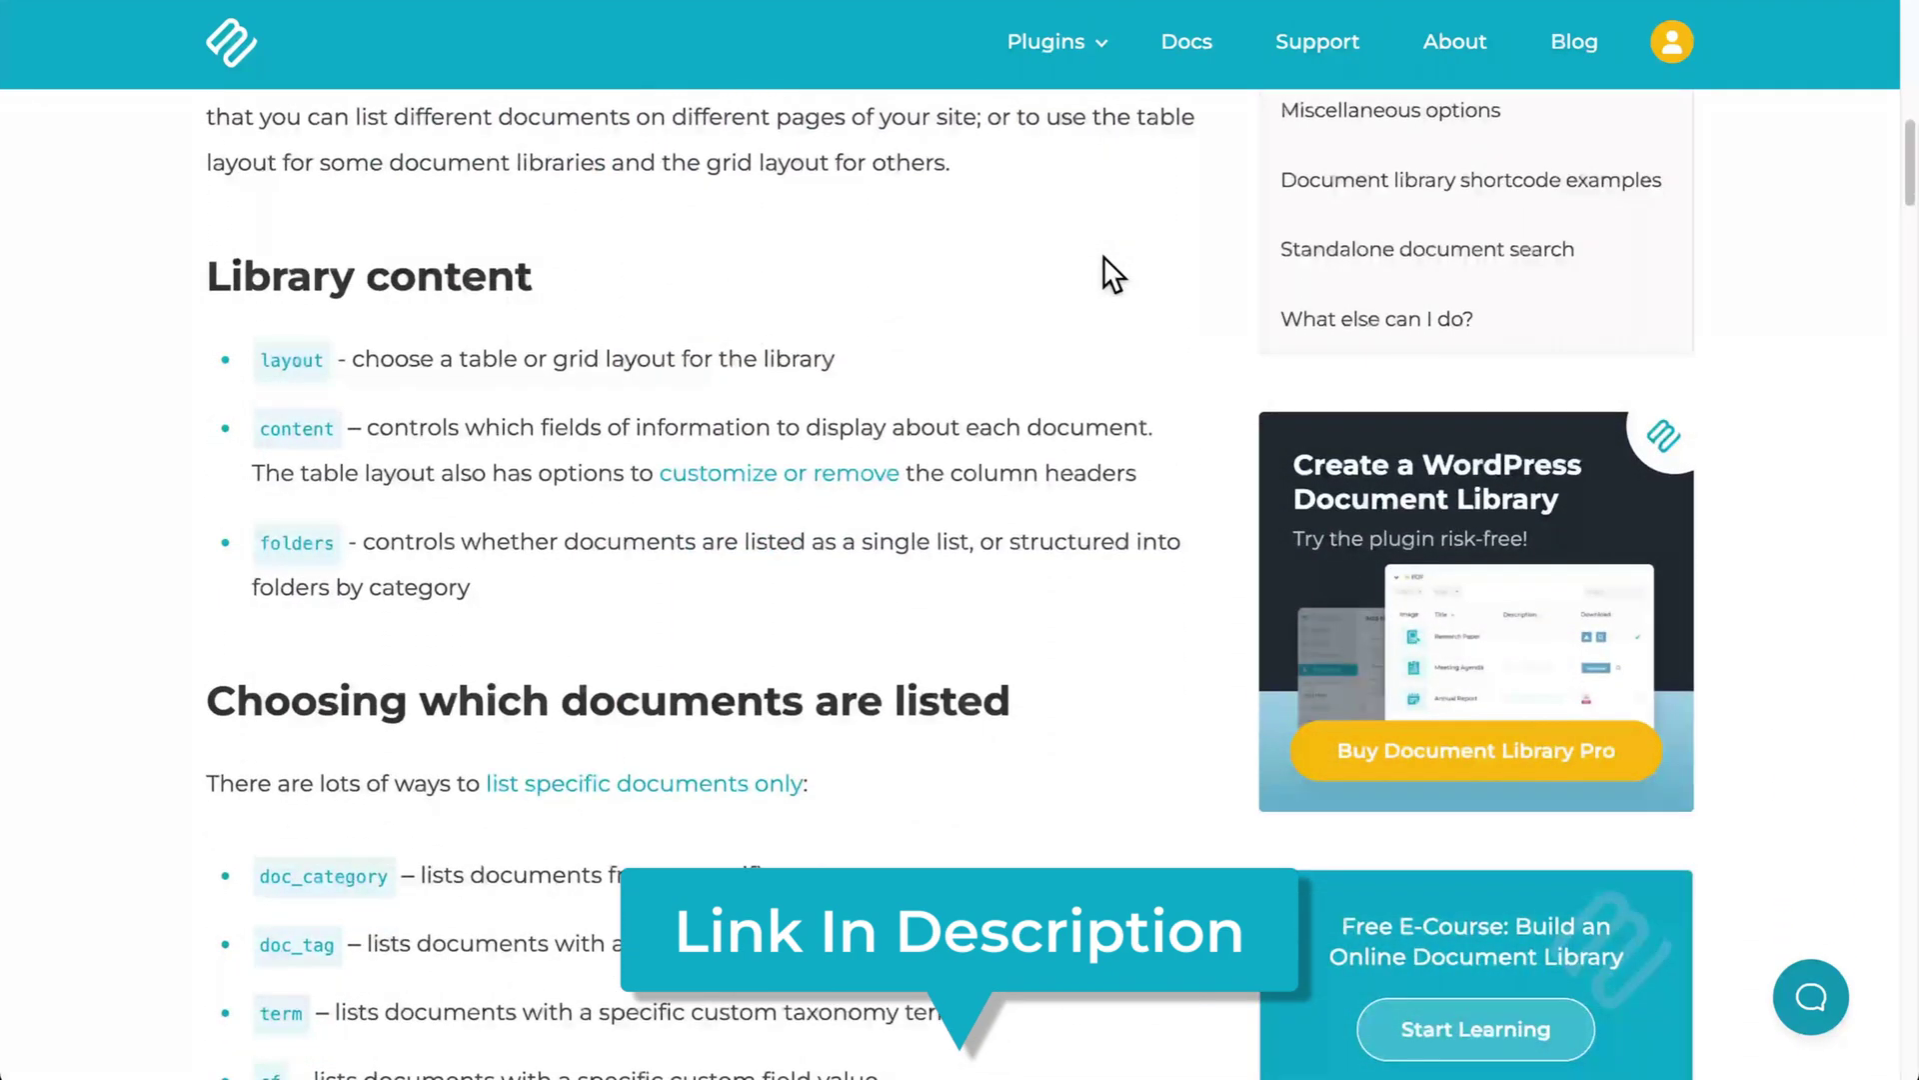
pyautogui.scroll(-6, 1103, 256)
pyautogui.scroll(-8, 1104, 256)
pyautogui.scroll(-9, 1103, 255)
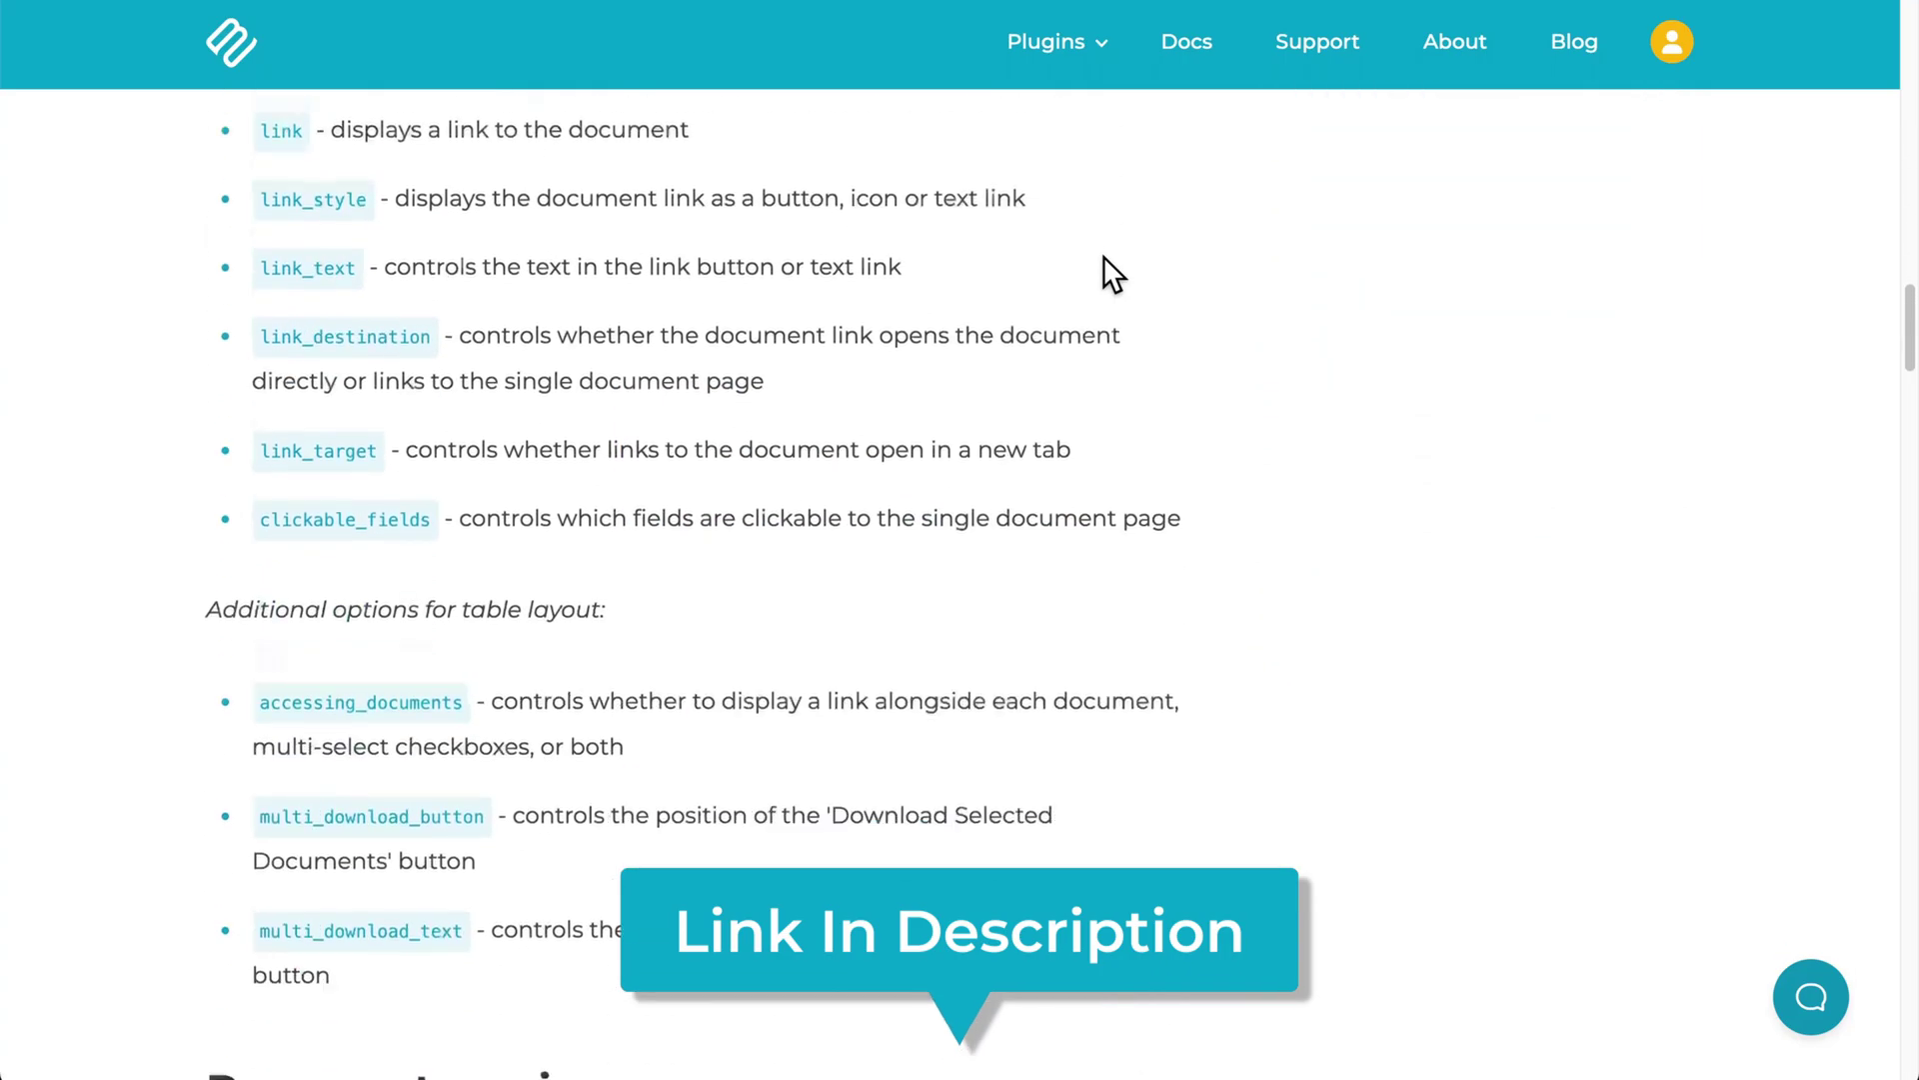
pyautogui.scroll(-5, 1104, 255)
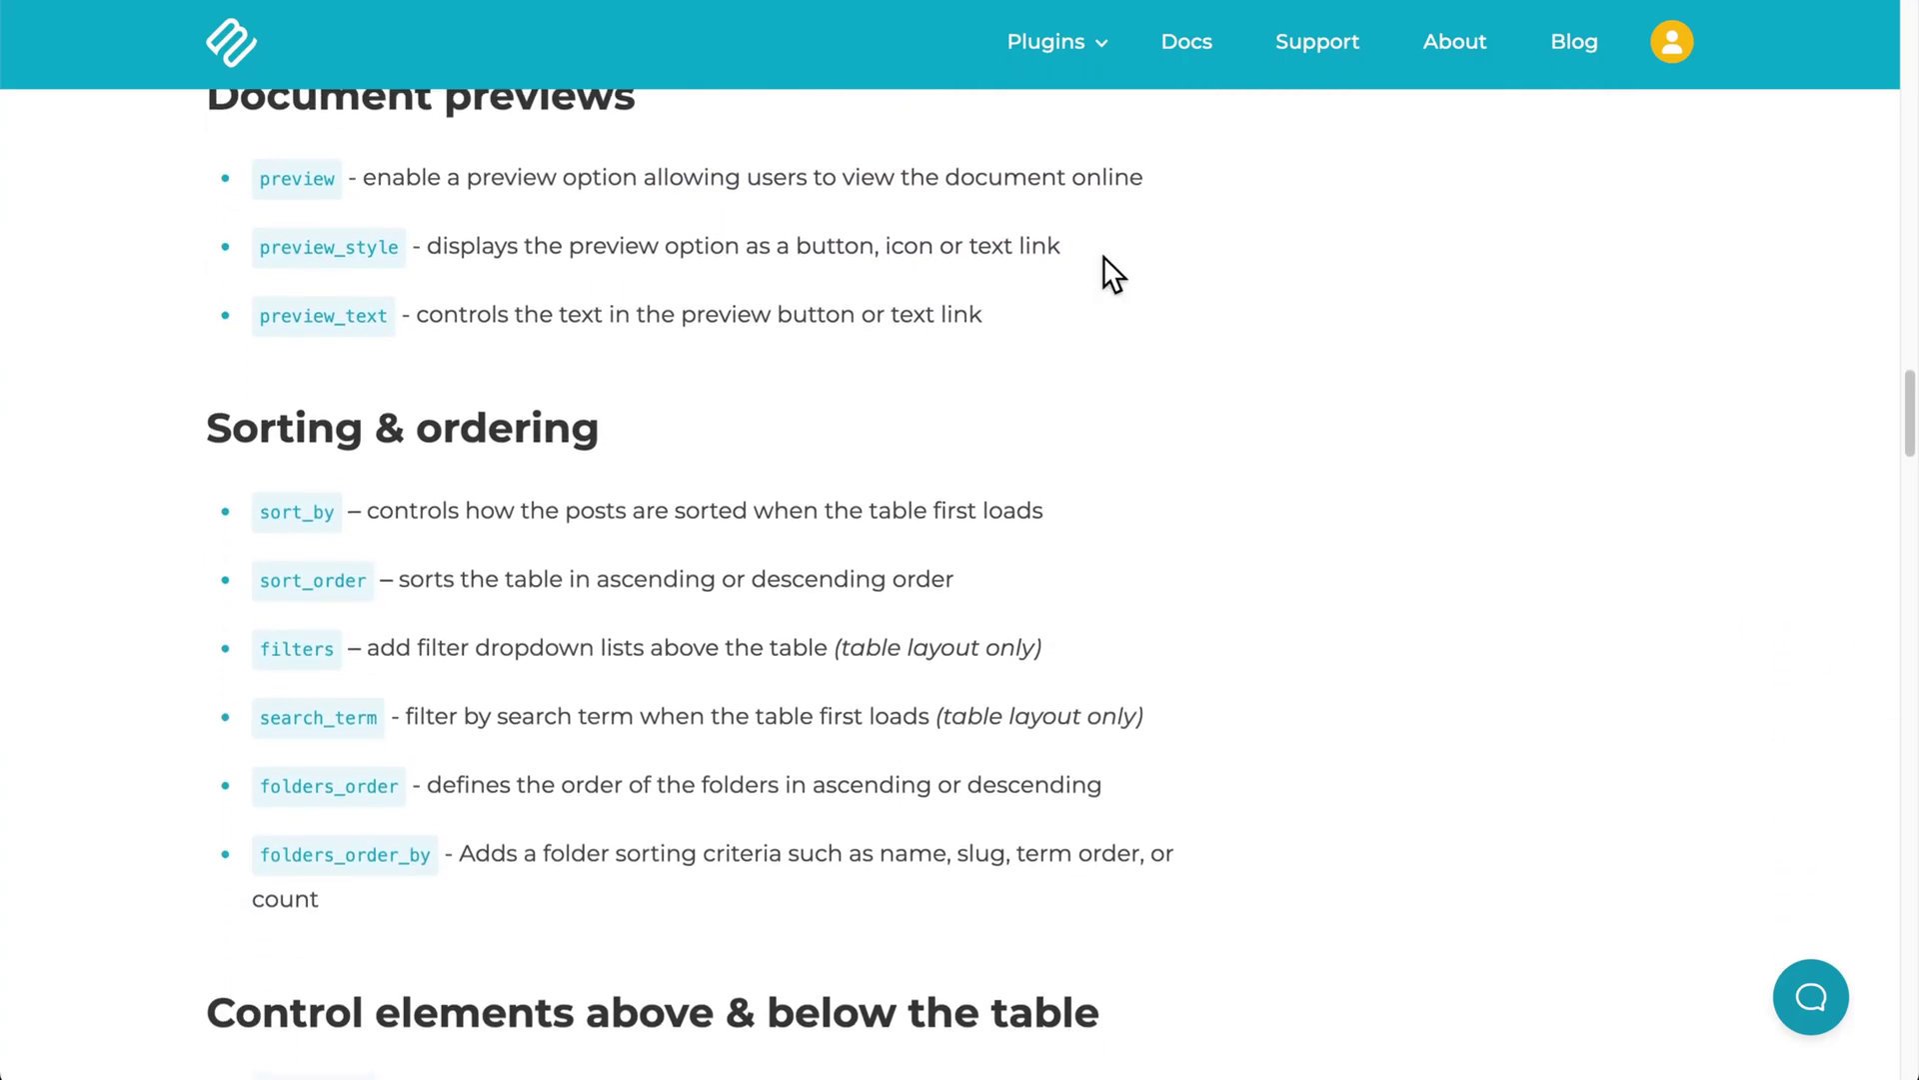
pyautogui.scroll(-5, 1103, 256)
pyautogui.scroll(-3, 1104, 256)
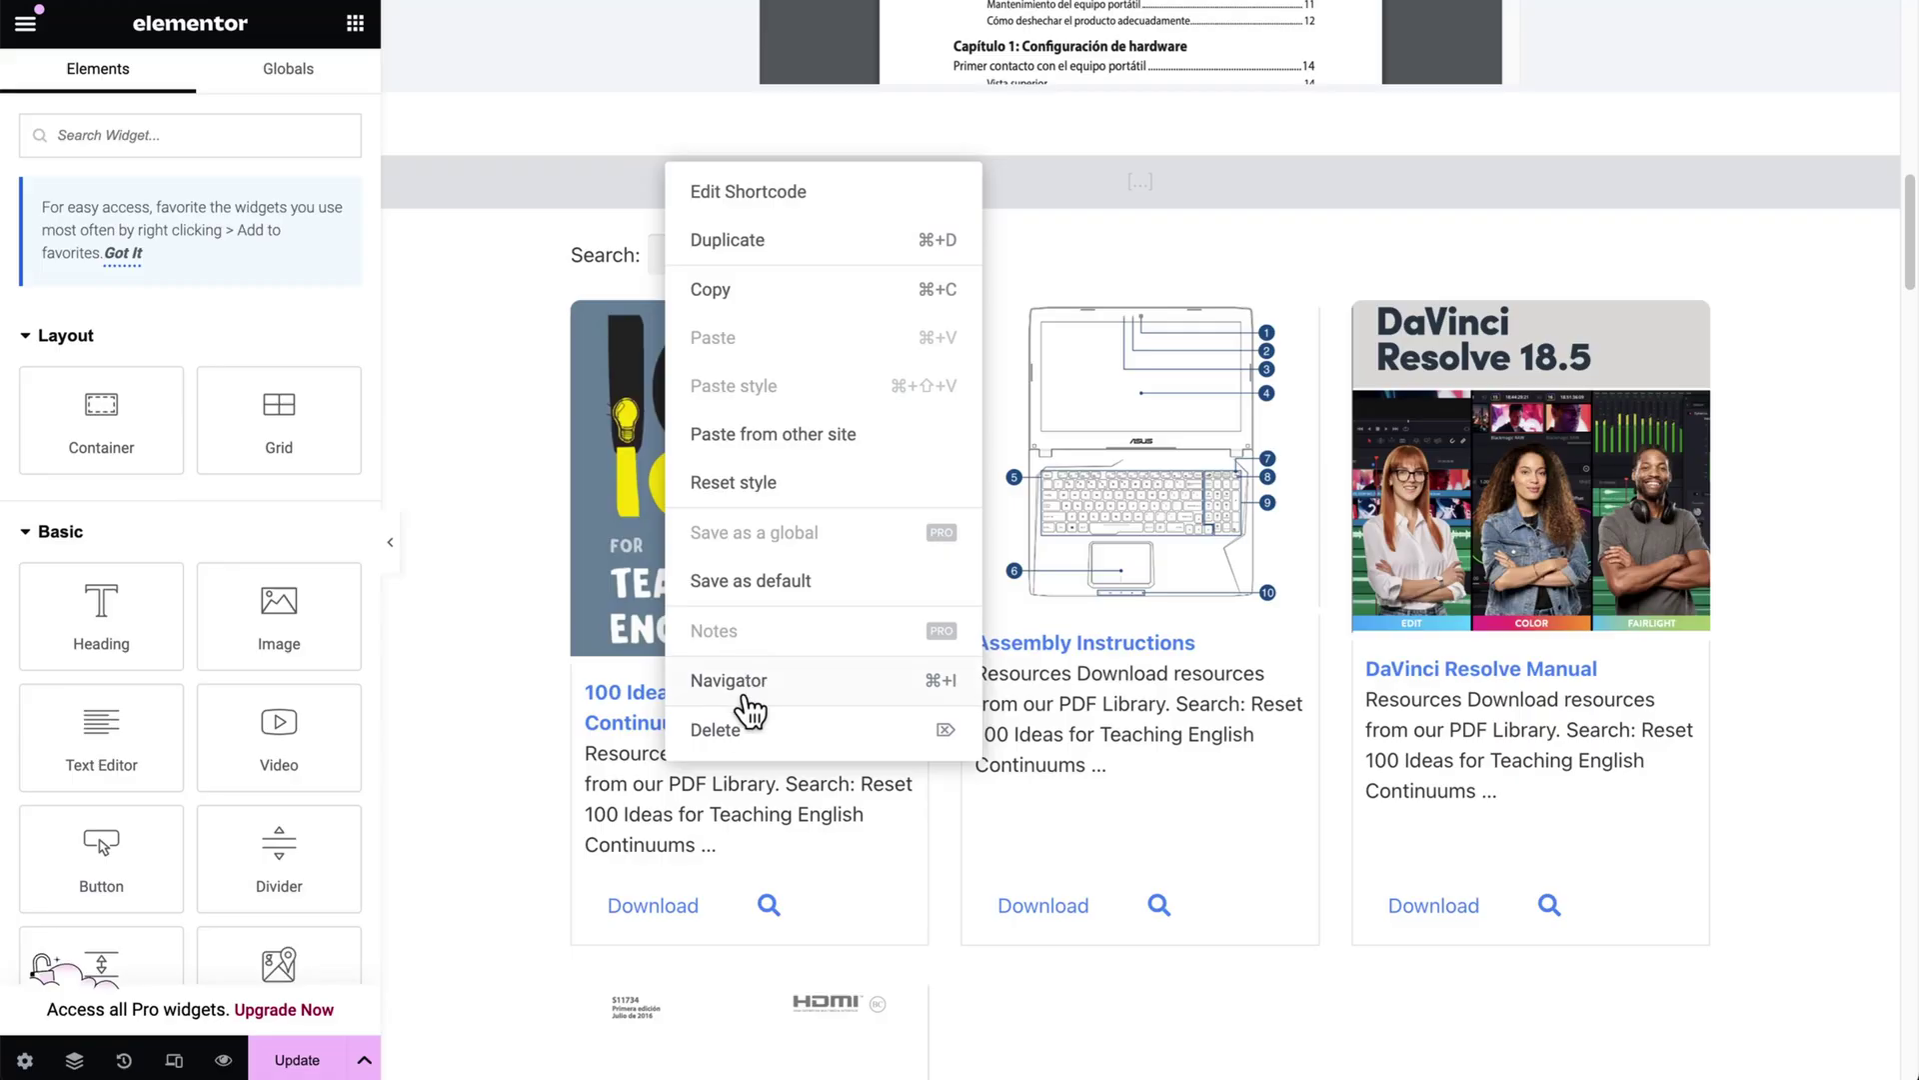
# Delete the extra shortcode section and preview the Resources page on the live site
pyautogui.click(742, 734)
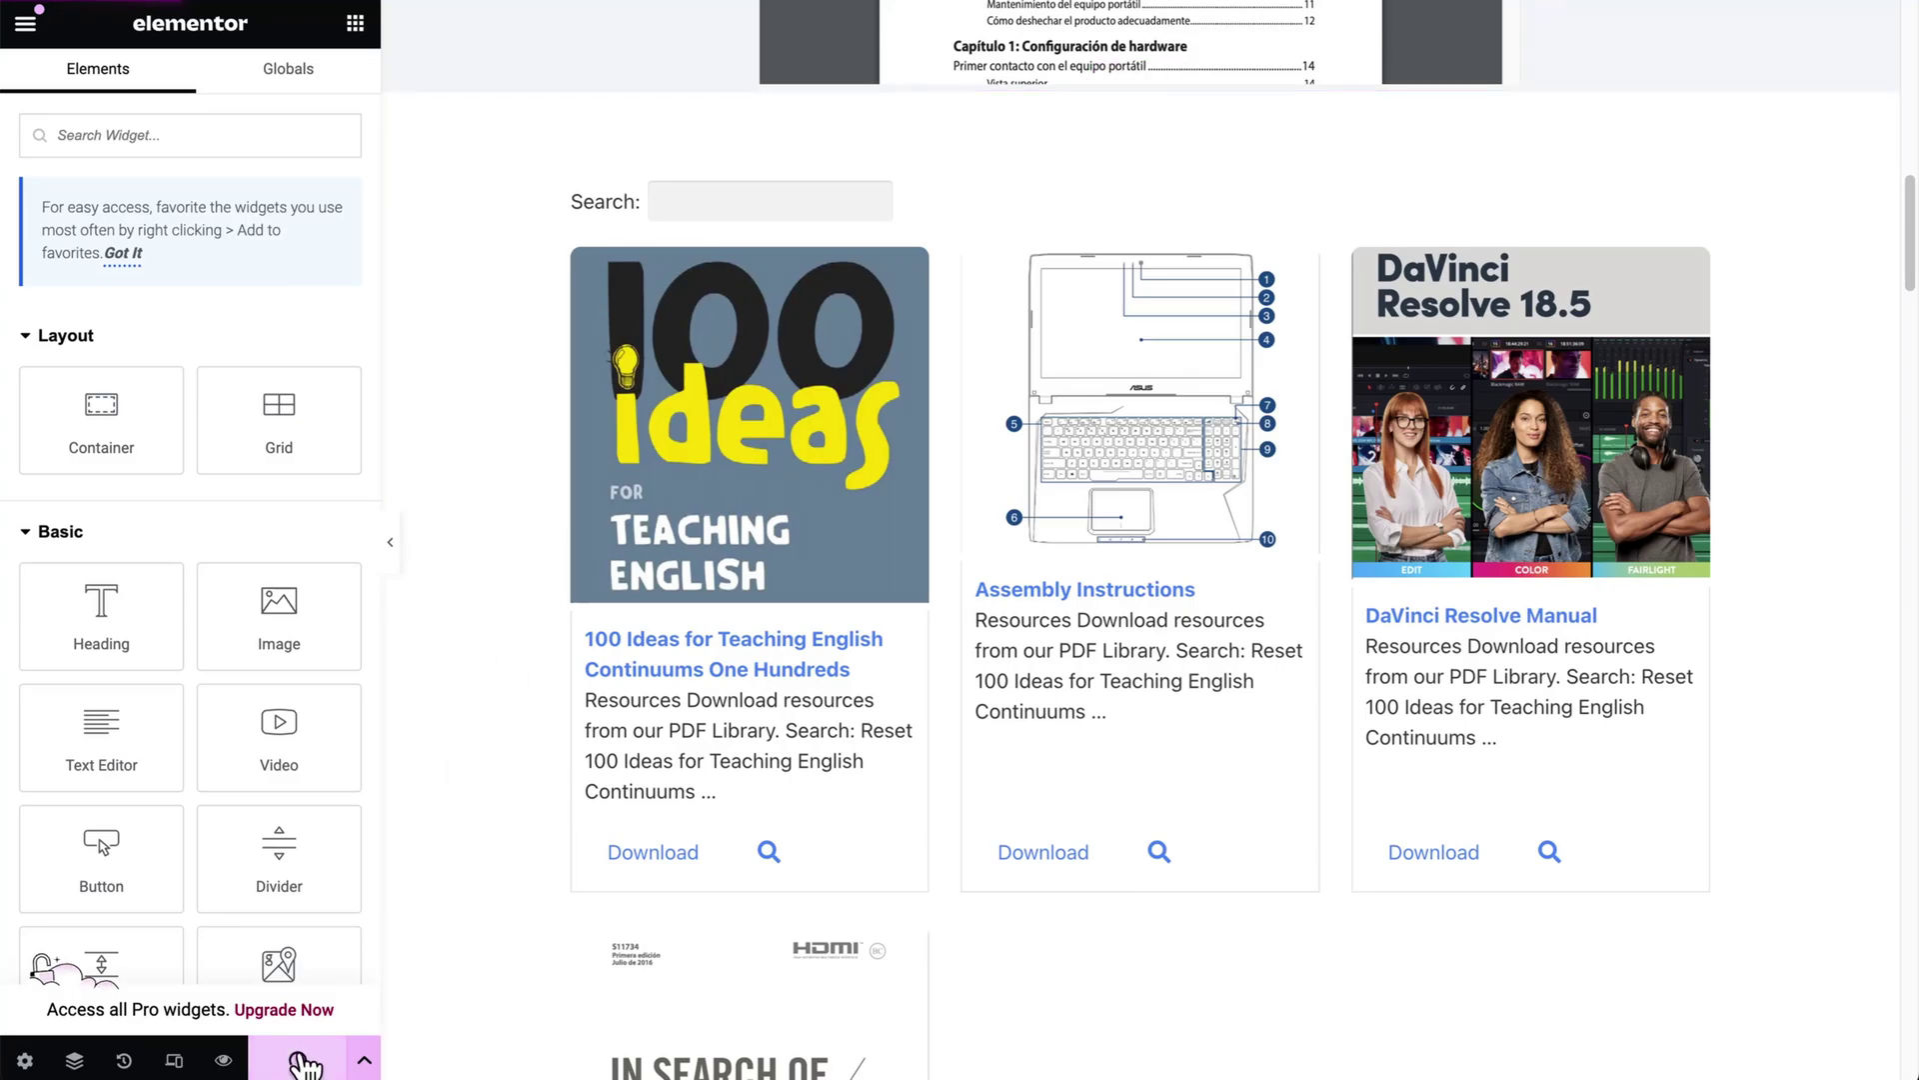
pyautogui.click(224, 1061)
# View the '100 Ideas for Teaching English' document page from the grid, then return to the grid
pyautogui.scroll(-3, 350, 297)
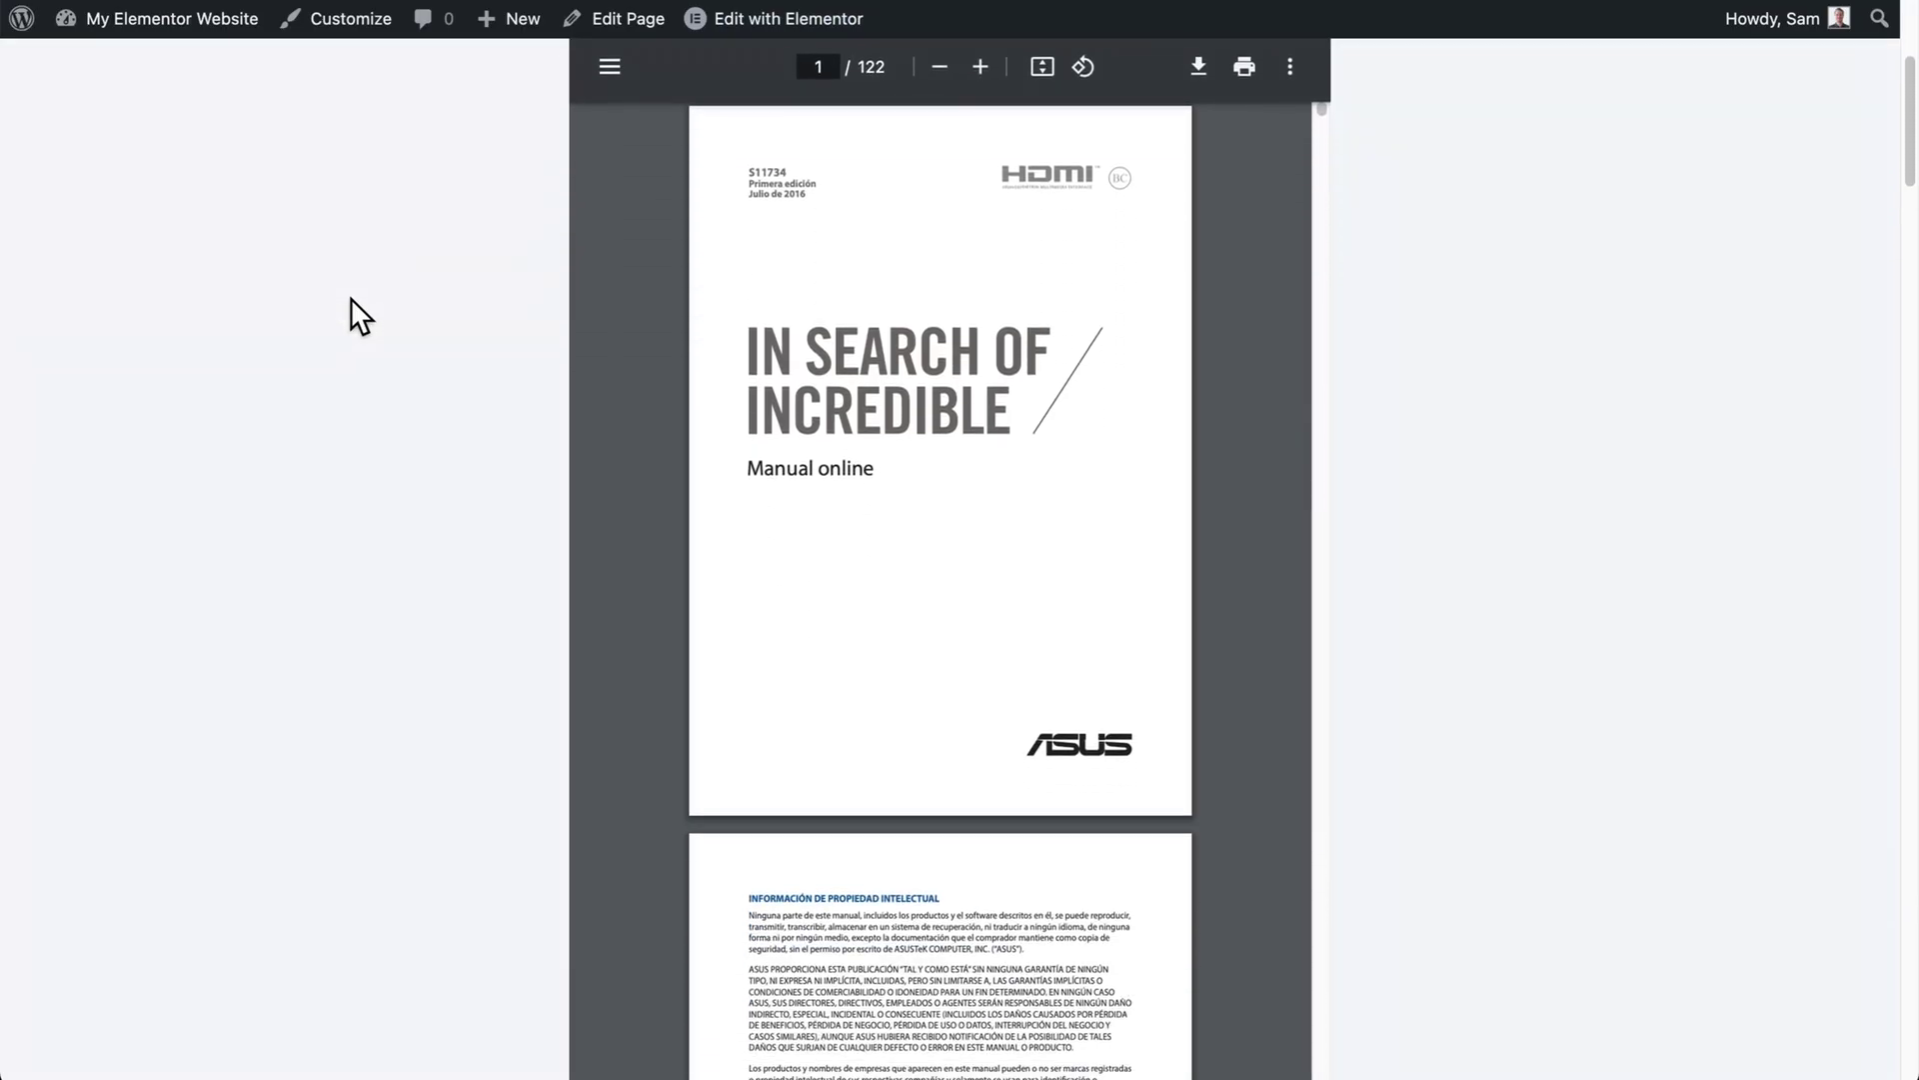
pyautogui.scroll(-10, 307, 492)
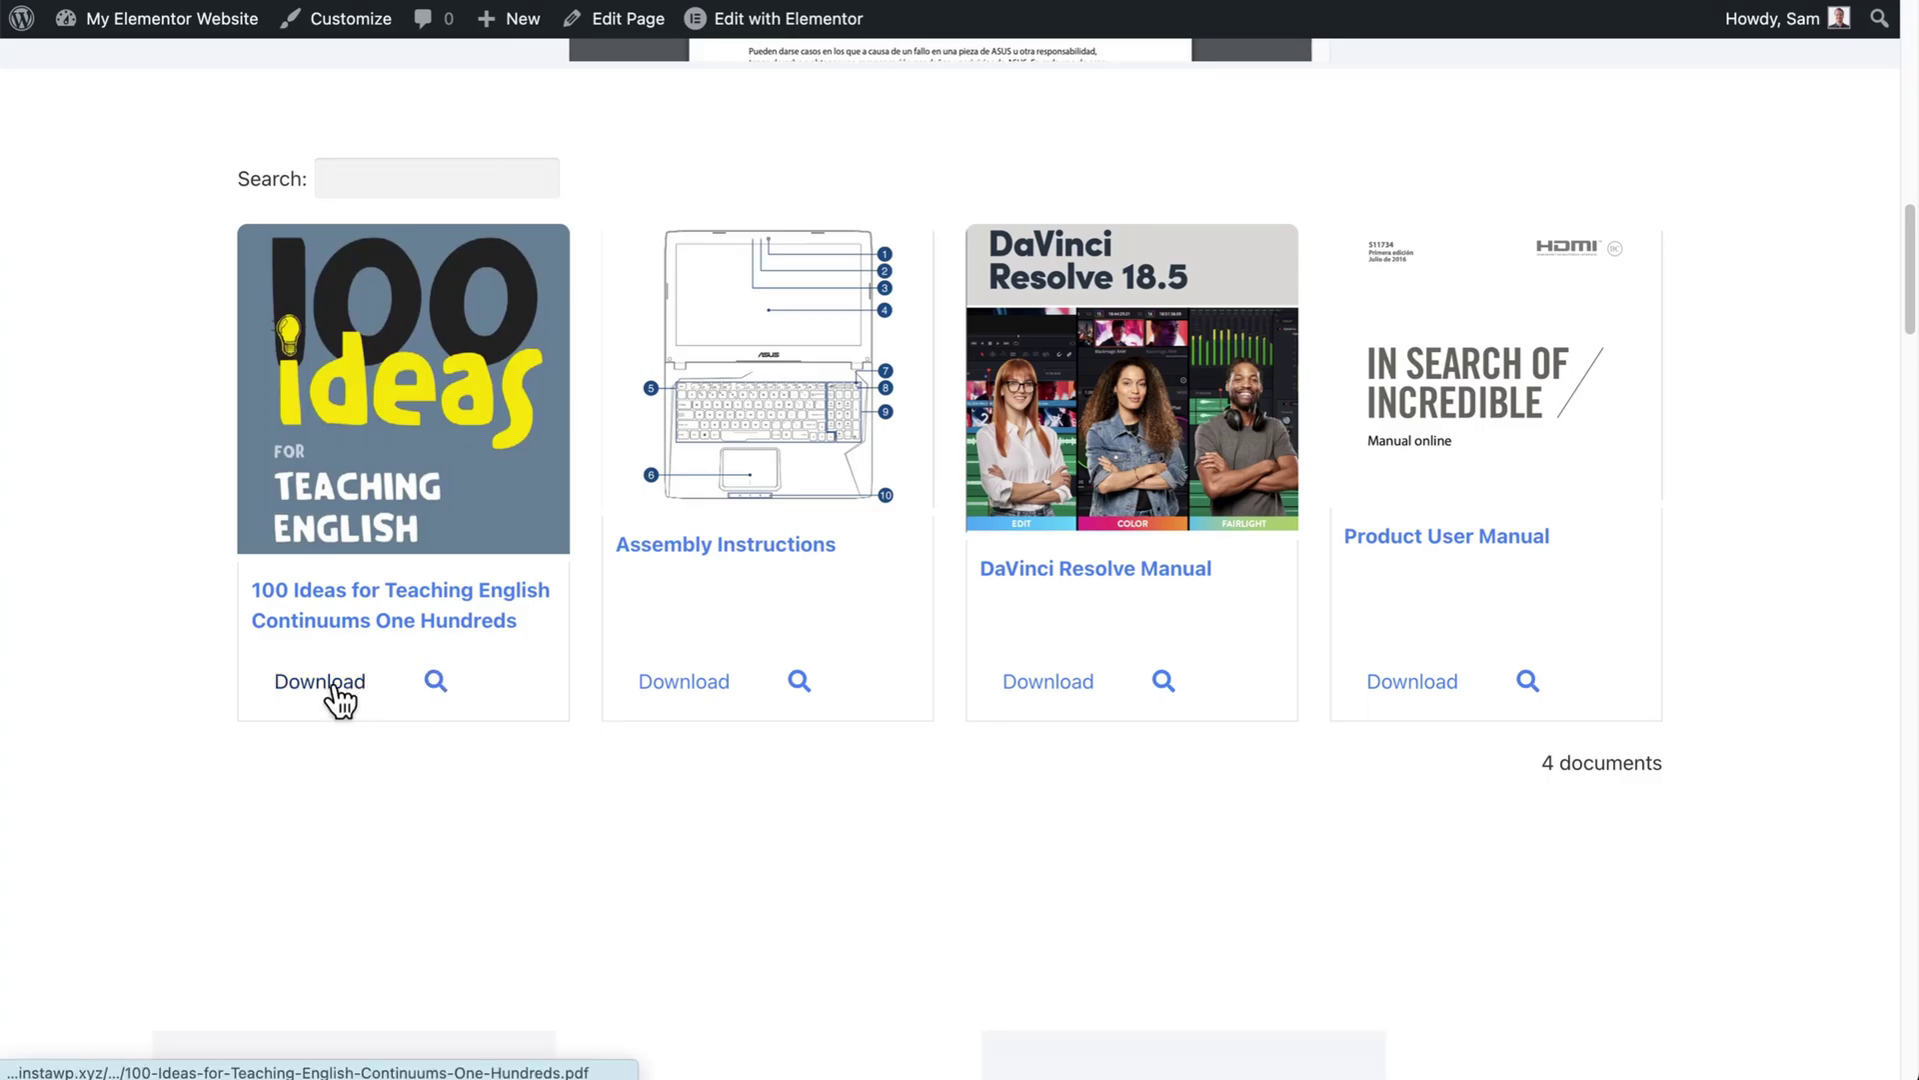
pyautogui.click(377, 606)
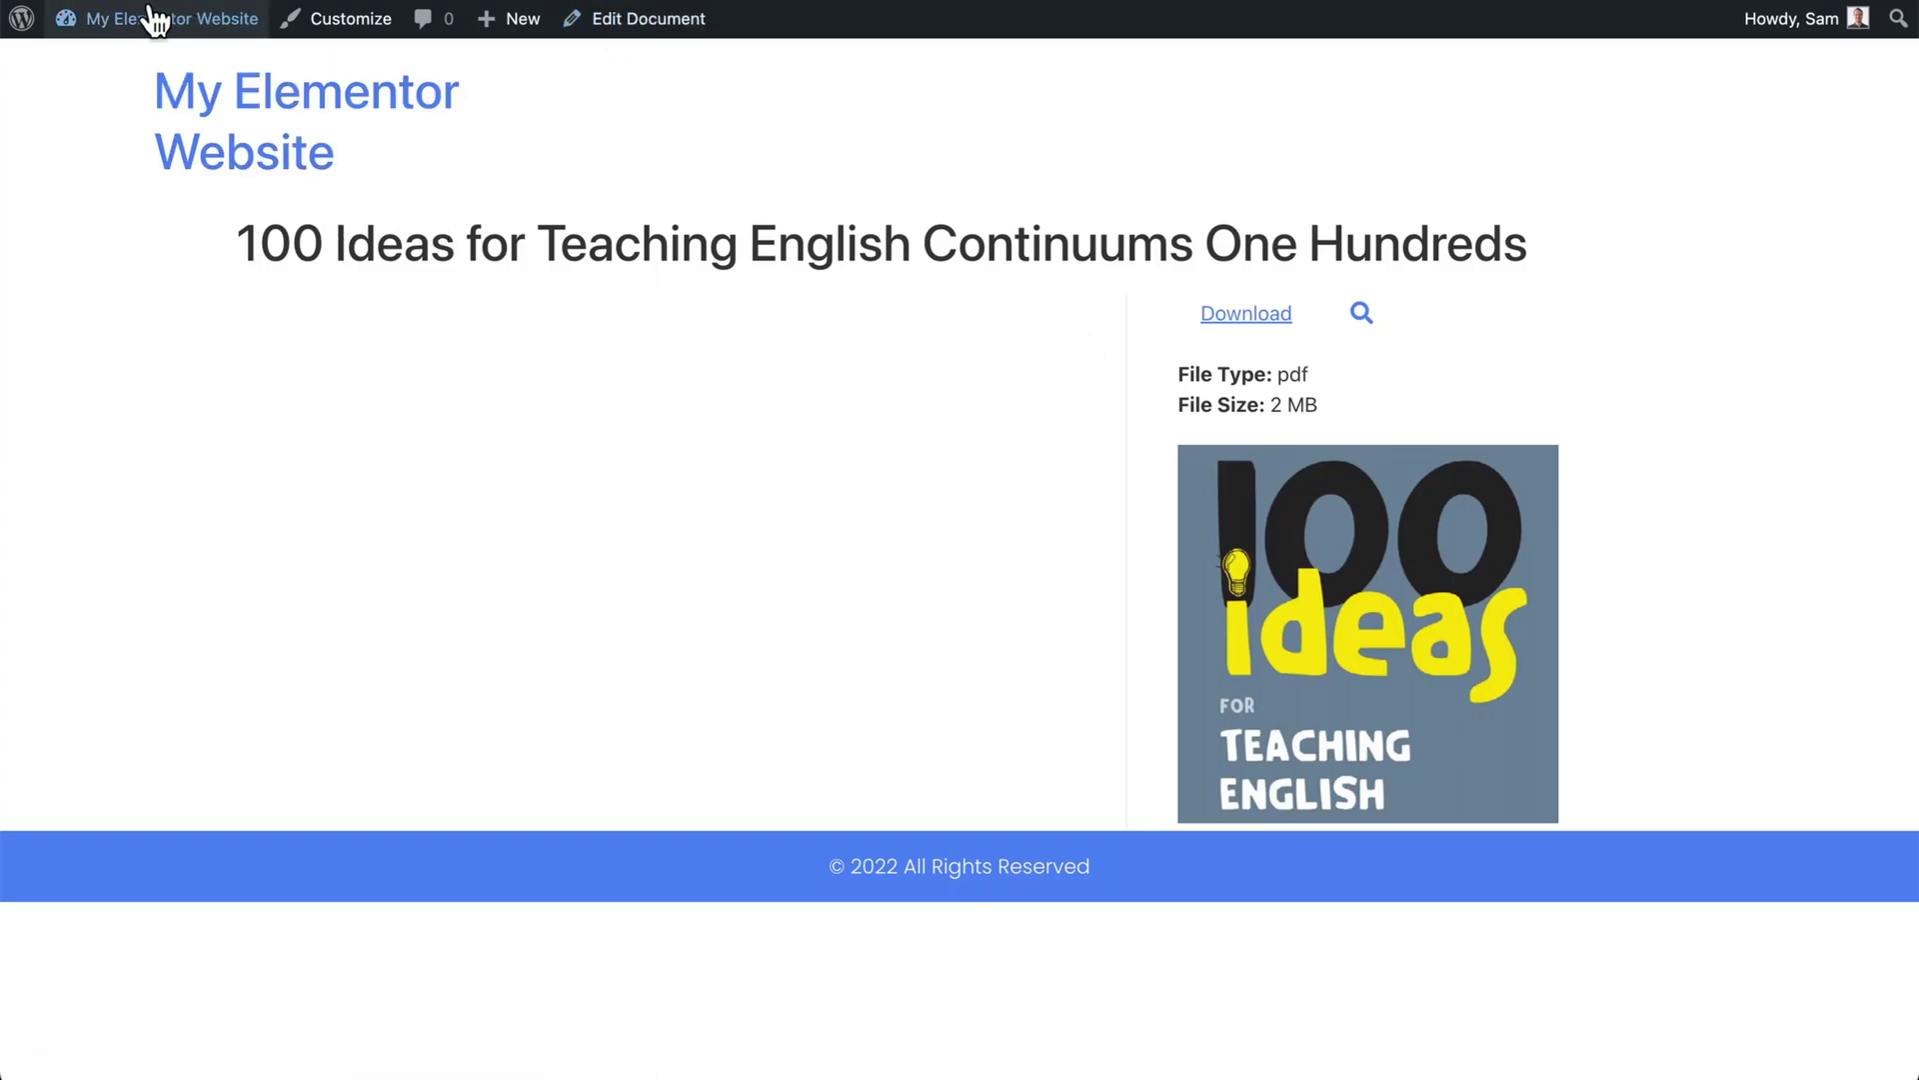
pyautogui.hotkey('alt', 'Left')
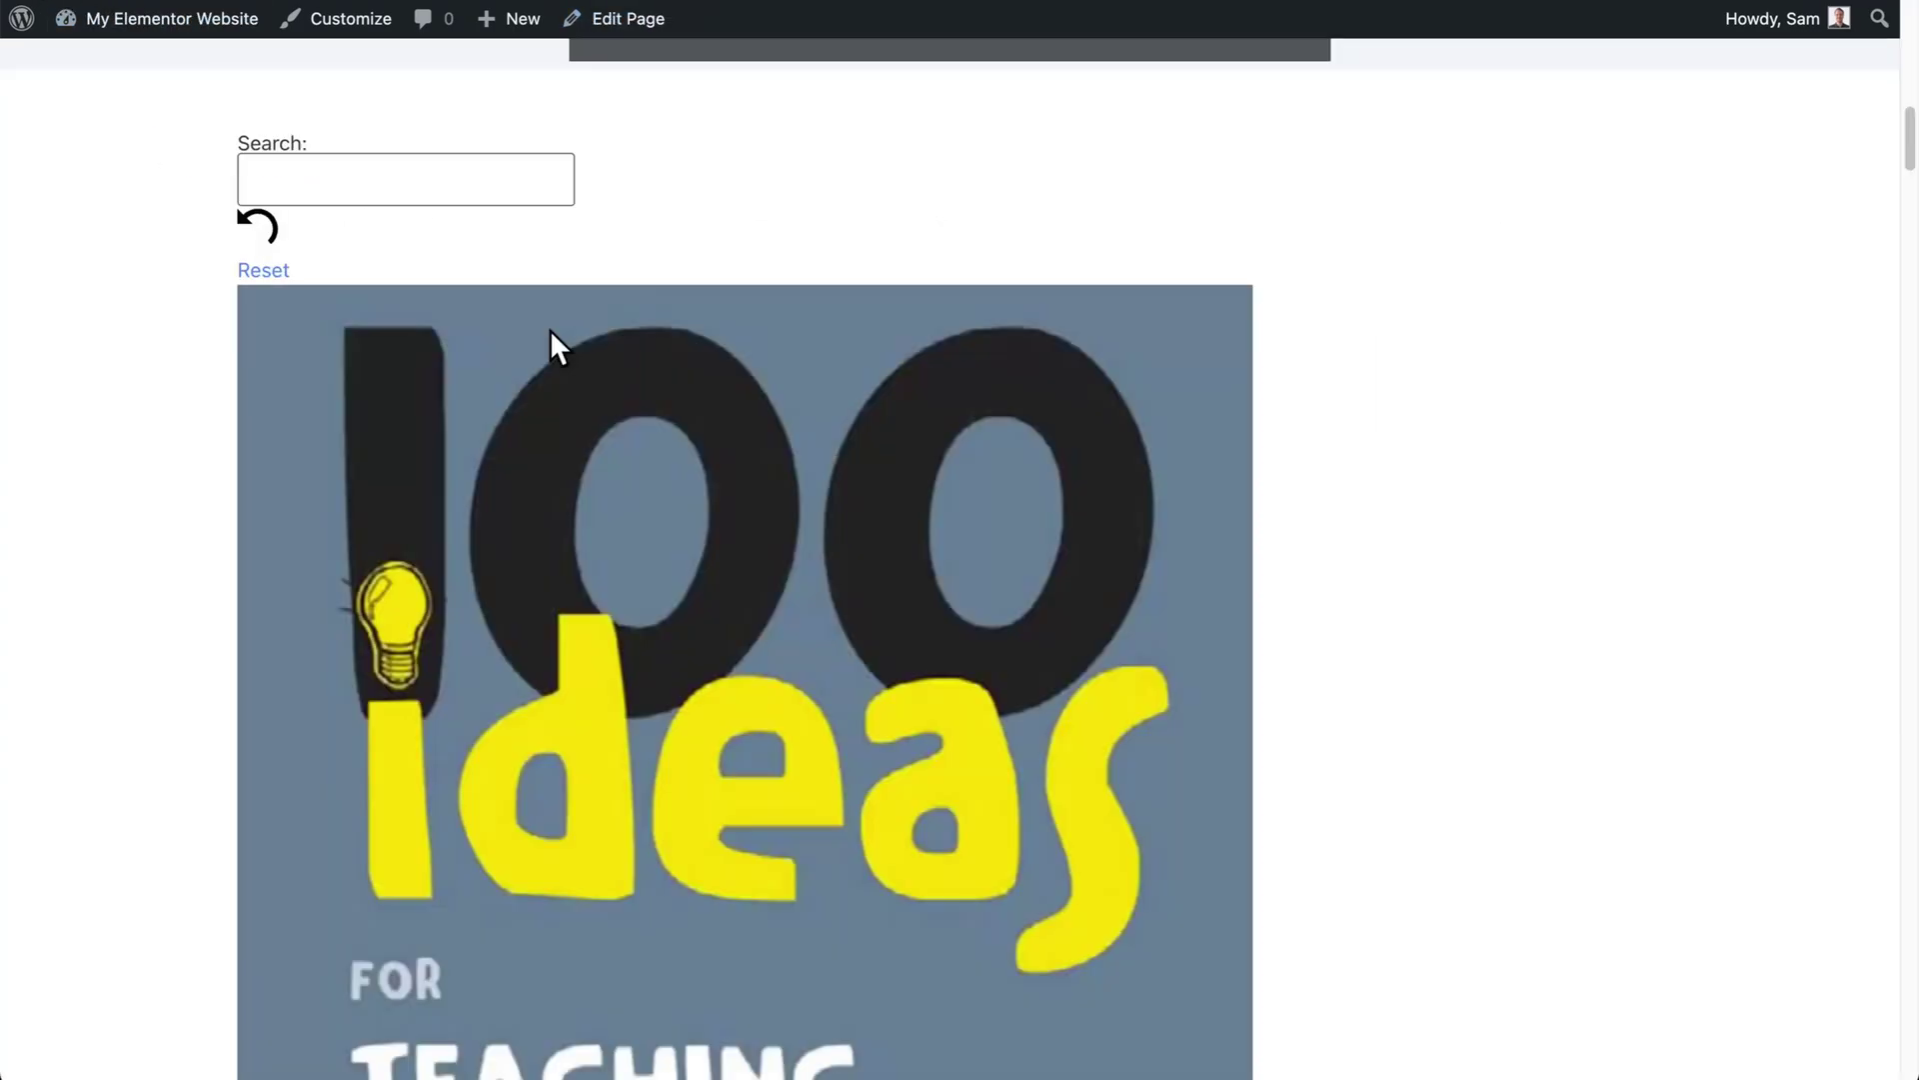